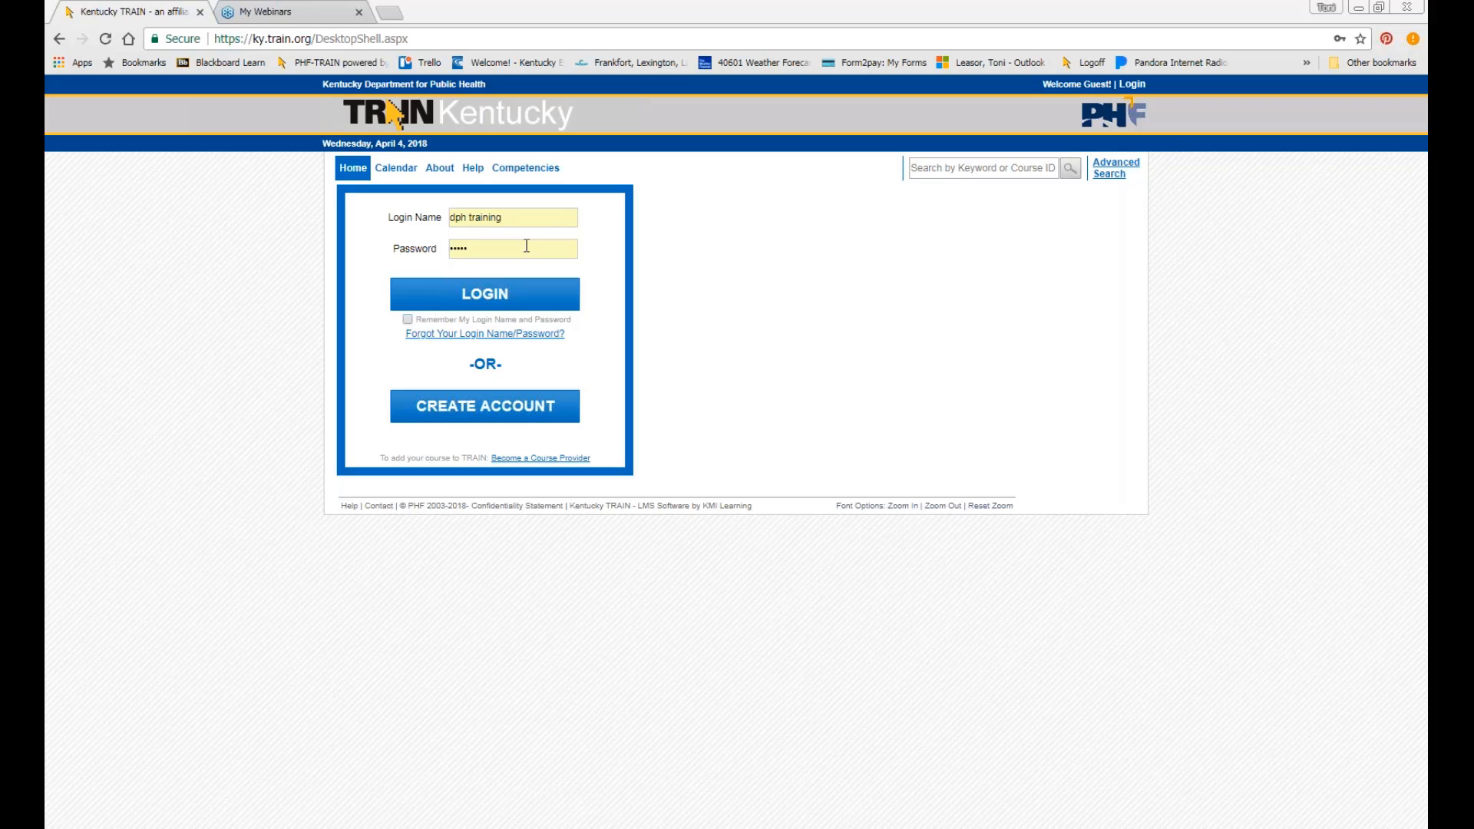
Log in and open Administration > Courses > Course List to view all courses.
{"action": "left_click", "coordinate": [516, 292]}
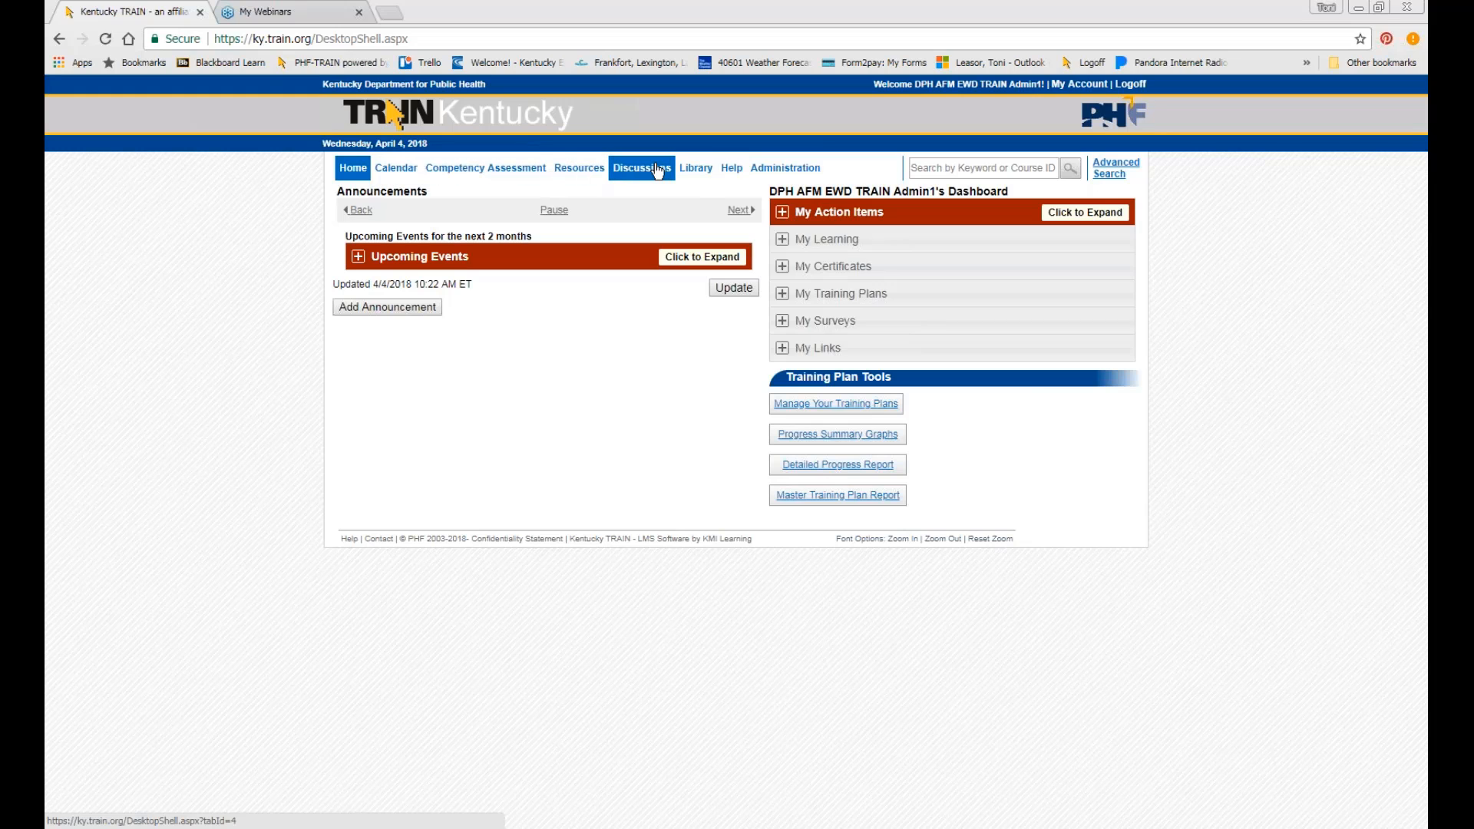
{"action": "left_click", "coordinate": [779, 174]}
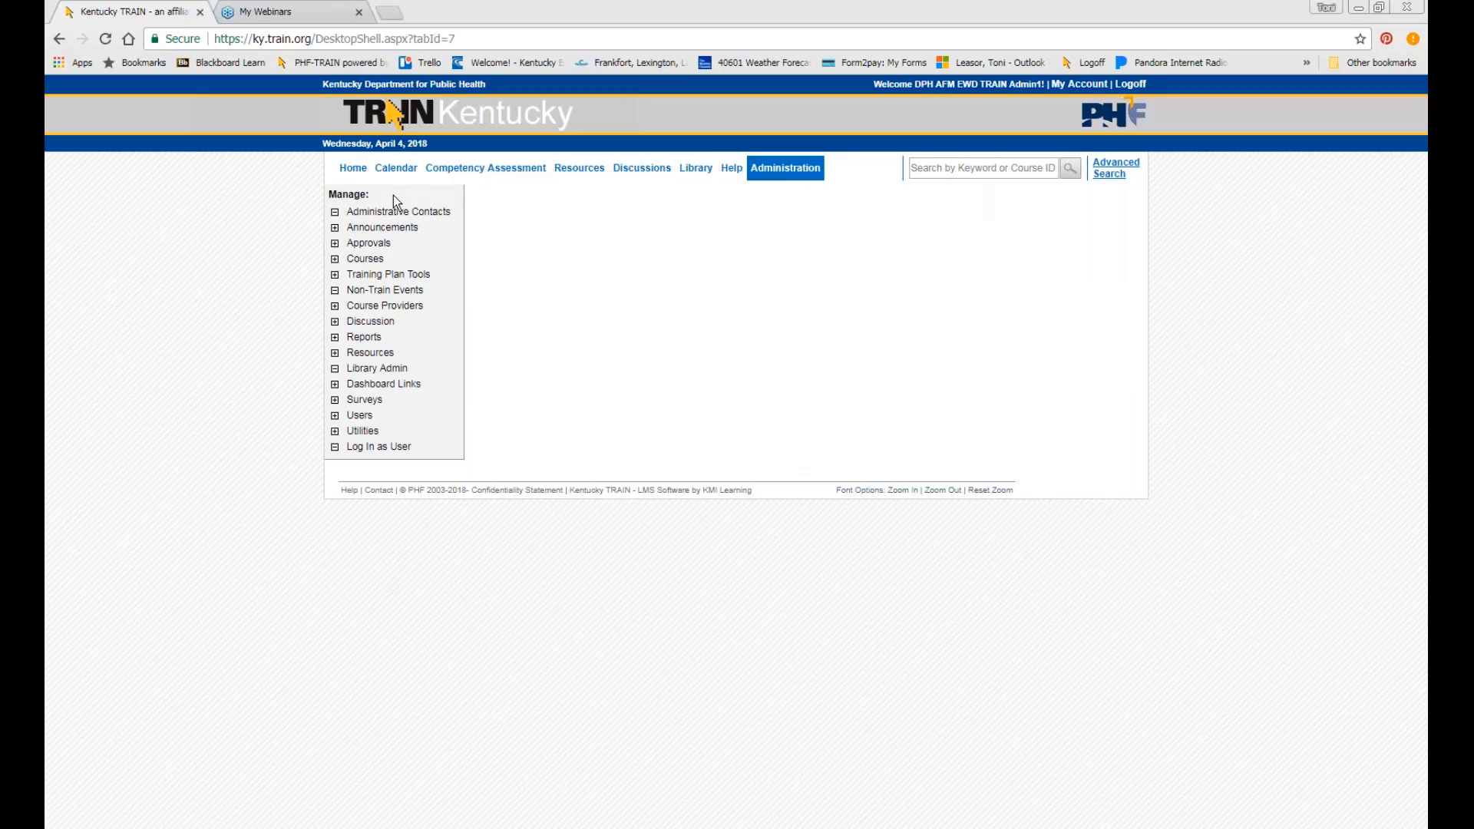
{"action": "left_click", "coordinate": [365, 259]}
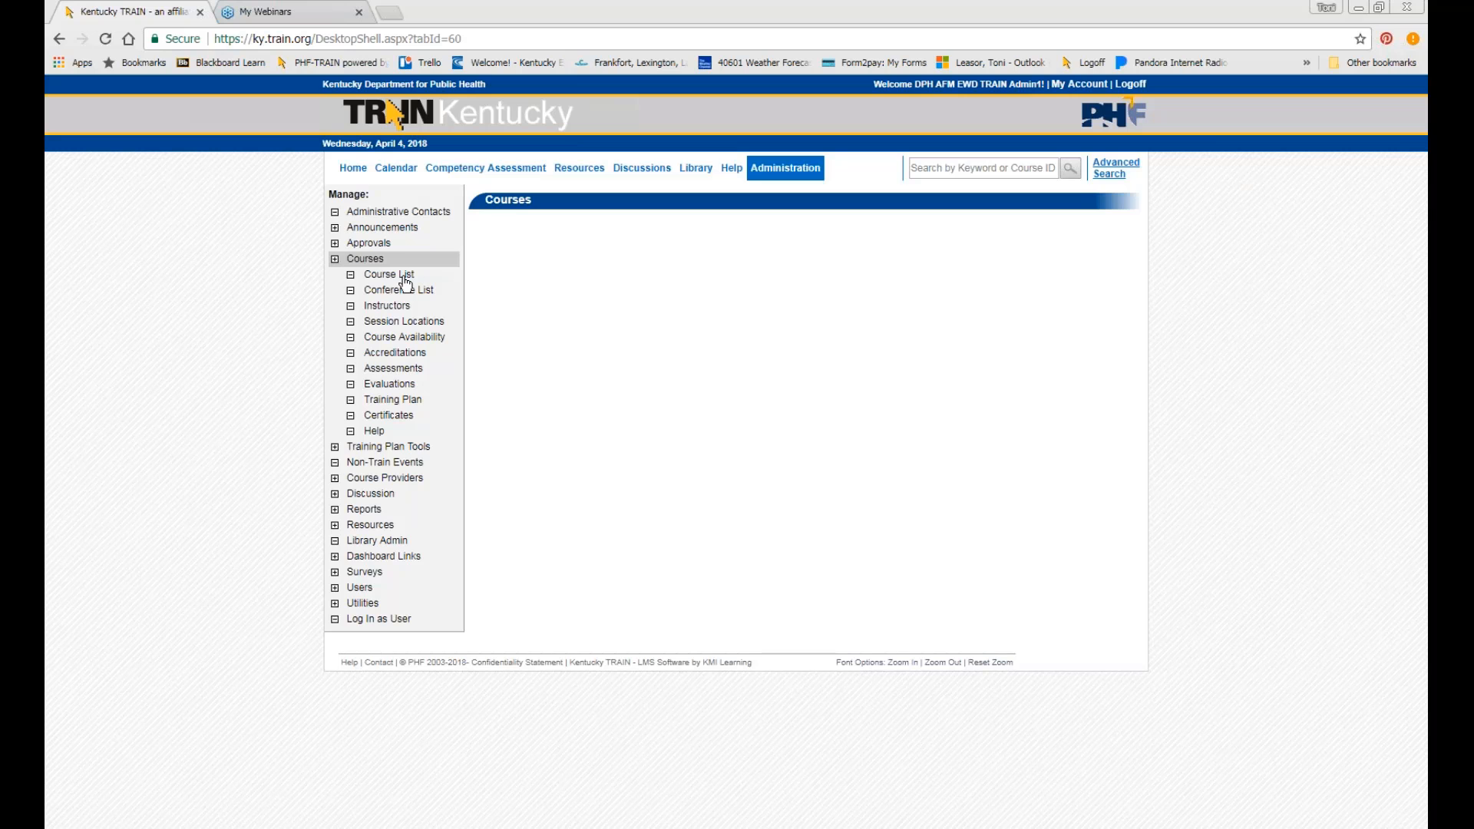
{"action": "left_click", "coordinate": [404, 278]}
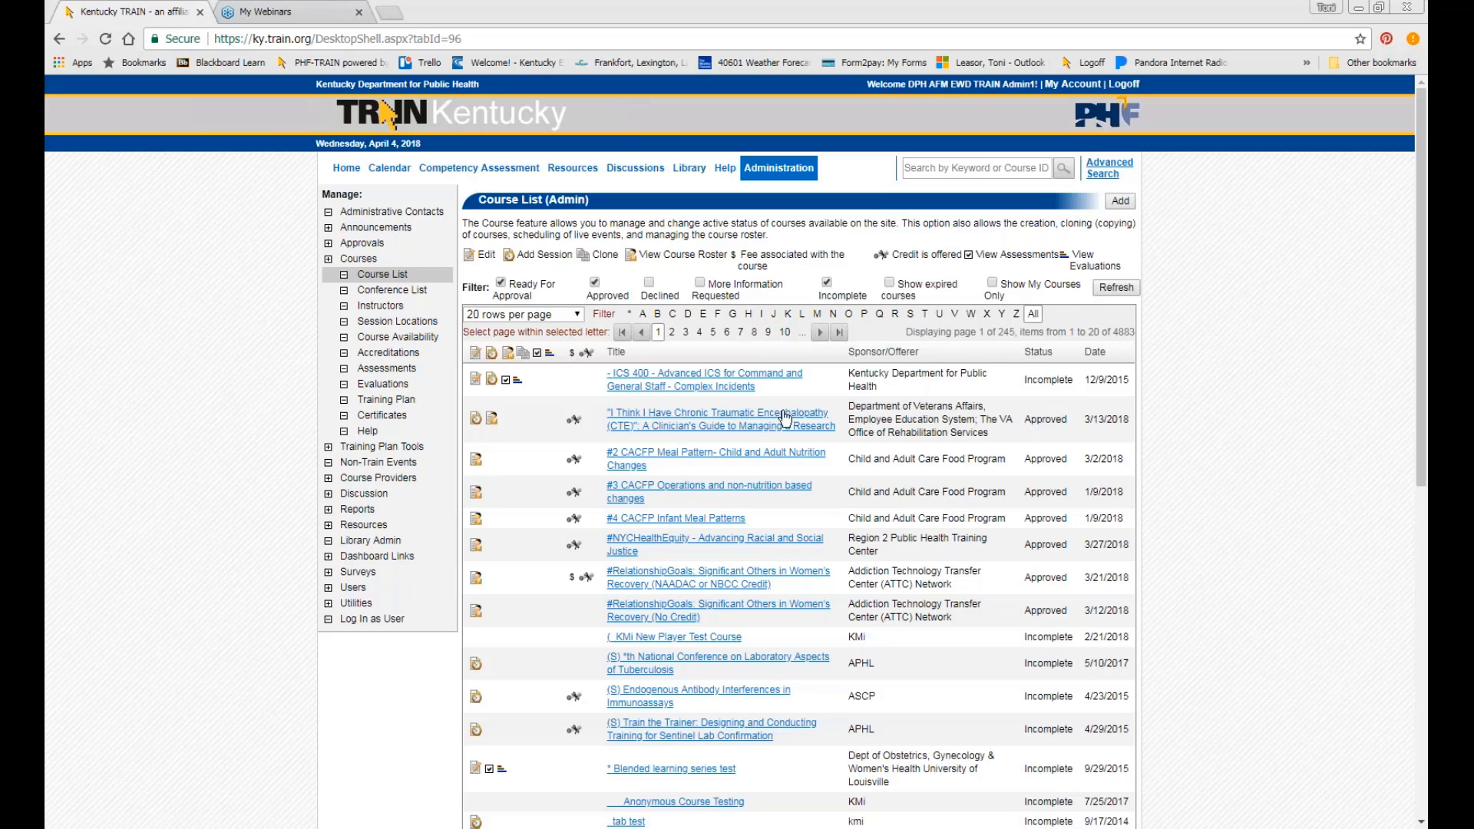
Add a new course from the Course List (Admin) page.
{"action": "left_click", "coordinate": [1120, 202]}
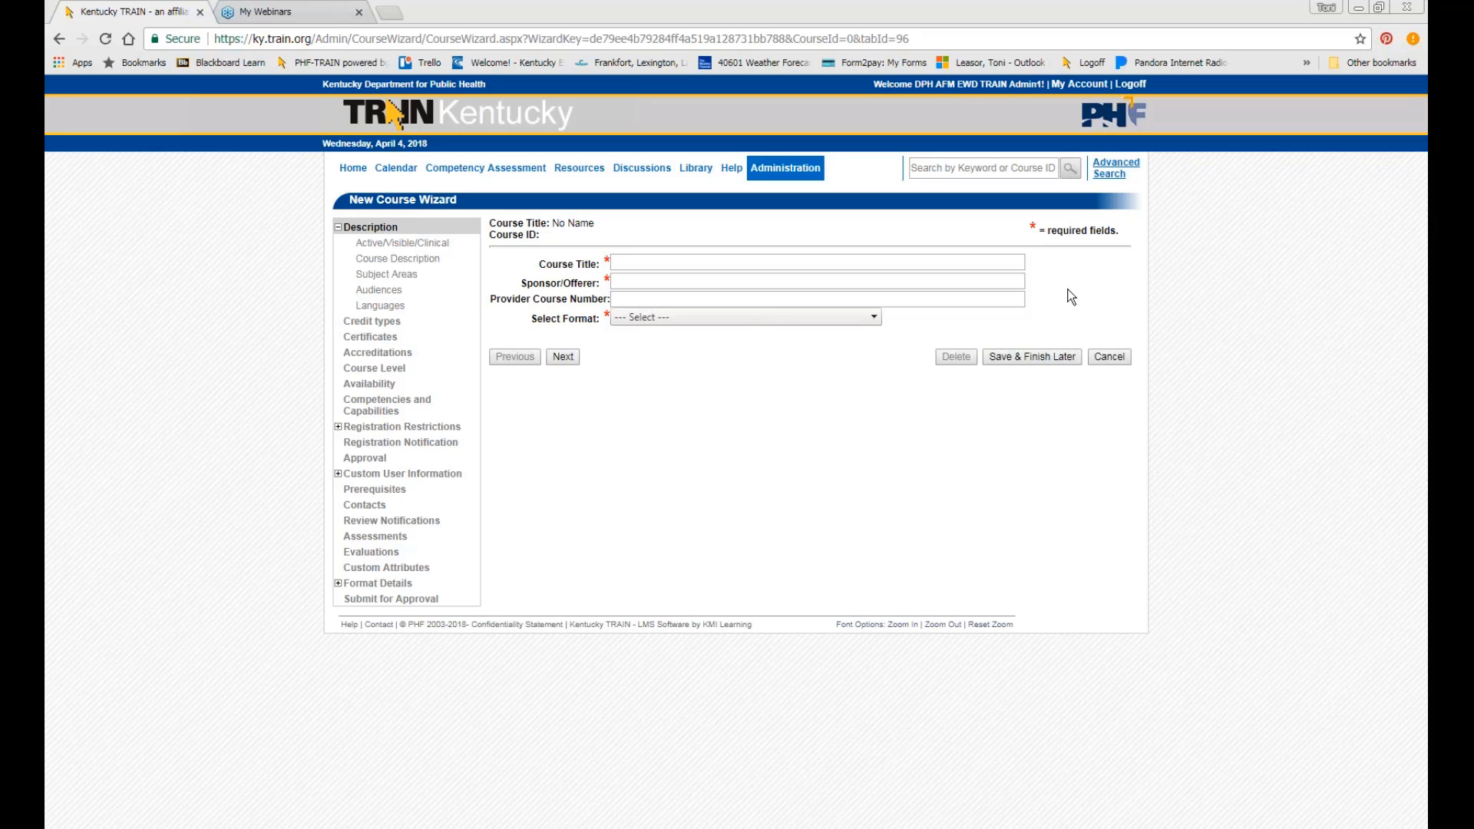
Enter a draft course title 'EWD TRAINING April 5, 2018 Frankfort'.
{"action": "left_click", "coordinate": [699, 267]}
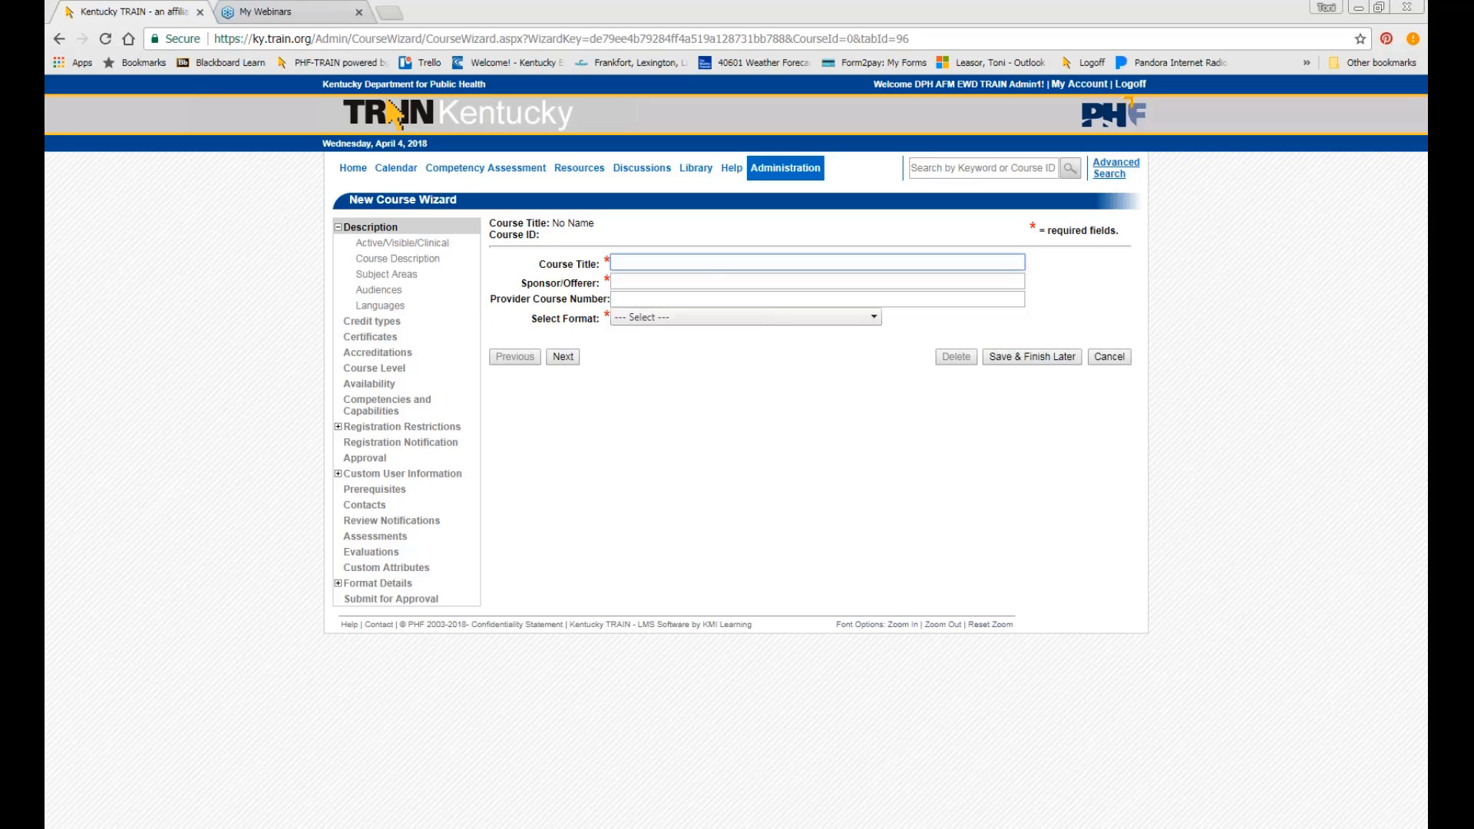
{"action": "type", "text": "EWD TRAINI"}
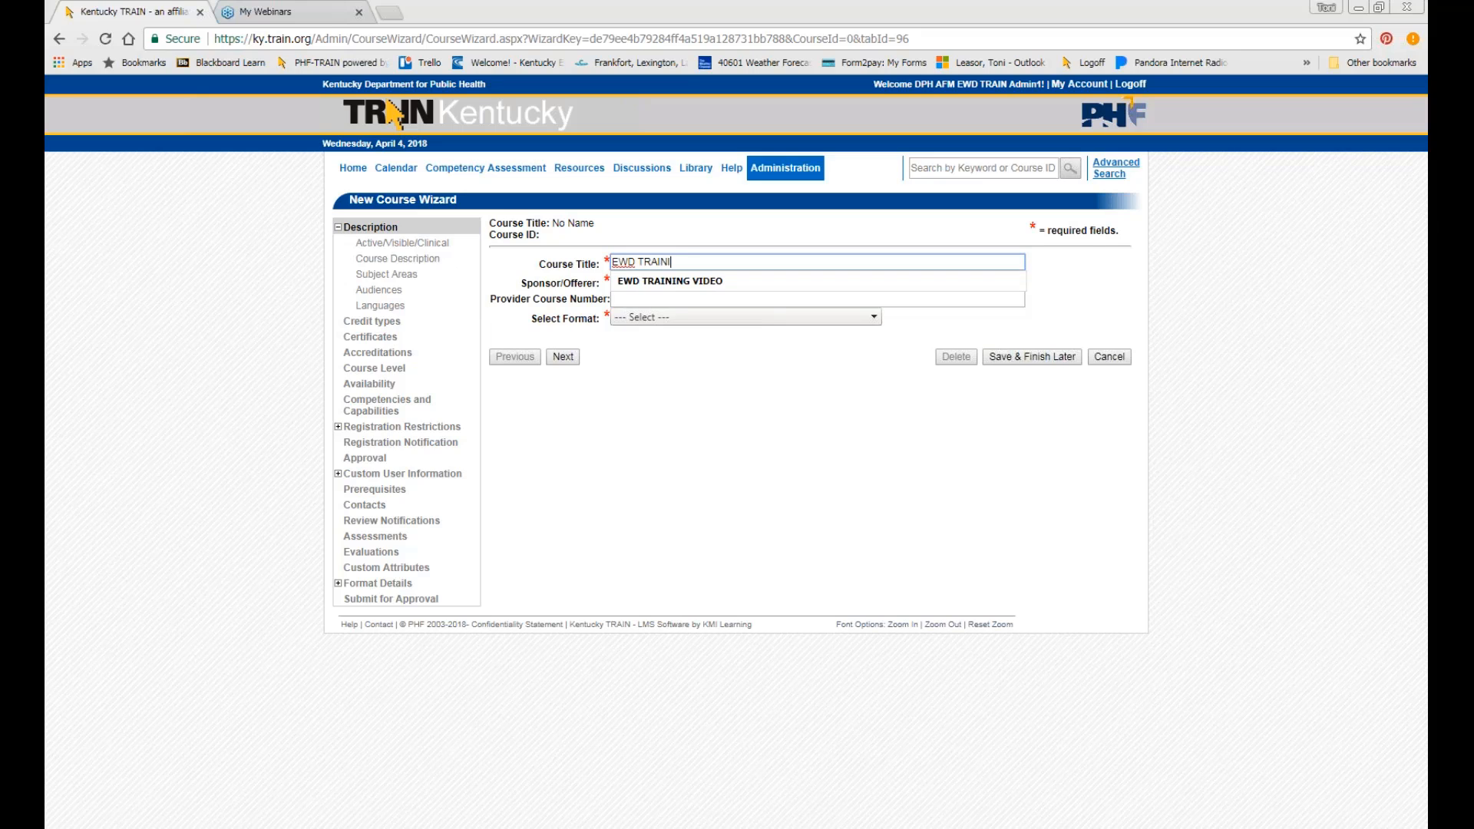
{"action": "type", "text": "NG"}
{"action": "type", "text": "April"}
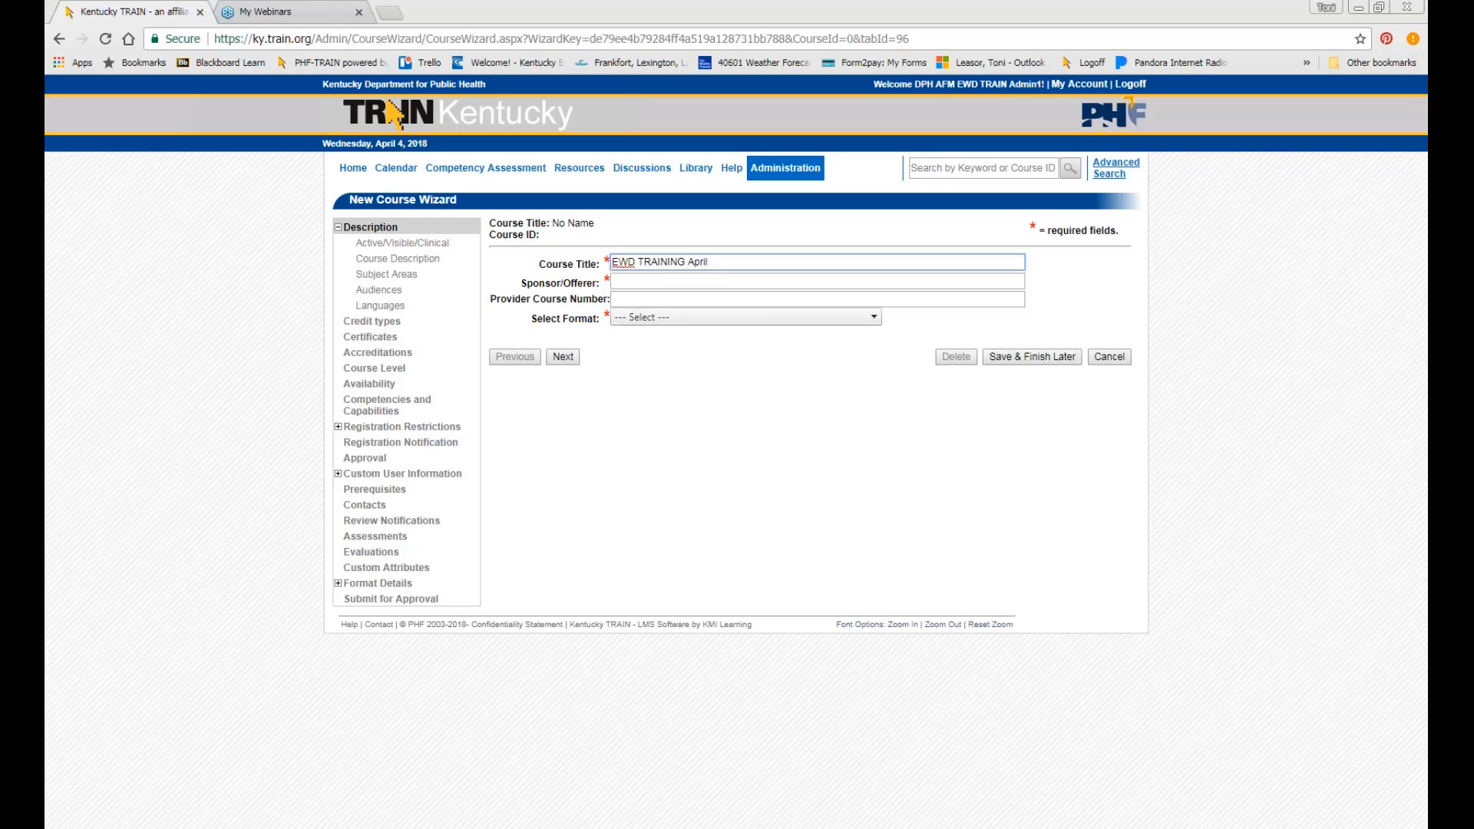
{"action": "type", "text": " 5, 2018 Frankfort"}
{"action": "left_click", "coordinate": [678, 279]}
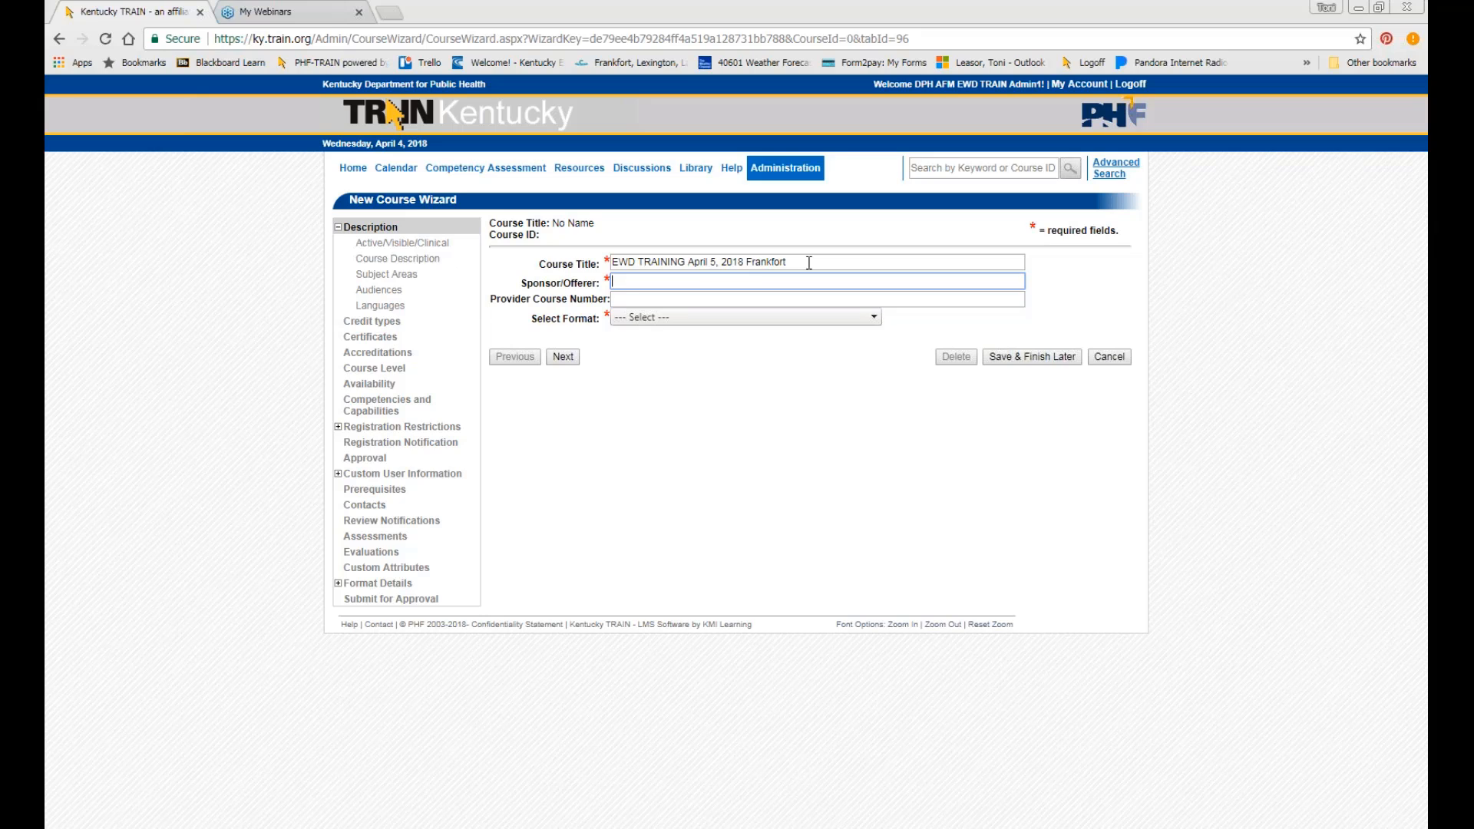
Replace the title with the autocomplete suggestion EWD TRAINING VIDEO and attempt to advance.
{"action": "left_click_drag", "start_coordinate": [809, 262], "coordinate": [615, 271]}
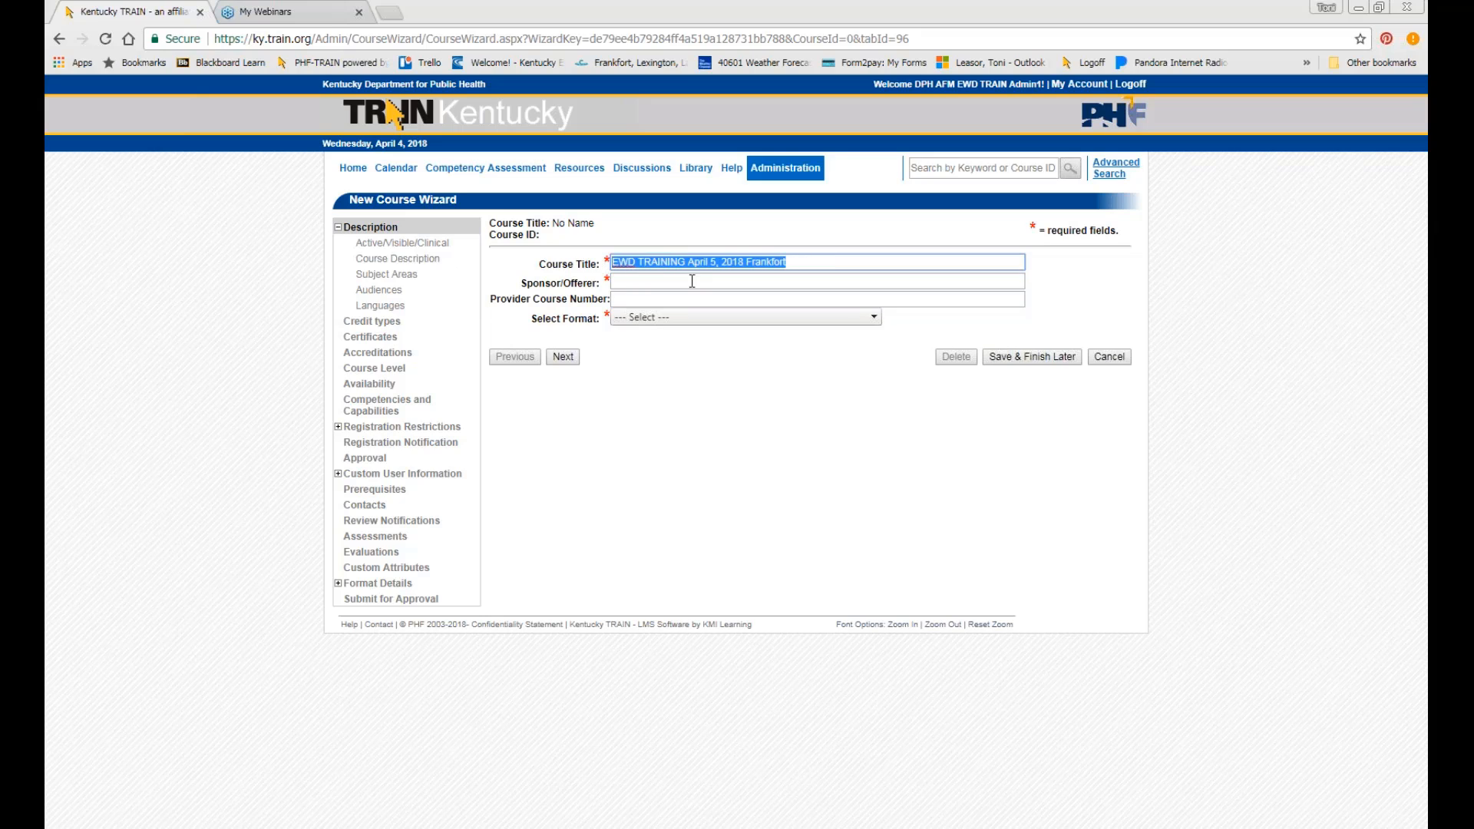
{"action": "type", "text": "EWD"}
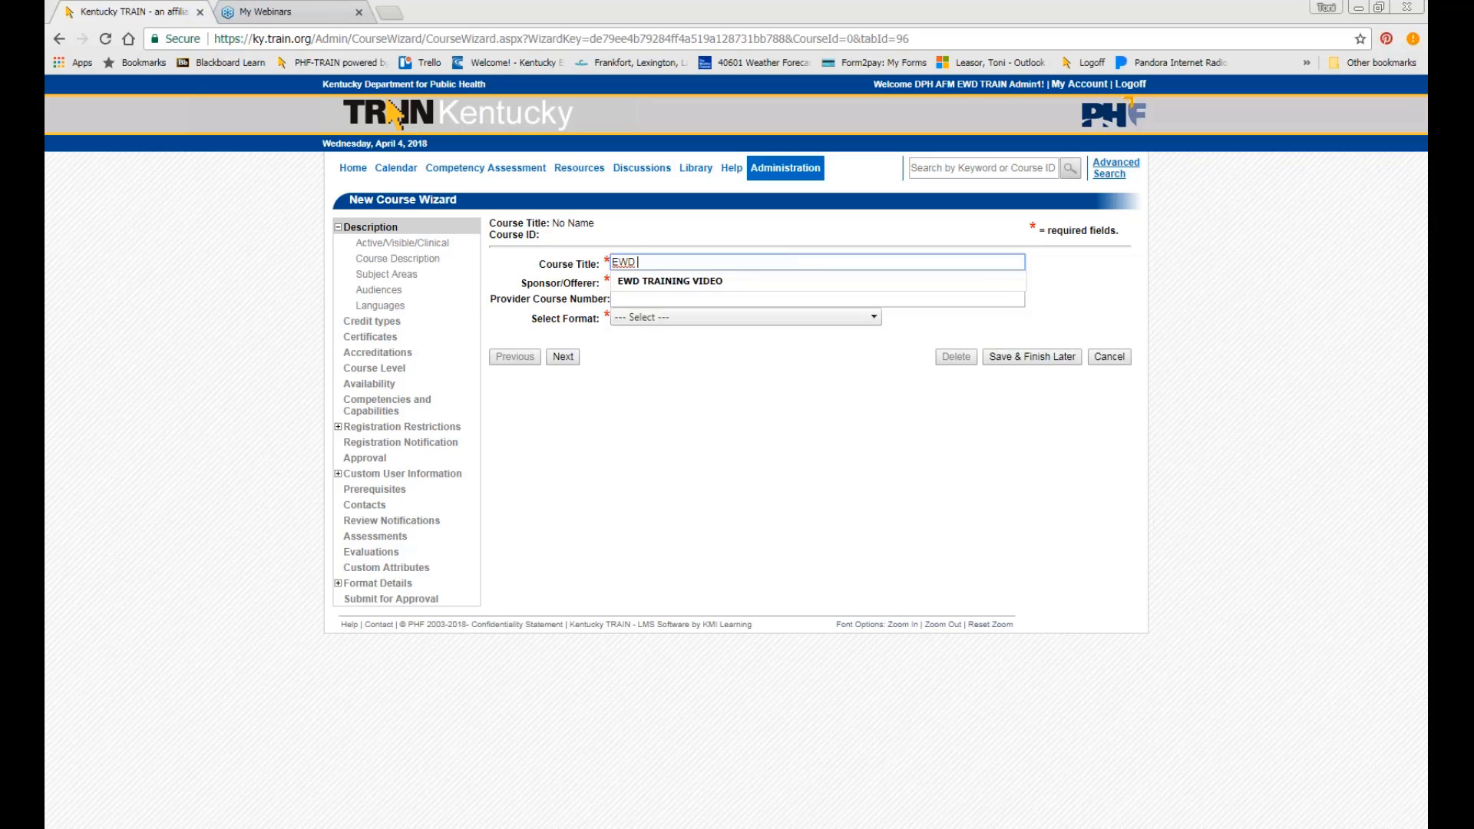
{"action": "key", "text": "Down"}
{"action": "key", "text": "Tab"}
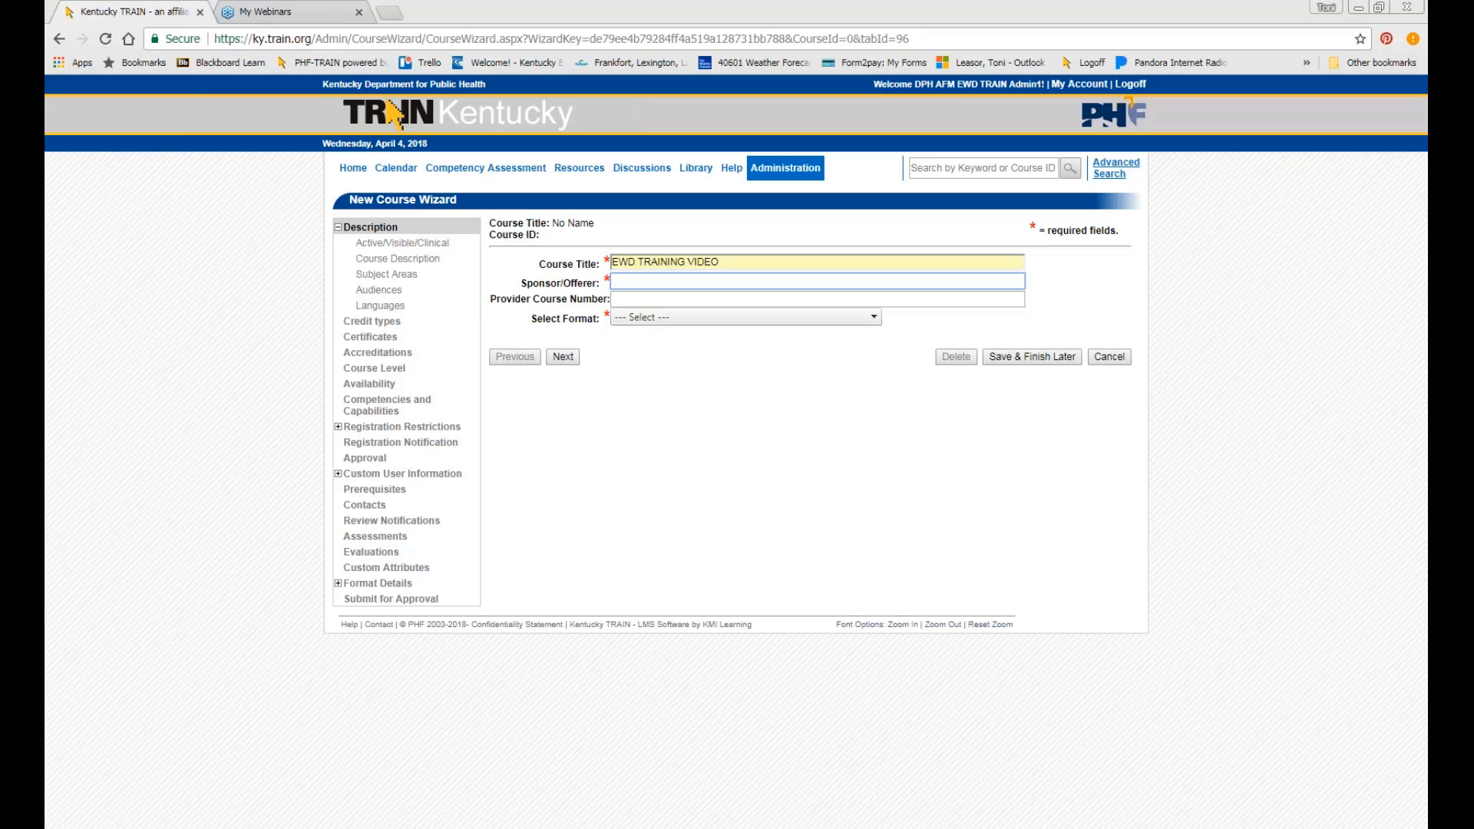
{"action": "left_click", "coordinate": [722, 262]}
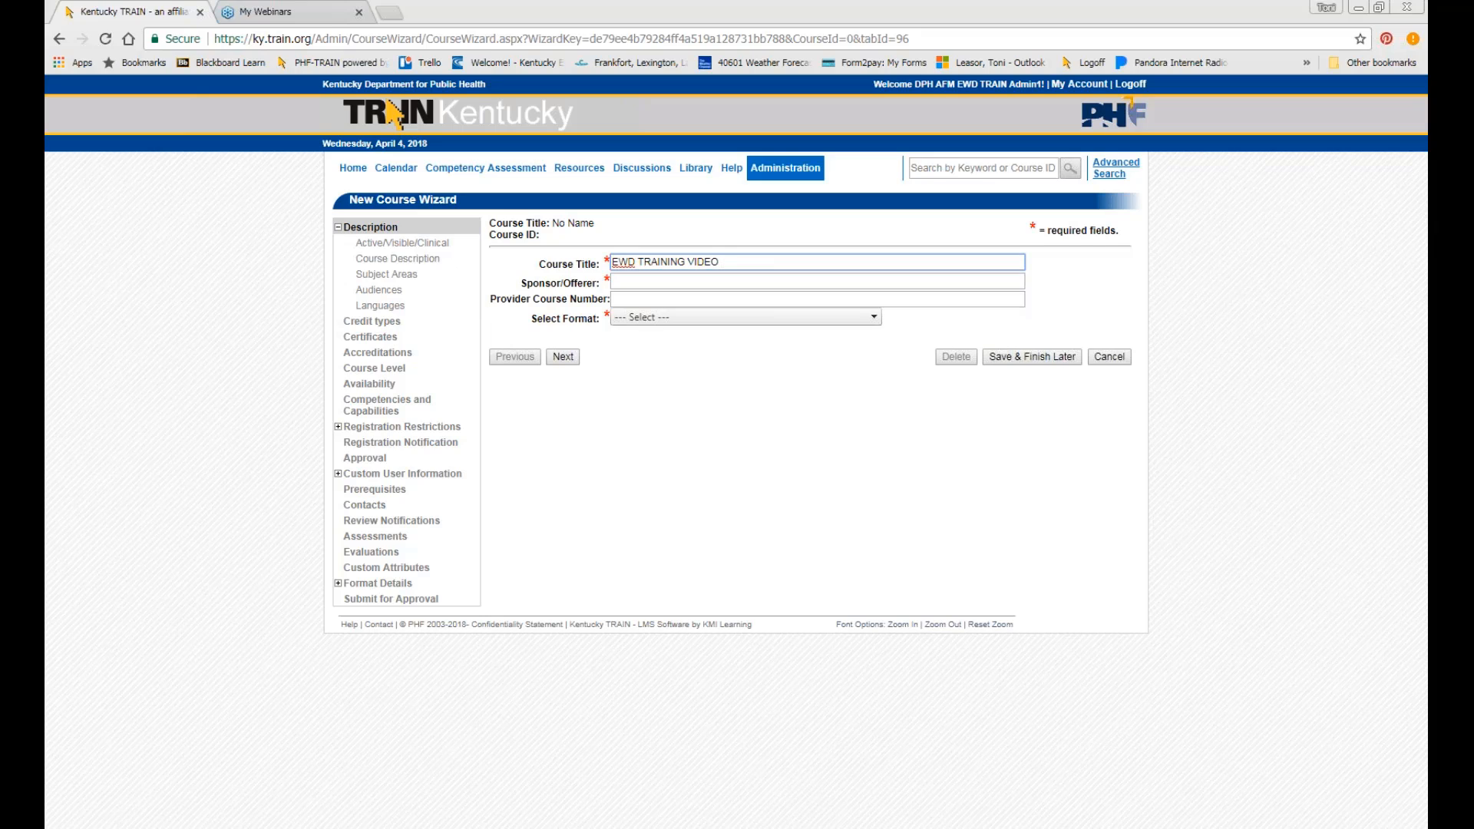
{"action": "left_click", "coordinate": [546, 244]}
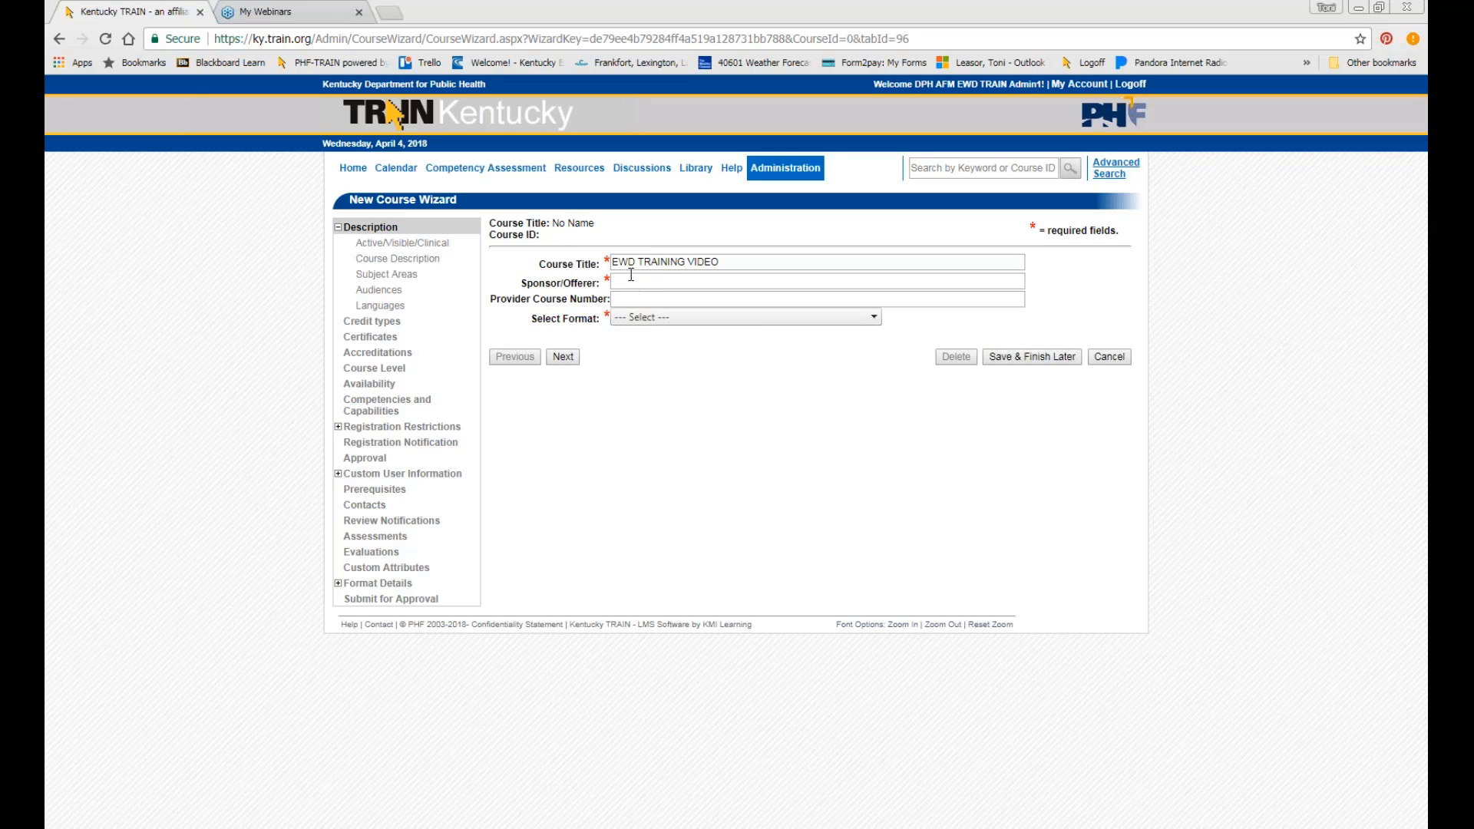
{"action": "left_click", "coordinate": [565, 357]}
{"action": "left_click", "coordinate": [663, 282]}
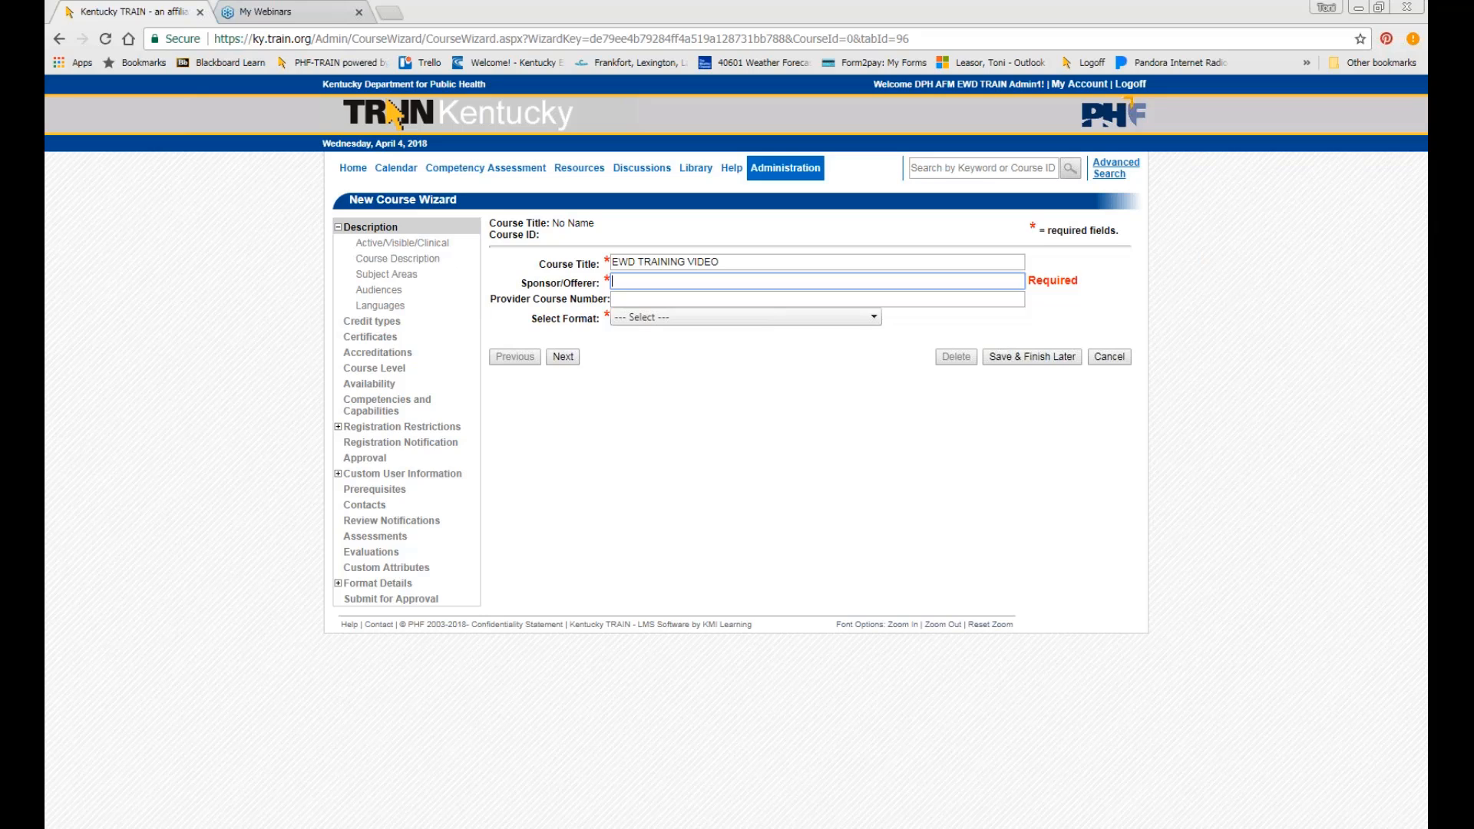
Enter DPH EWD BRANCH as the Sponsor/Offerer, correcting a typo.
{"action": "type", "text": "DPH EWD BE"}
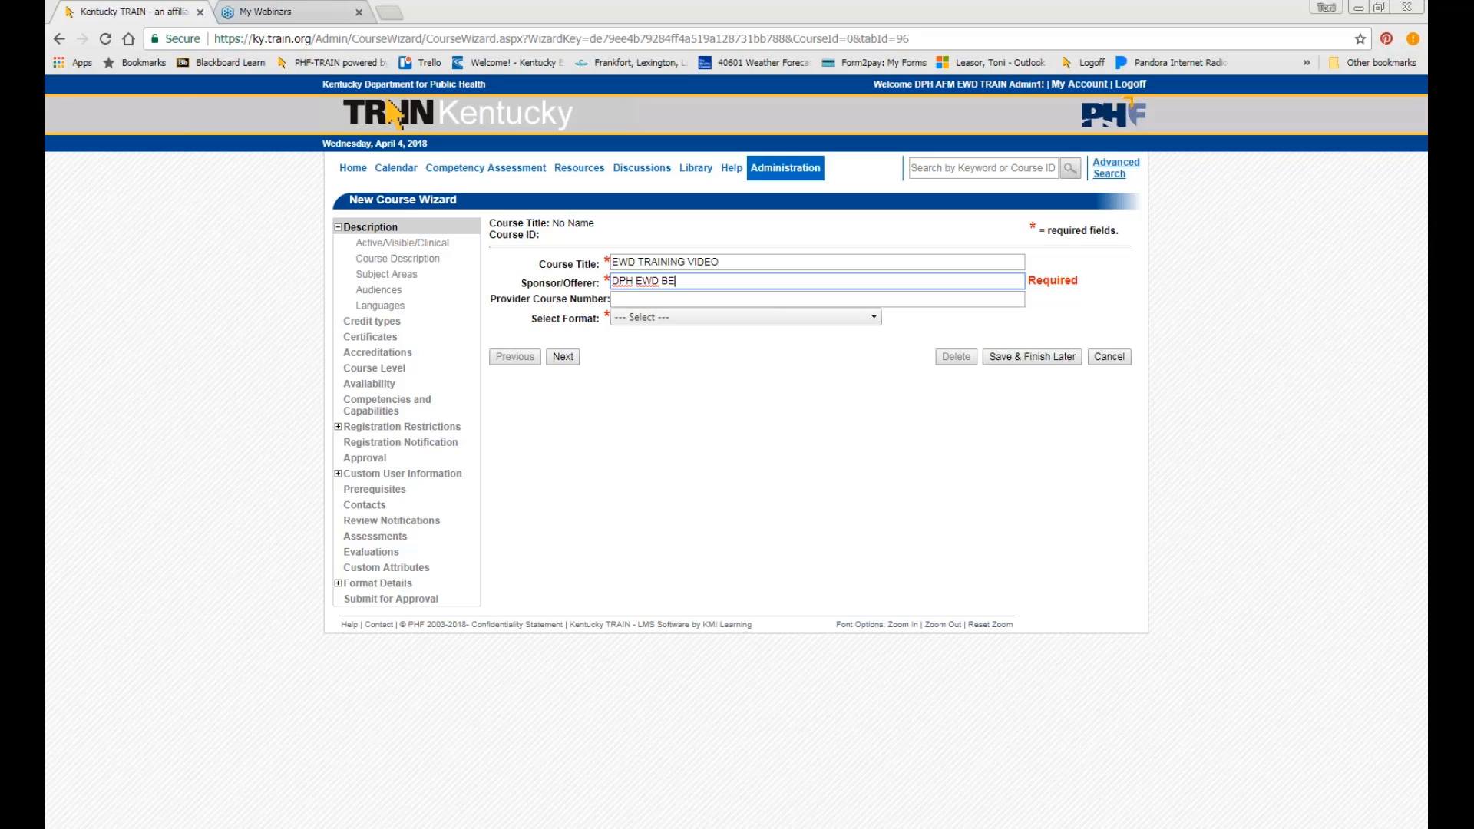
{"action": "key", "text": "BackSpace"}
{"action": "type", "text": "RANCH"}
{"action": "left_click", "coordinate": [661, 298]}
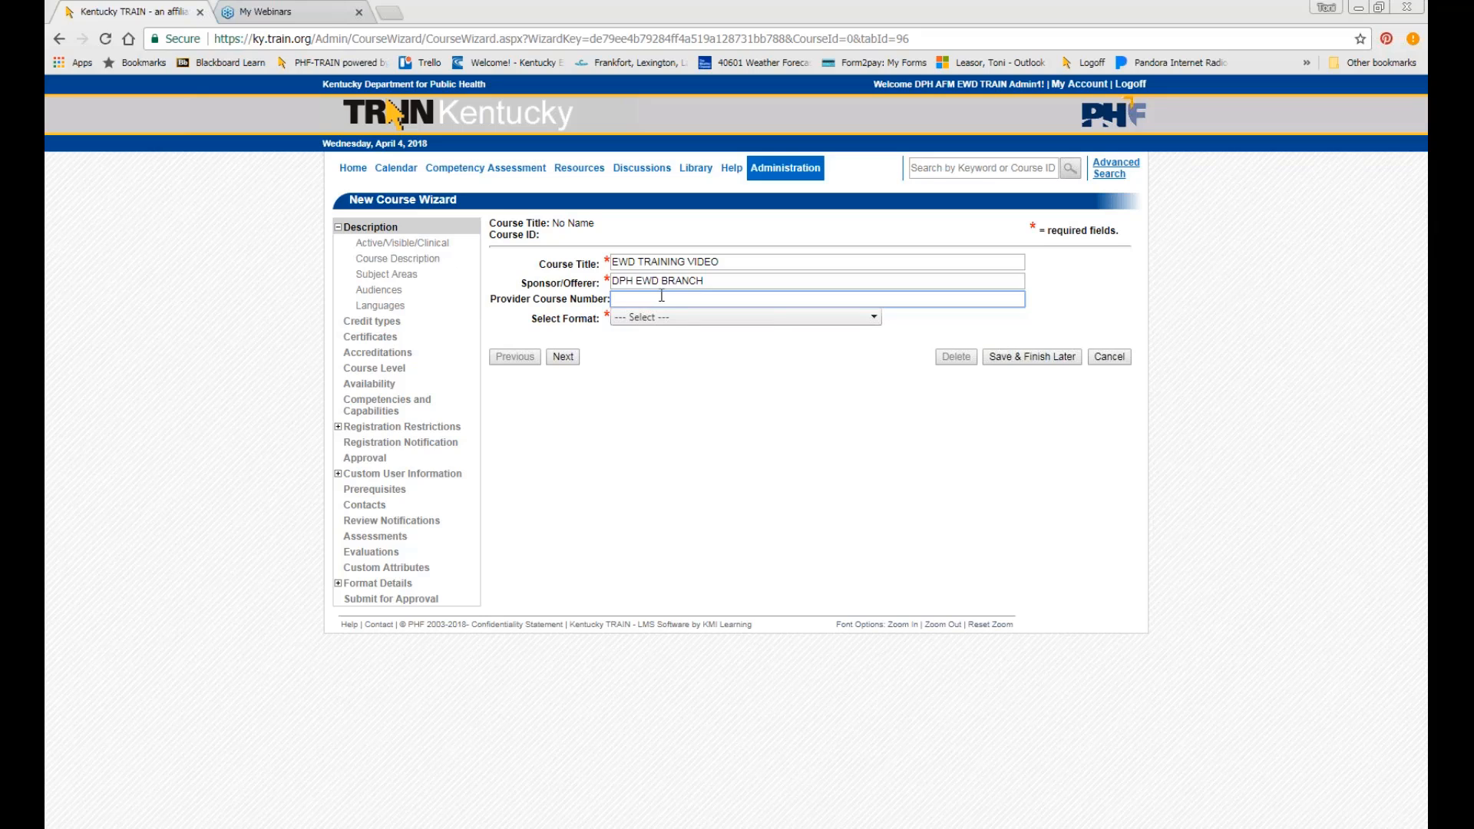
Choose Online / Web-based Training - Self-study as the course format.
{"action": "left_click", "coordinate": [695, 317]}
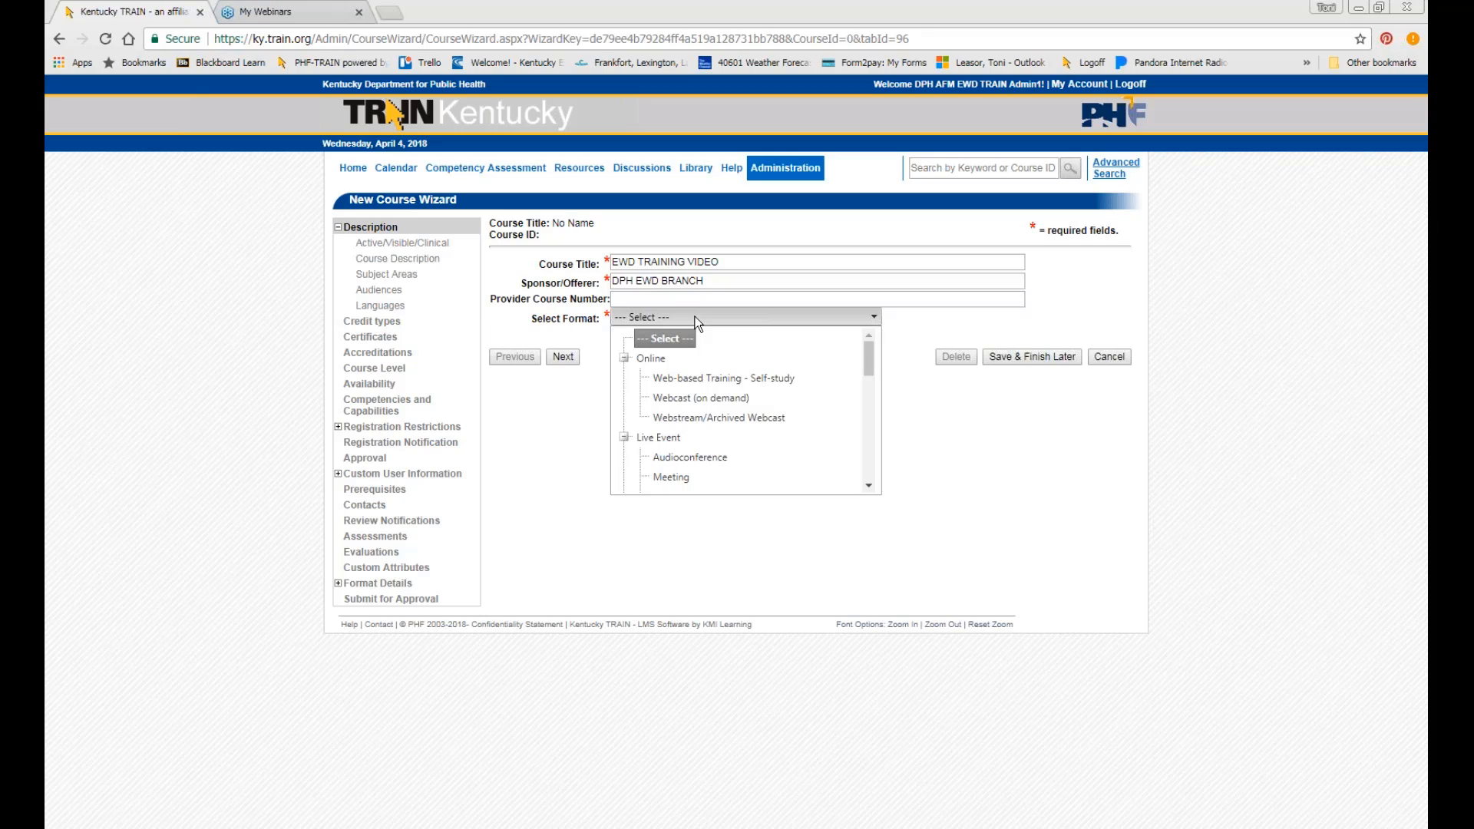
{"action": "scroll", "coordinate": [798, 338], "scroll_direction": "down", "scroll_amount": 2}
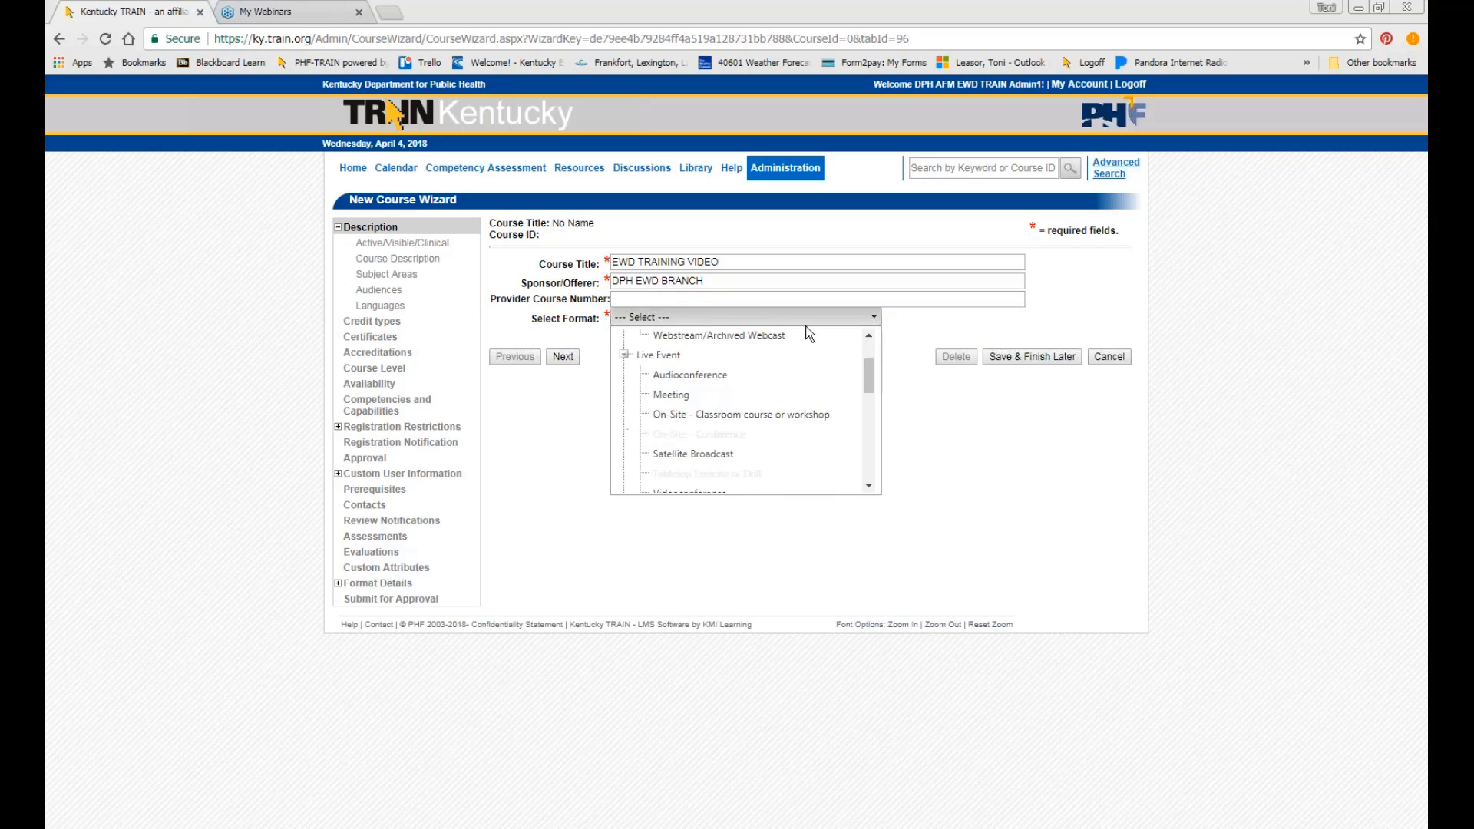
{"action": "scroll", "coordinate": [803, 361], "scroll_direction": "up", "scroll_amount": 2}
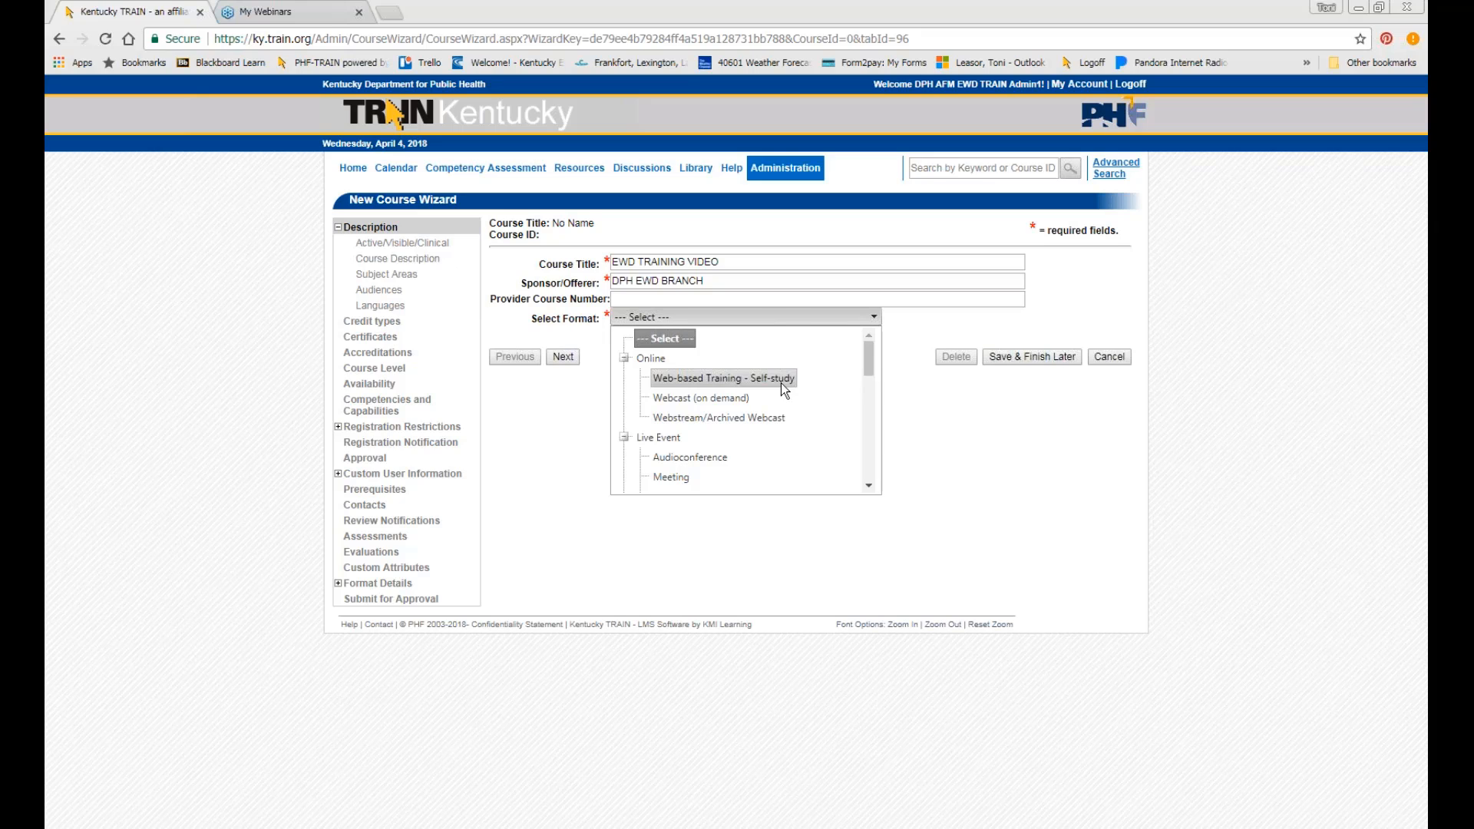
{"action": "left_click", "coordinate": [781, 383]}
{"action": "left_click", "coordinate": [700, 319]}
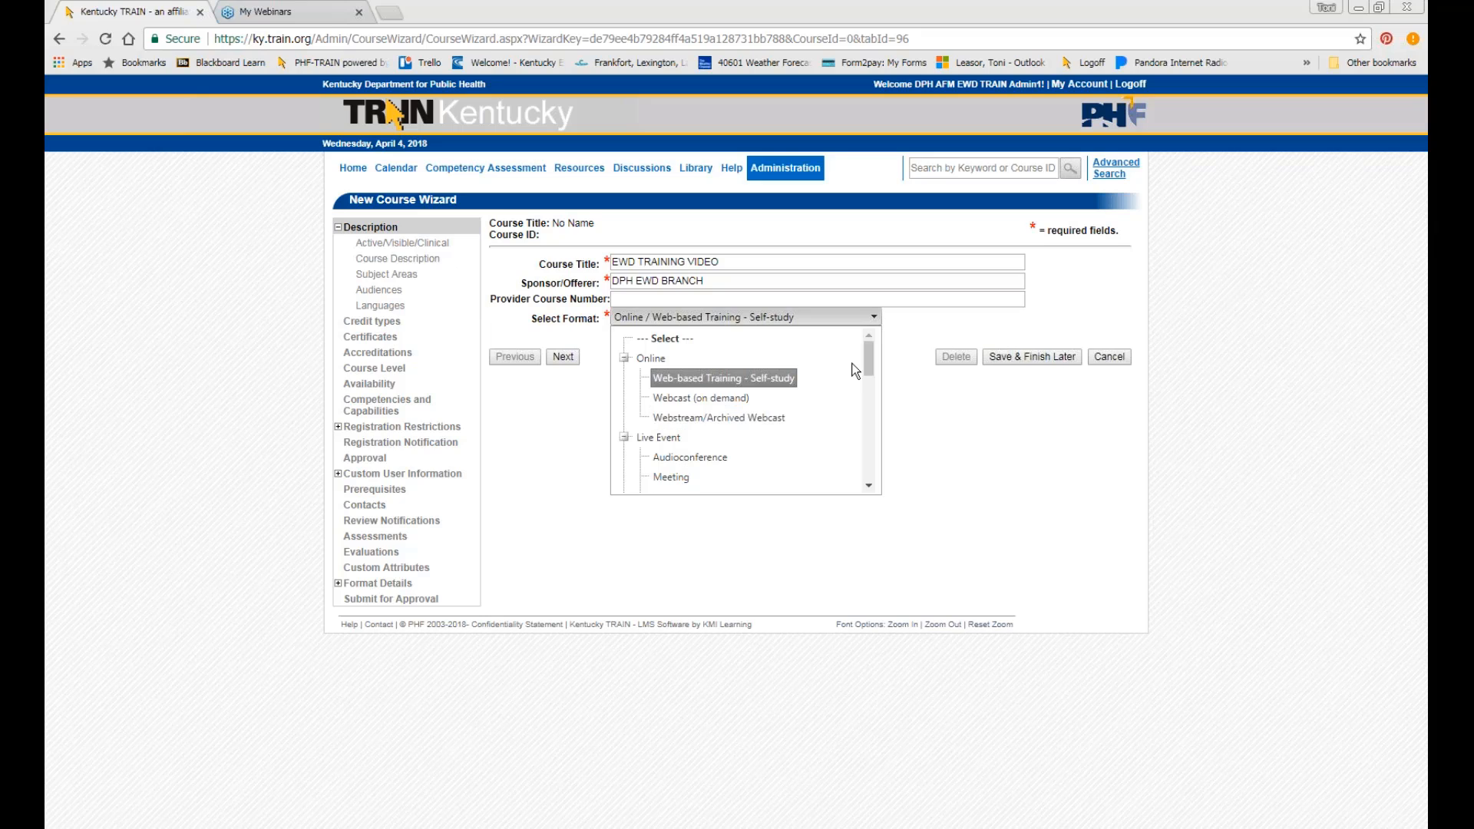
{"action": "scroll", "coordinate": [843, 380], "scroll_direction": "down", "scroll_amount": 2}
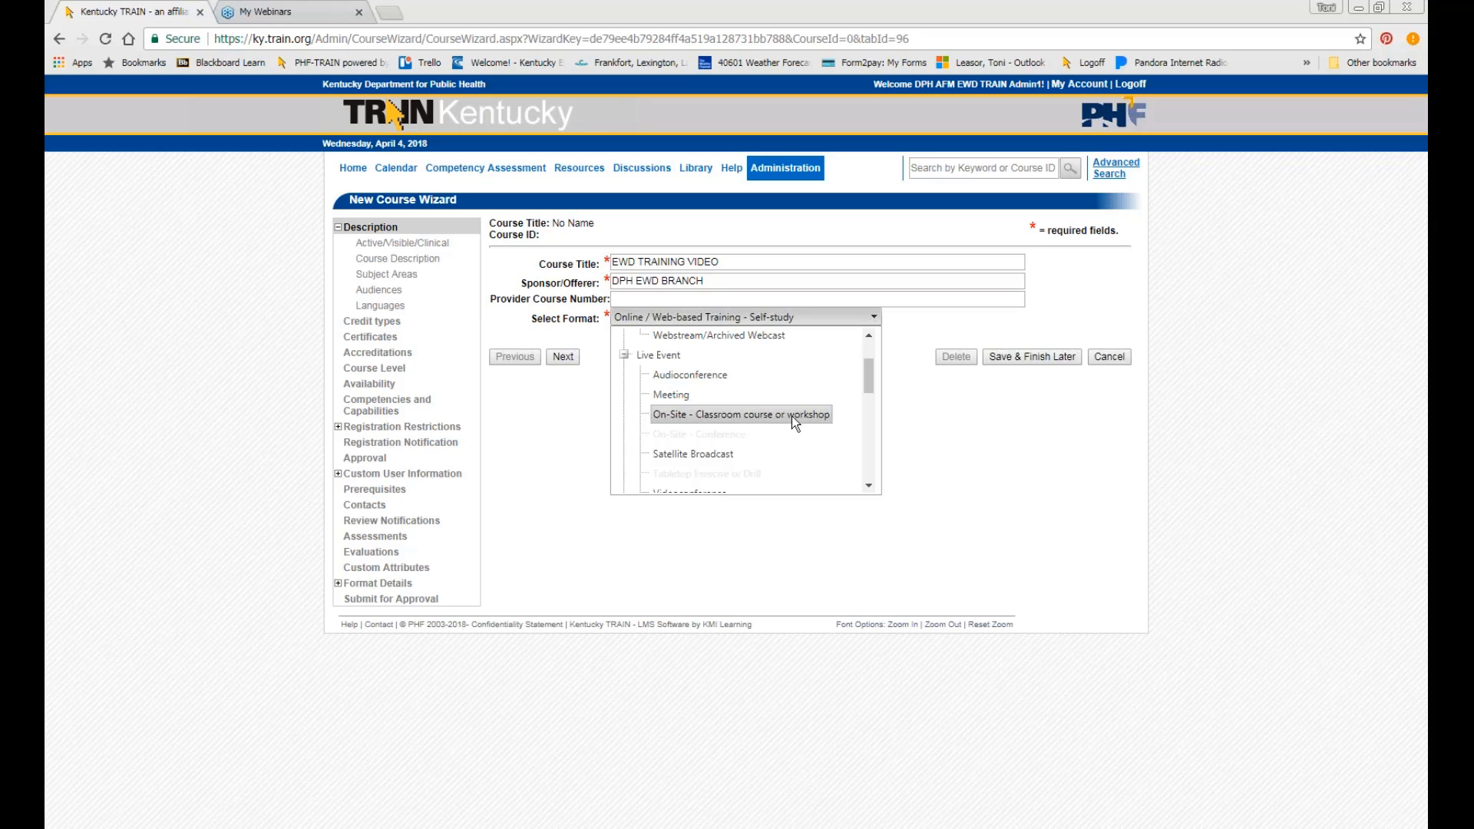
{"action": "scroll", "coordinate": [837, 347], "scroll_direction": "up", "scroll_amount": 2}
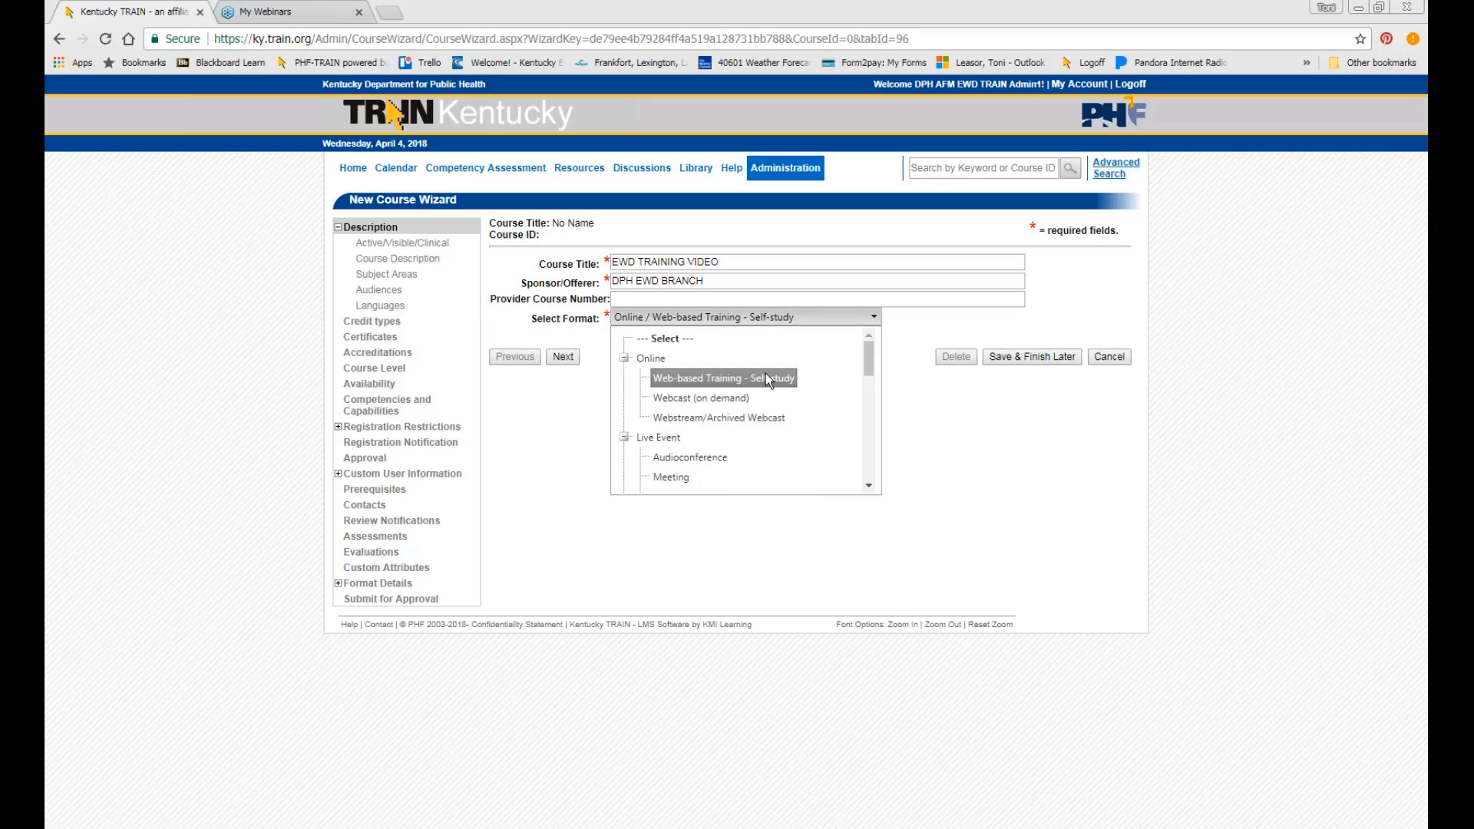
{"action": "left_click", "coordinate": [765, 375]}
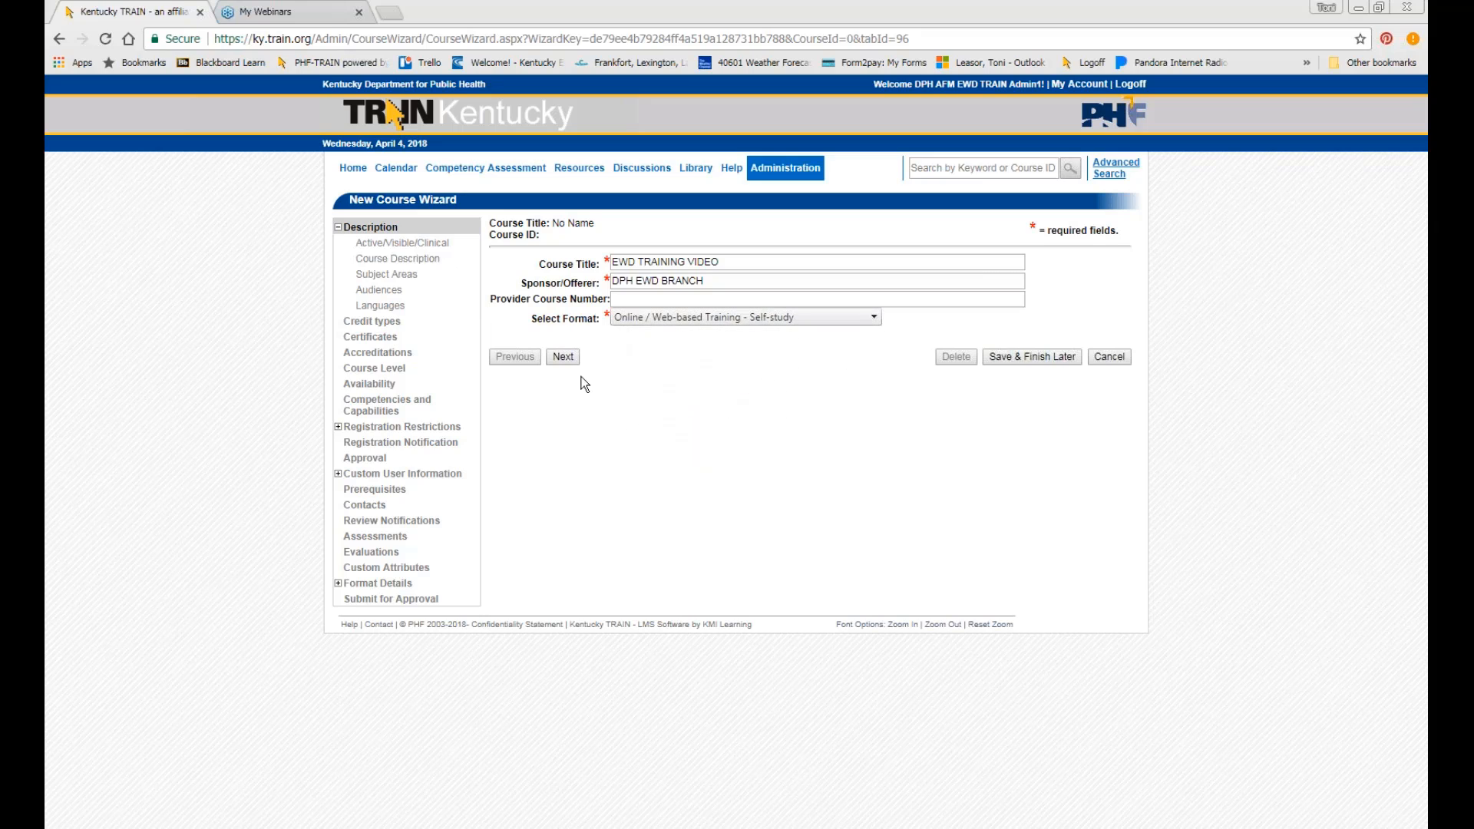
Save the description step to generate Course ID 1076967, then return to it.
{"action": "left_click", "coordinate": [572, 360]}
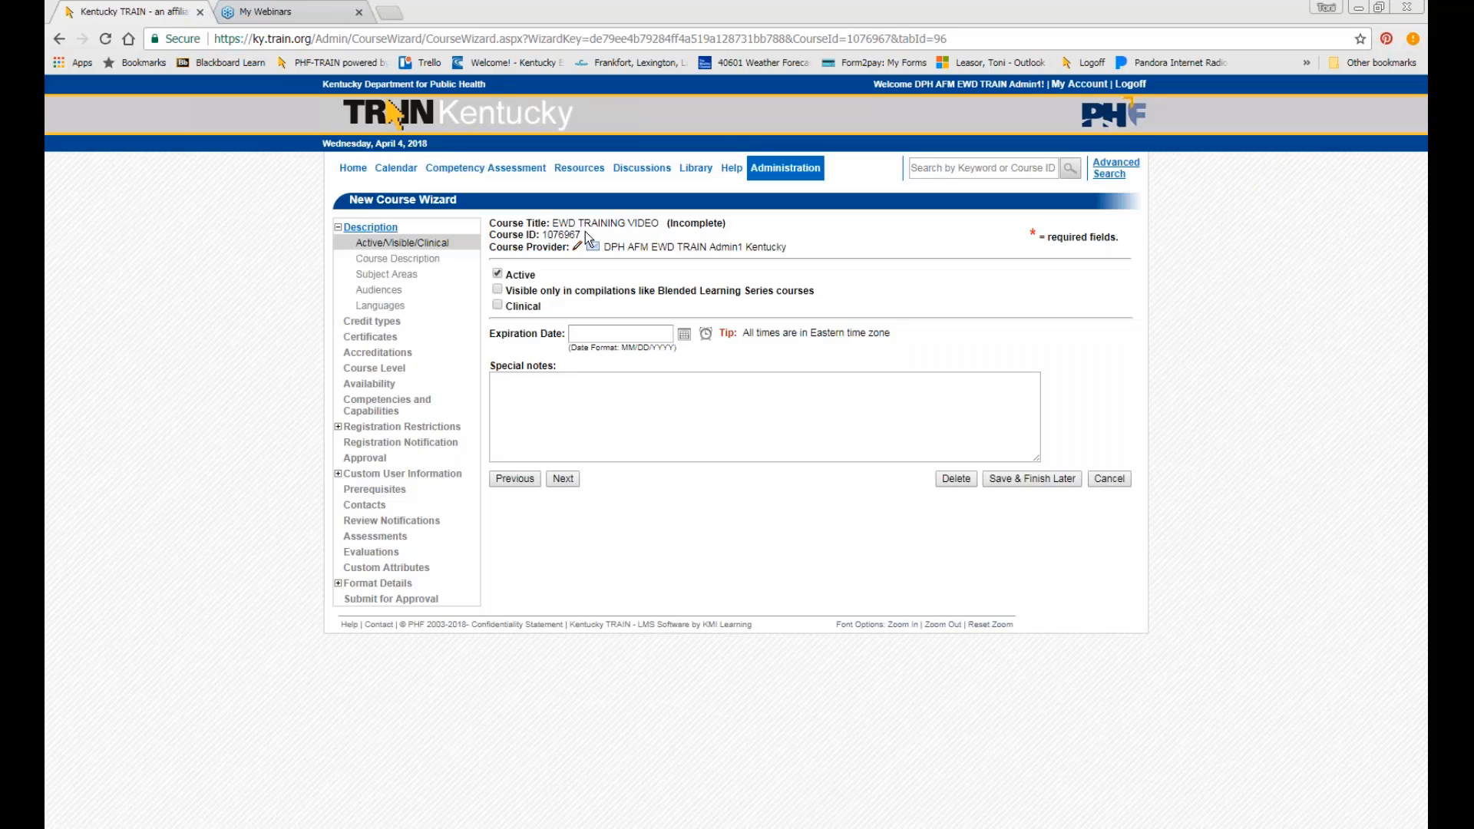
{"action": "left_click_drag", "start_coordinate": [582, 235], "coordinate": [542, 238]}
{"action": "left_click", "coordinate": [533, 481]}
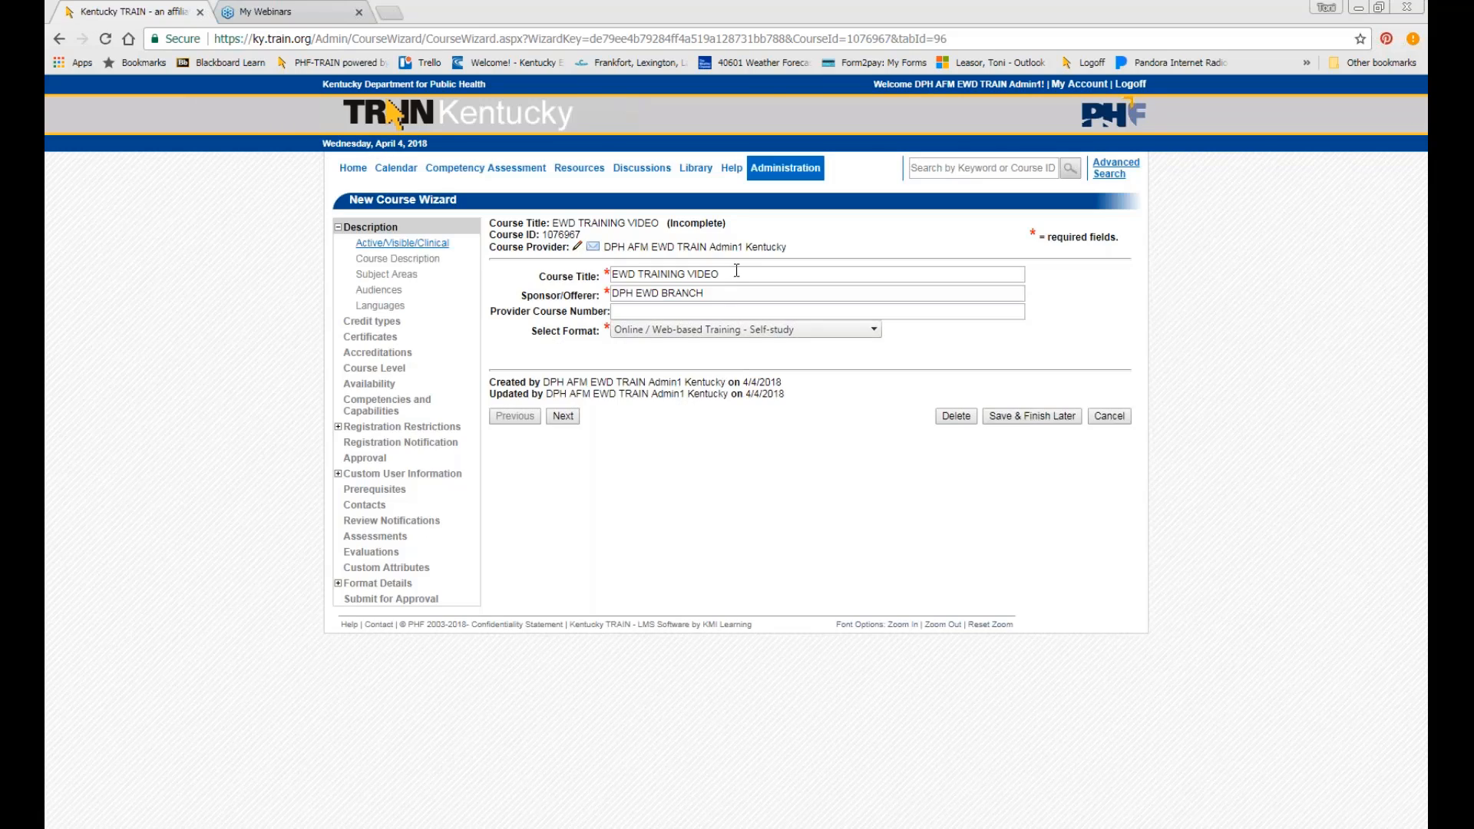
Append 1076967 to the Course Title and advance to the Active/Visible/Clinical step.
{"action": "left_click", "coordinate": [737, 274]}
{"action": "type", "text": "107"}
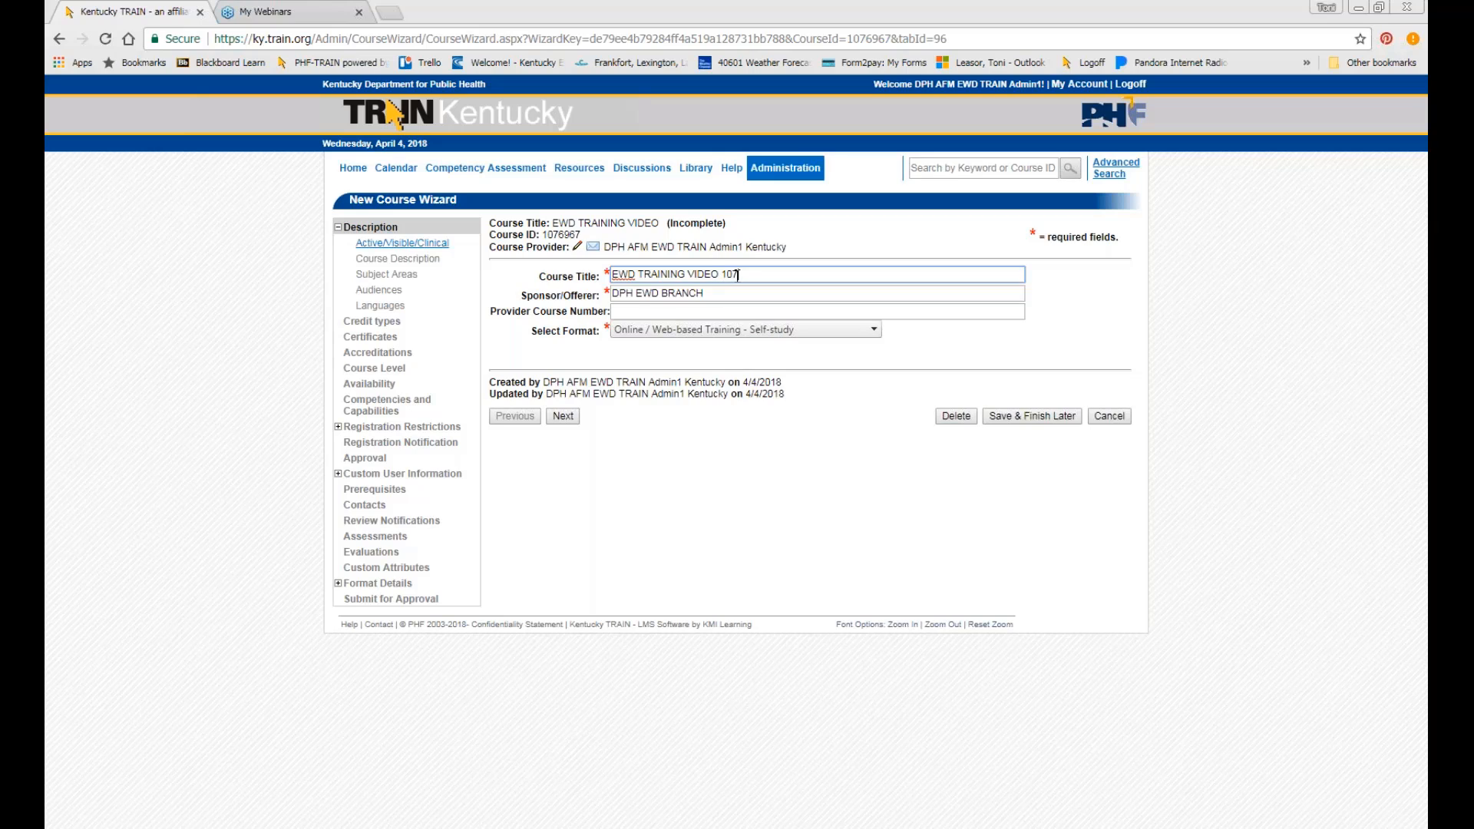
{"action": "type", "text": "6967"}
{"action": "left_click_drag", "start_coordinate": [777, 276], "coordinate": [731, 276]}
{"action": "left_click", "coordinate": [988, 171]}
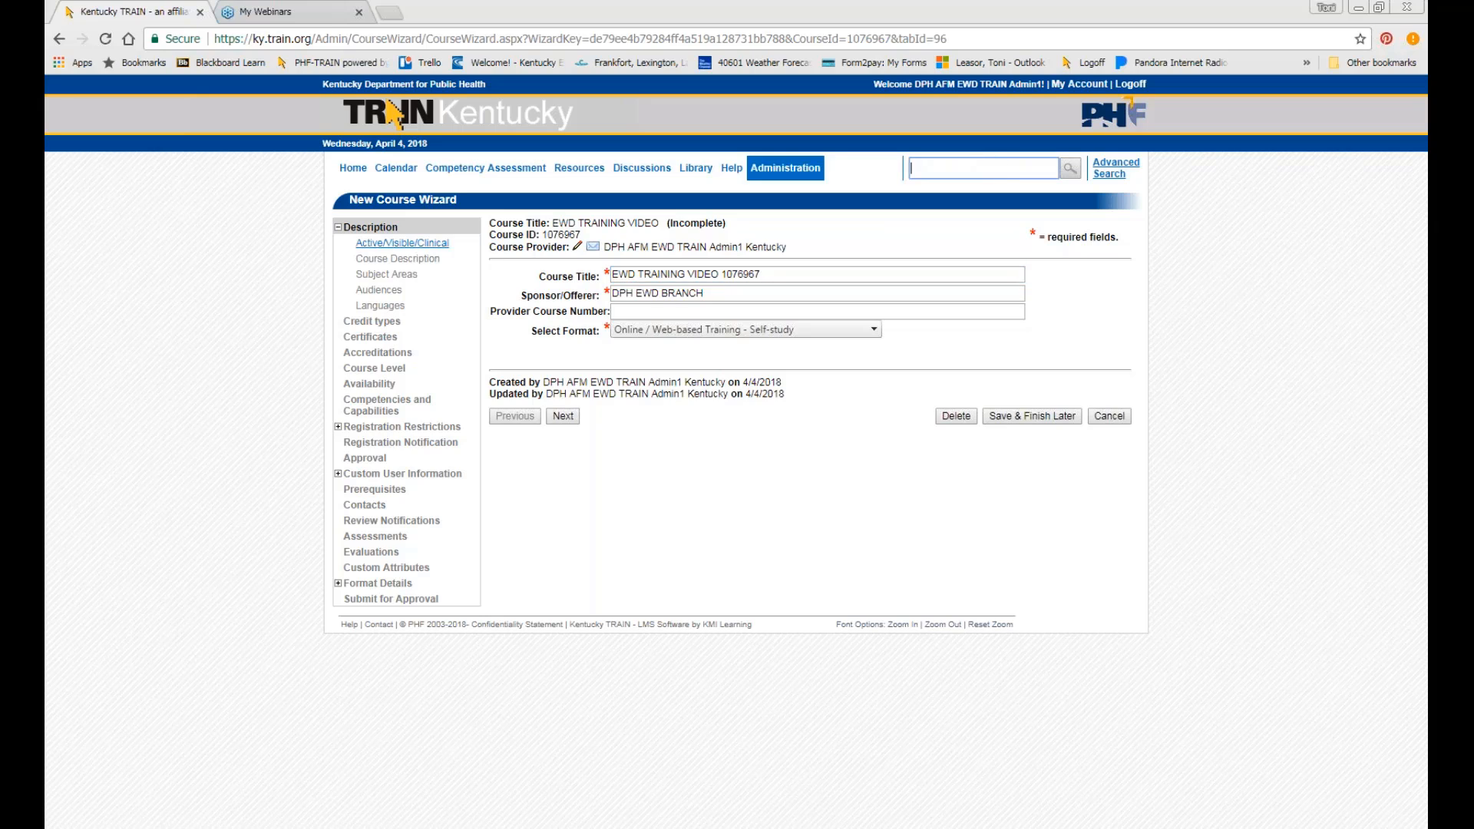
{"action": "left_click", "coordinate": [791, 279]}
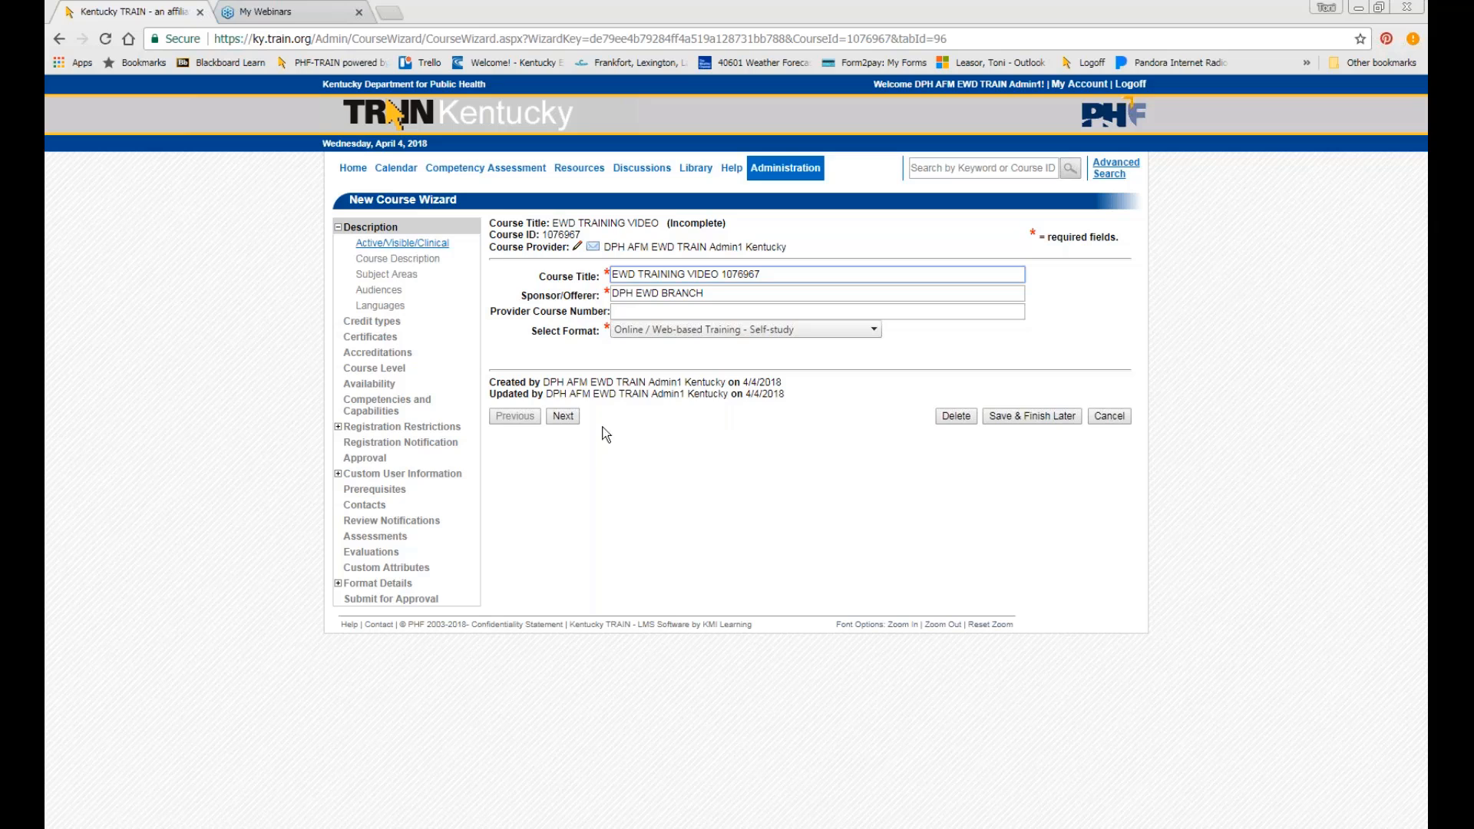
{"action": "left_click", "coordinate": [564, 417]}
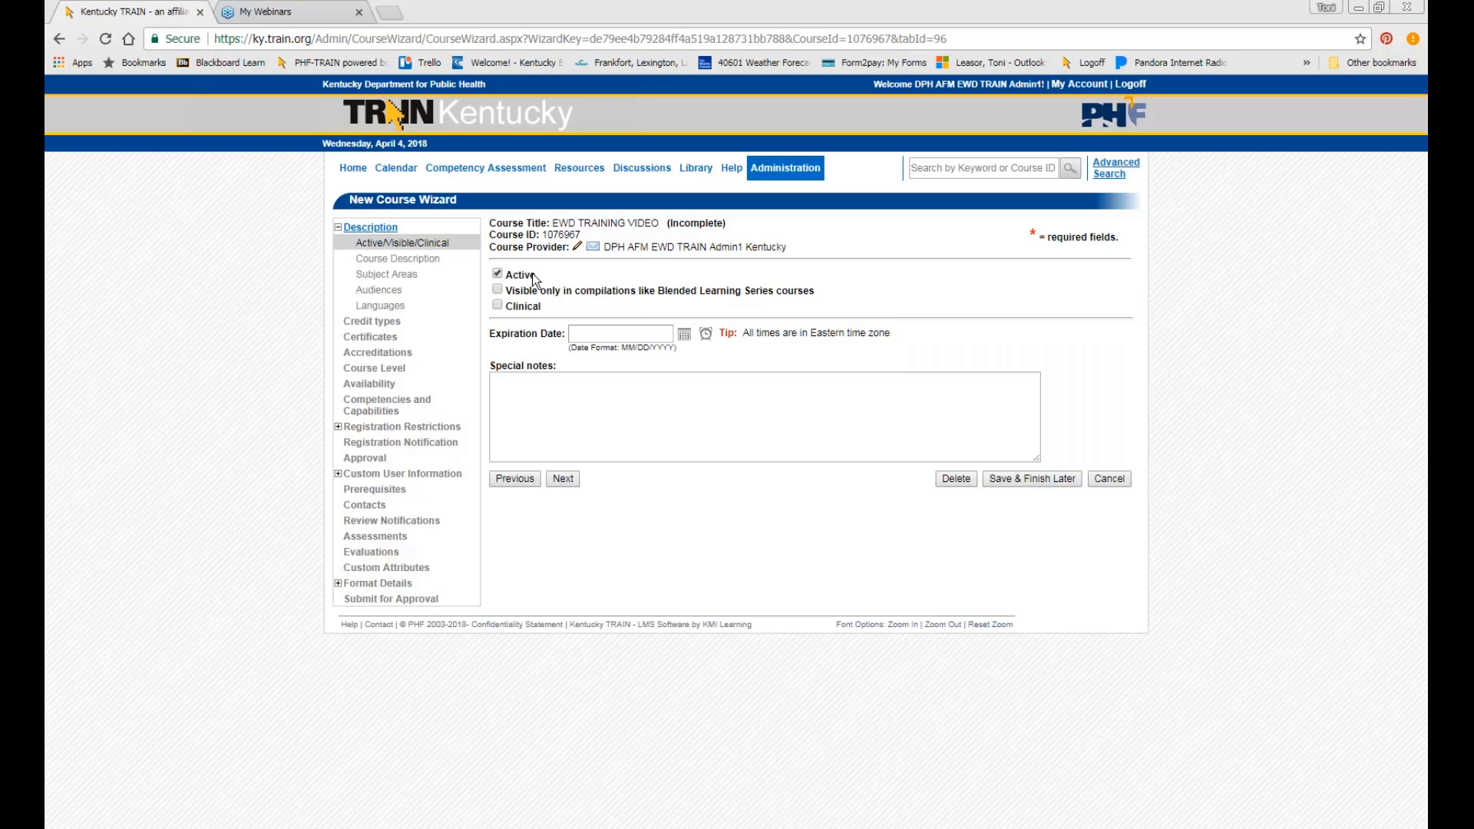
{"action": "left_click", "coordinate": [619, 333]}
Set the Expiration Date to 4/30/19 and save the step.
{"action": "left_click", "coordinate": [683, 338]}
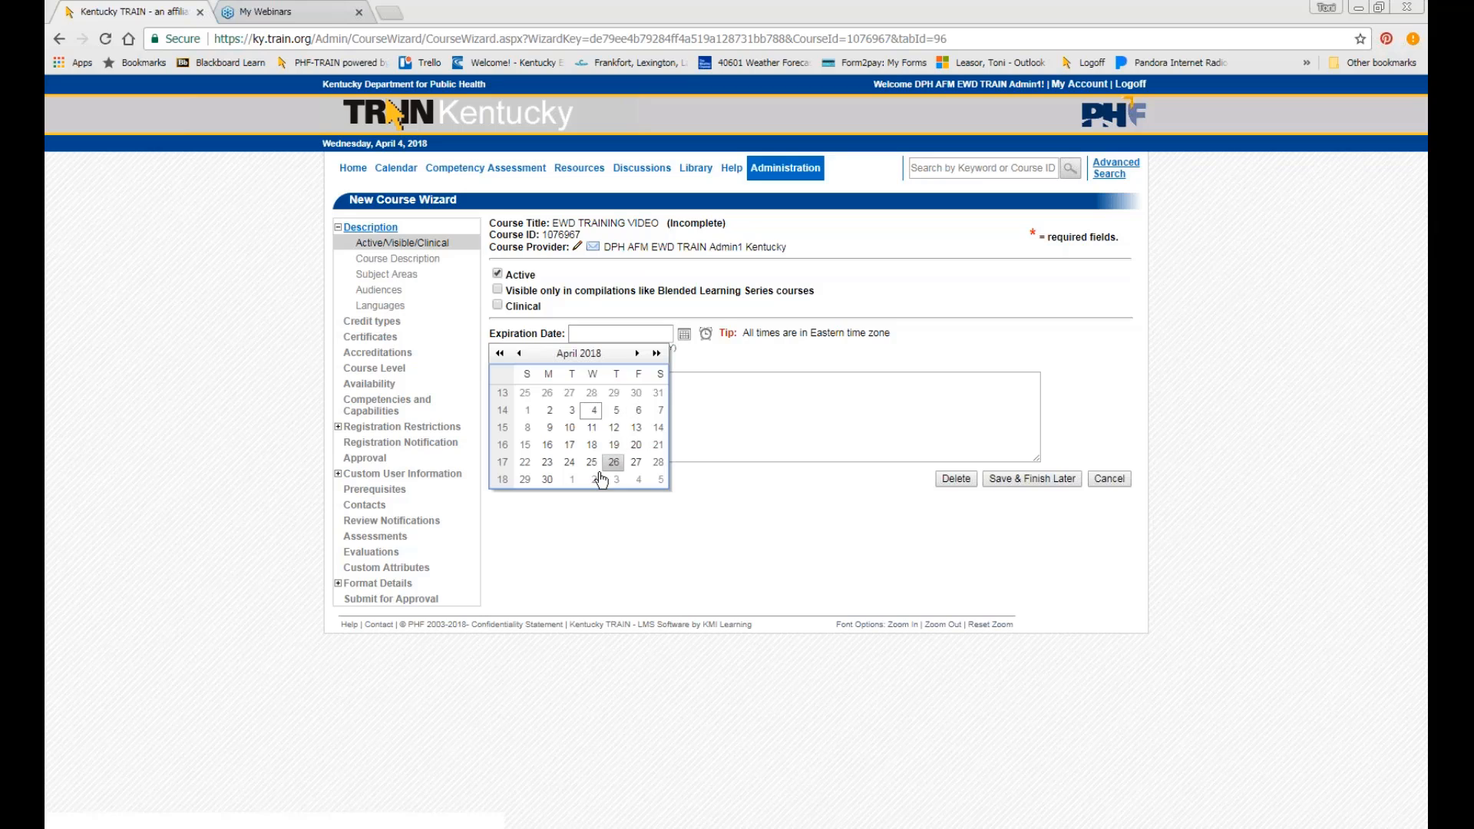
{"action": "left_click", "coordinate": [630, 335]}
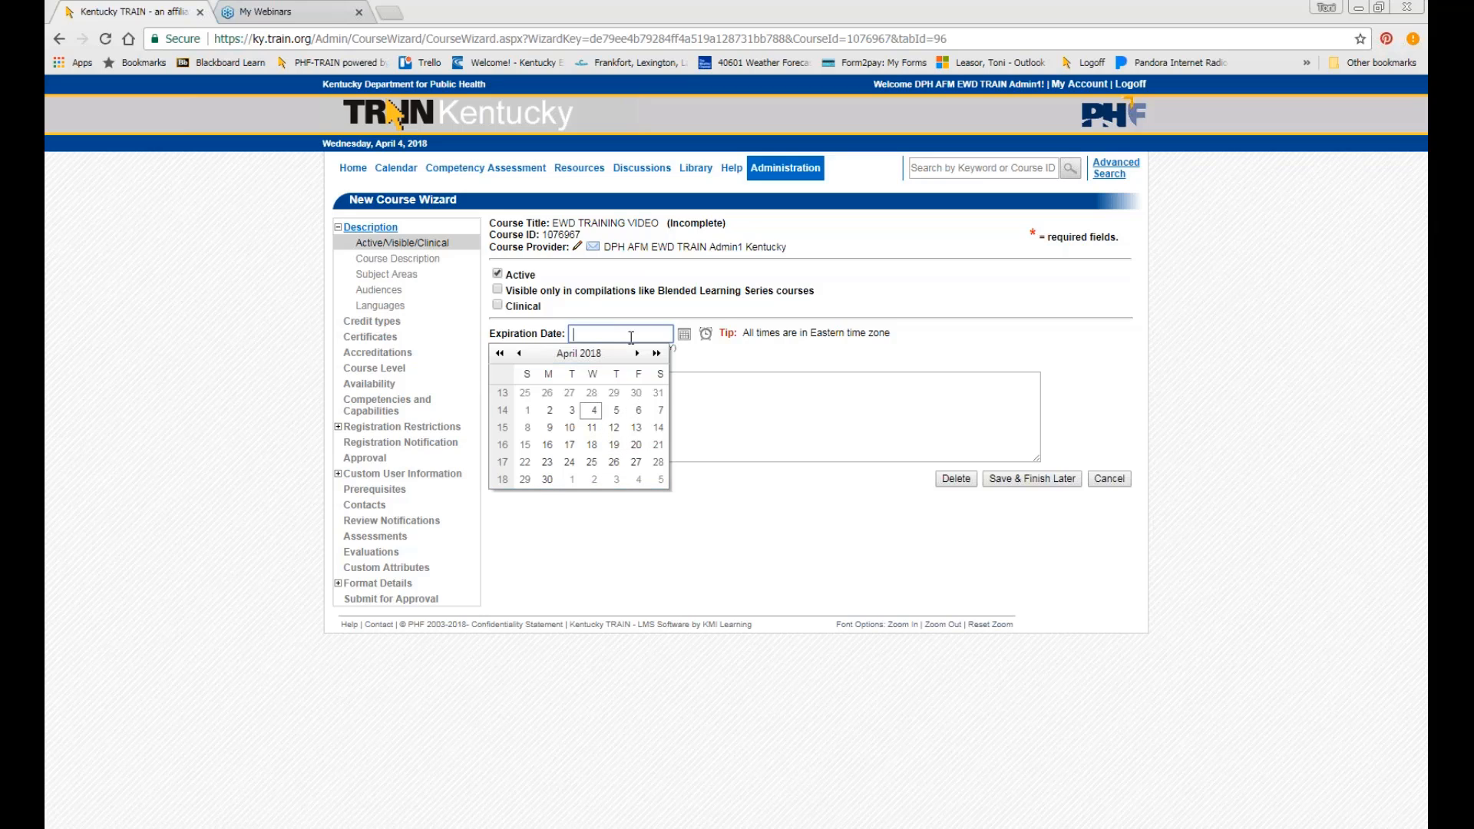
{"action": "type", "text": "4/30/1"}
{"action": "type", "text": "9"}
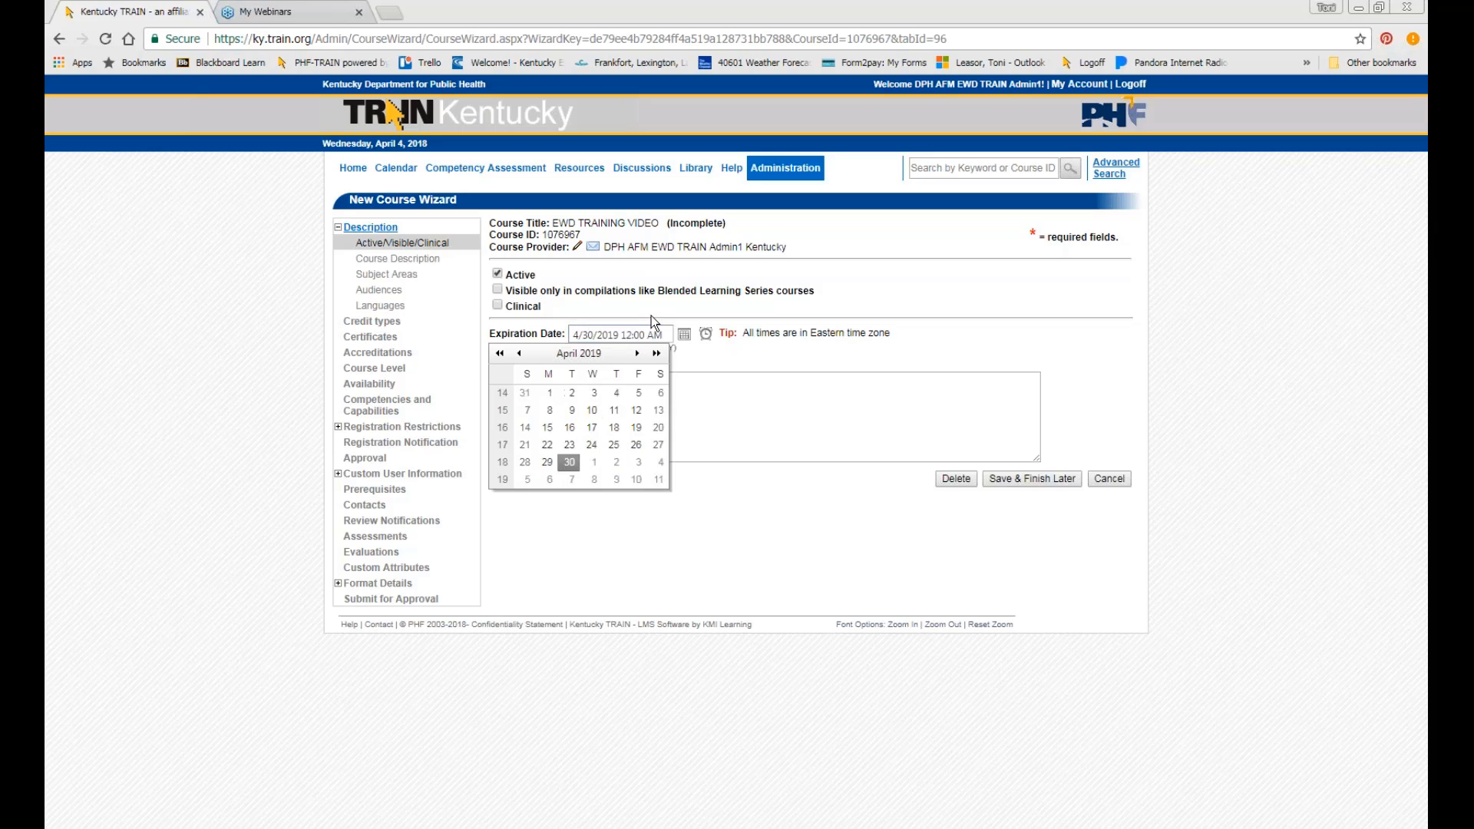
{"action": "left_click", "coordinate": [651, 316]}
{"action": "left_click", "coordinate": [615, 390]}
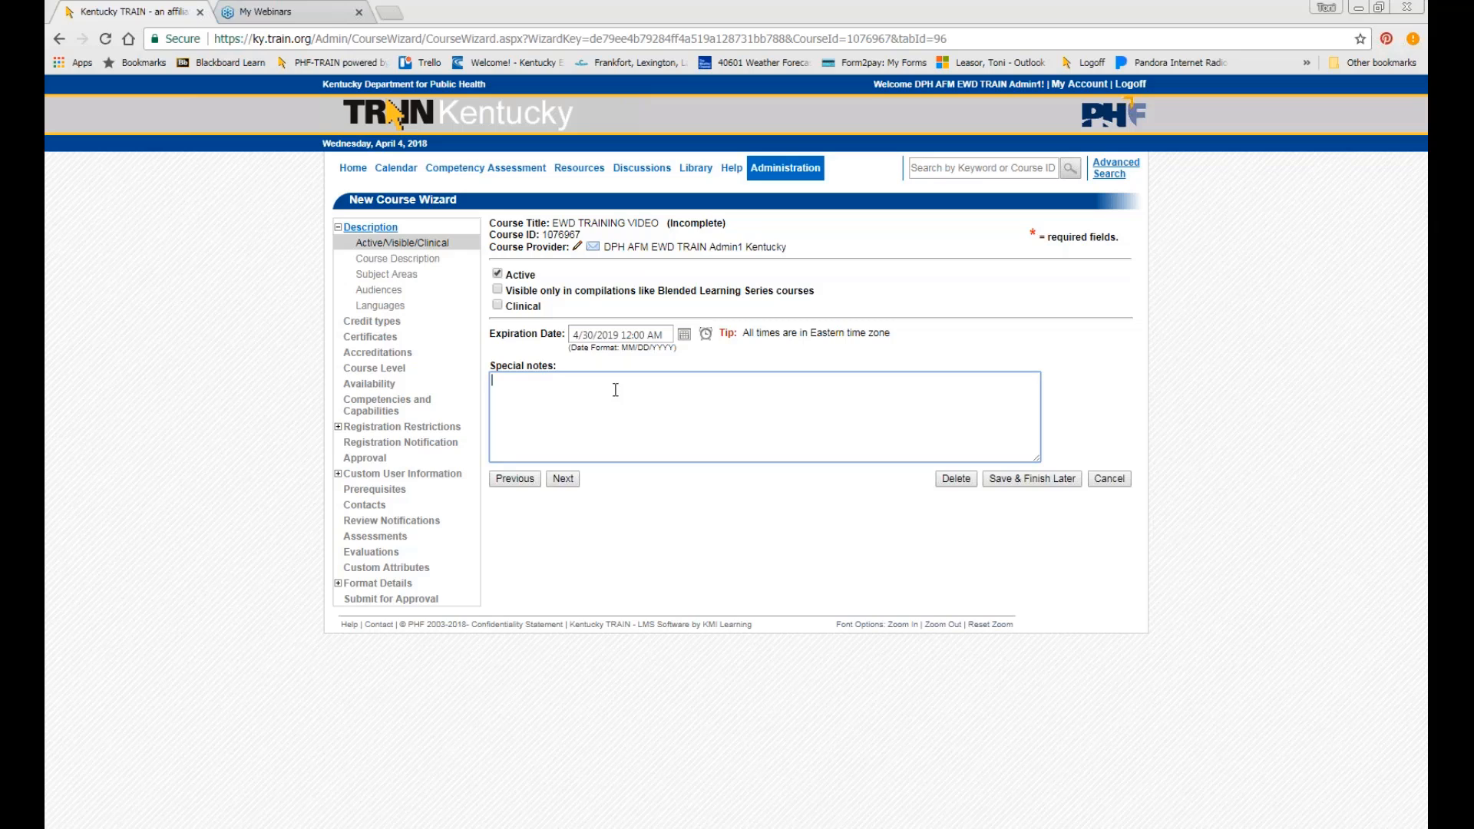
{"action": "left_click", "coordinate": [565, 480]}
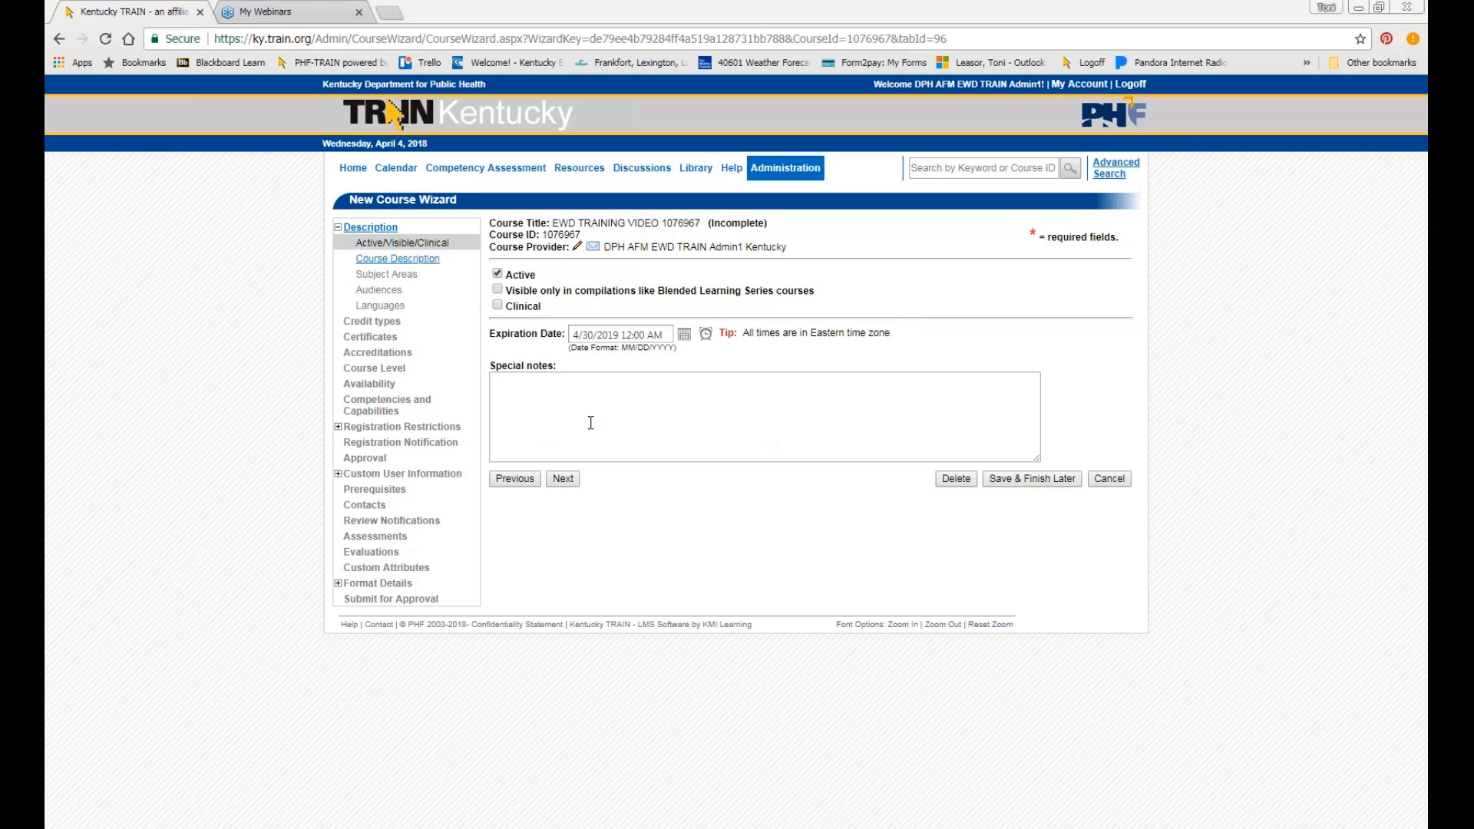
Copy the description requirements list and paste it as plain text into the Course Description editor.
{"action": "left_click", "coordinate": [556, 482]}
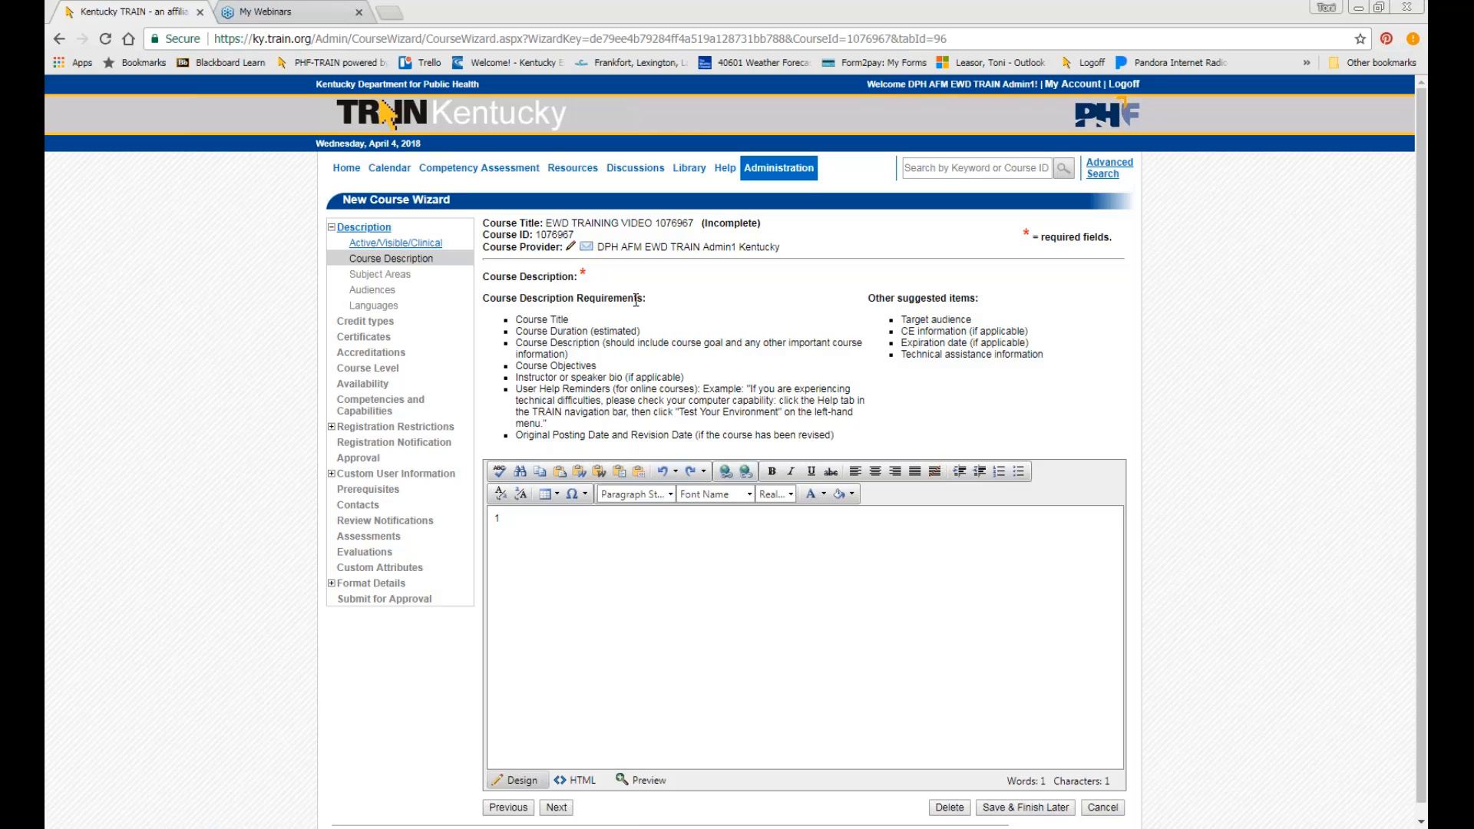
{"action": "left_click_drag", "start_coordinate": [515, 319], "coordinate": [833, 435]}
{"action": "key", "text": "ctrl+c"}
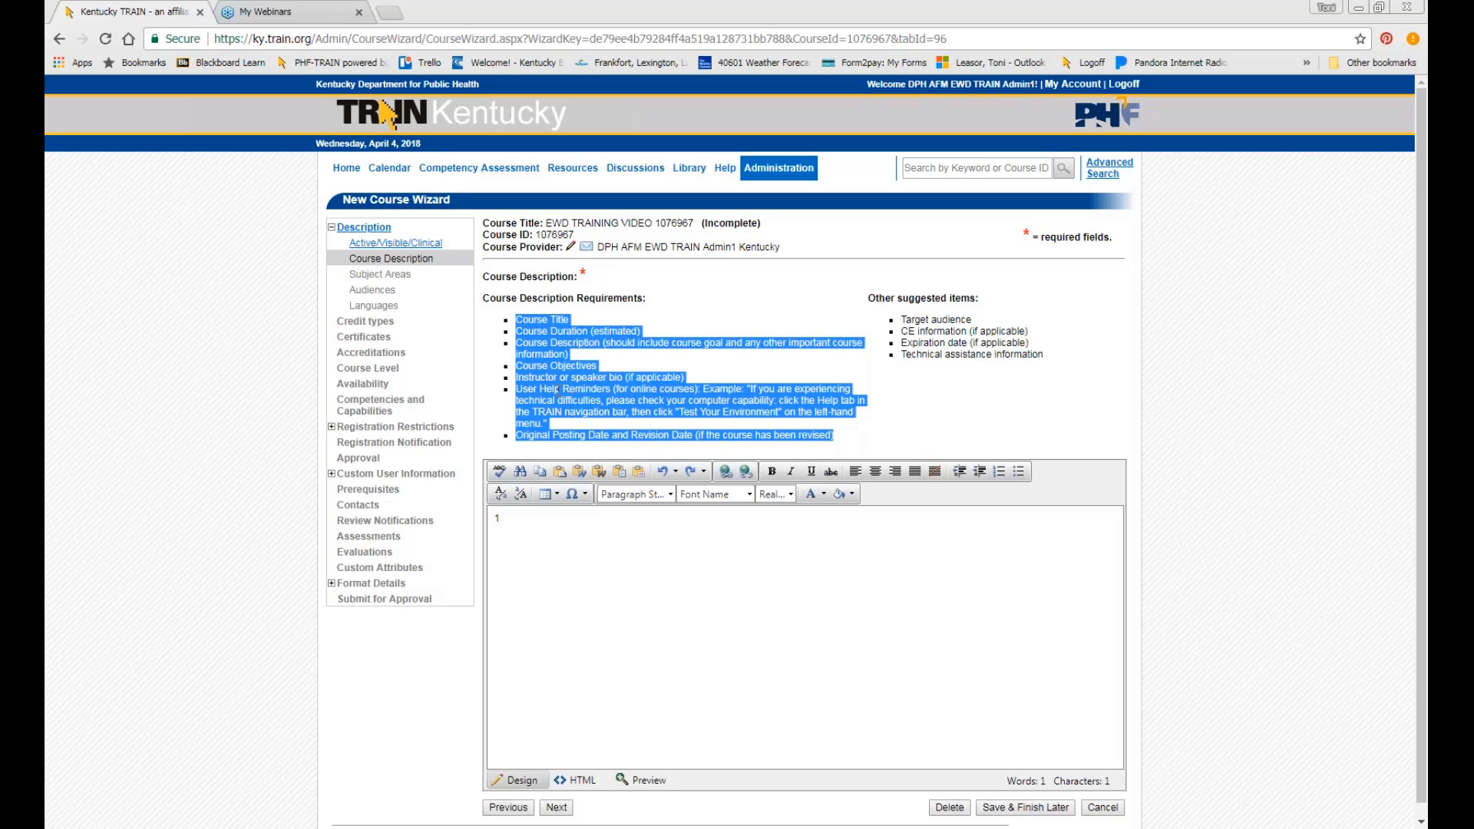
{"action": "left_click", "coordinate": [537, 518]}
{"action": "key", "text": "BackSpace"}
{"action": "right_click", "coordinate": [504, 517]}
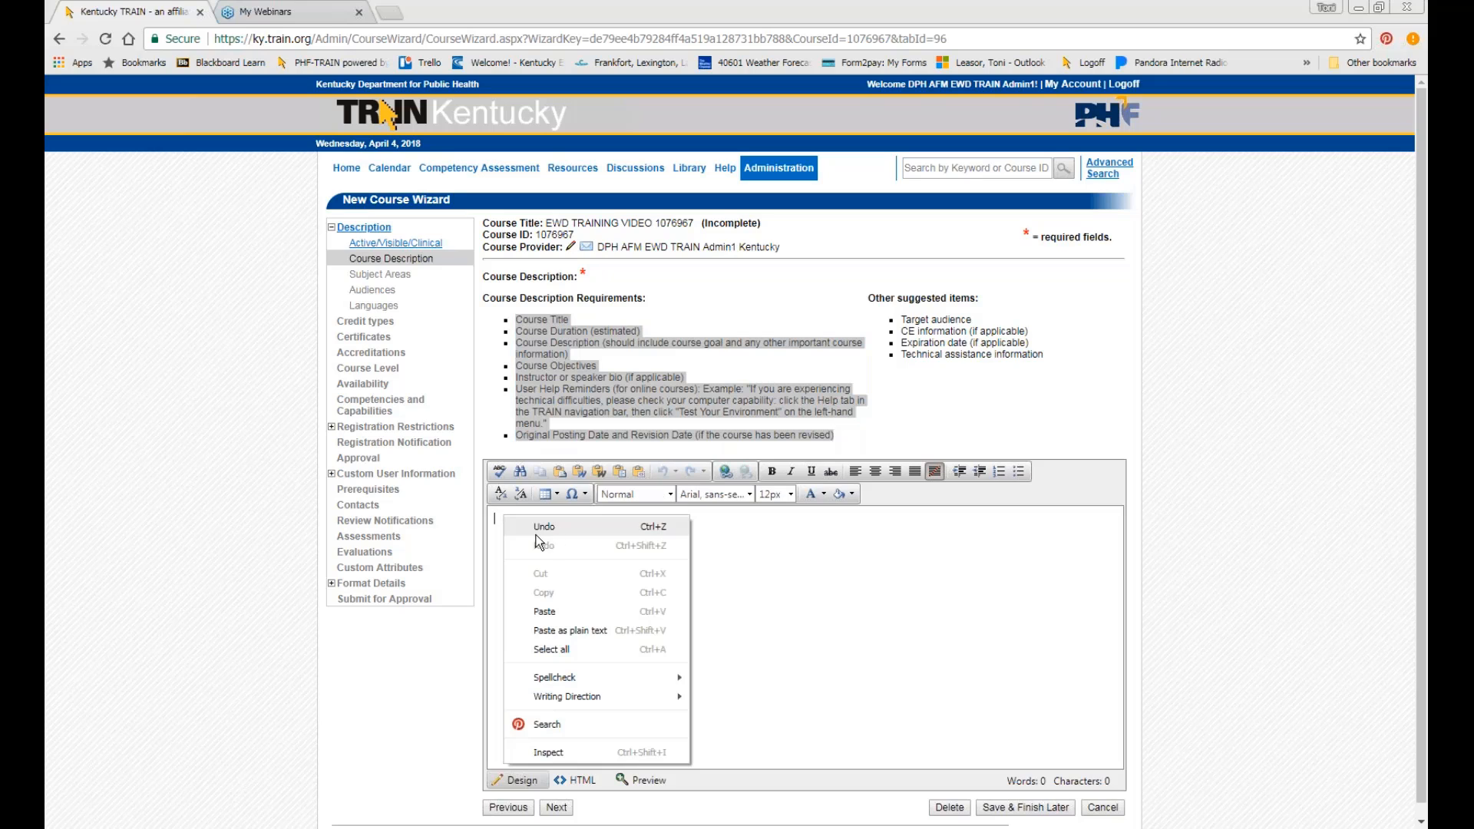
{"action": "left_click", "coordinate": [570, 631]}
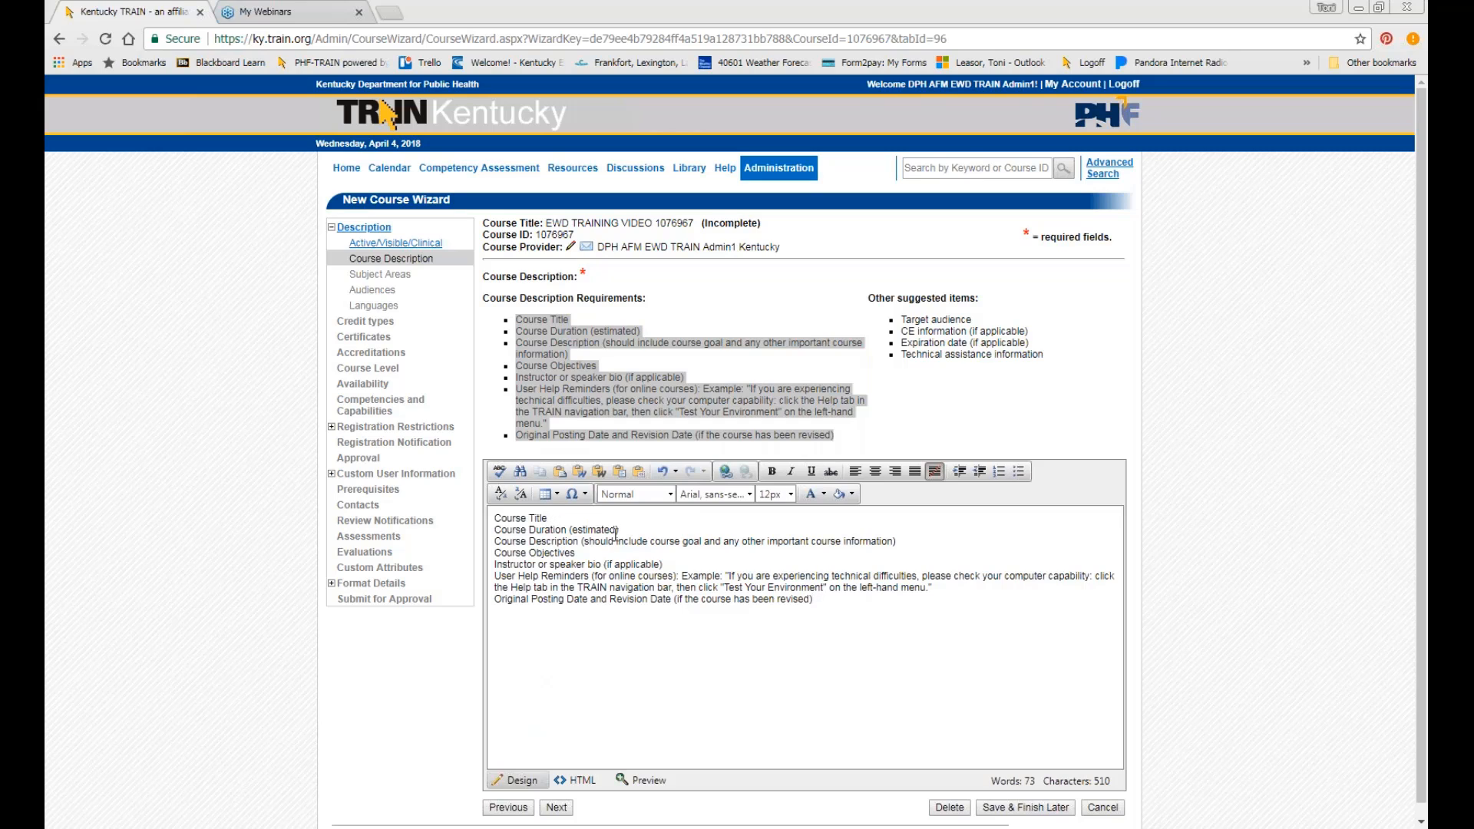
Complete the lines as Course Title: EWD TRAINING VIDEO and Course Duration: 60 mins.
{"action": "type", "text": ": EWD TRAINING VIDEO"}
{"action": "key", "text": "Return"}
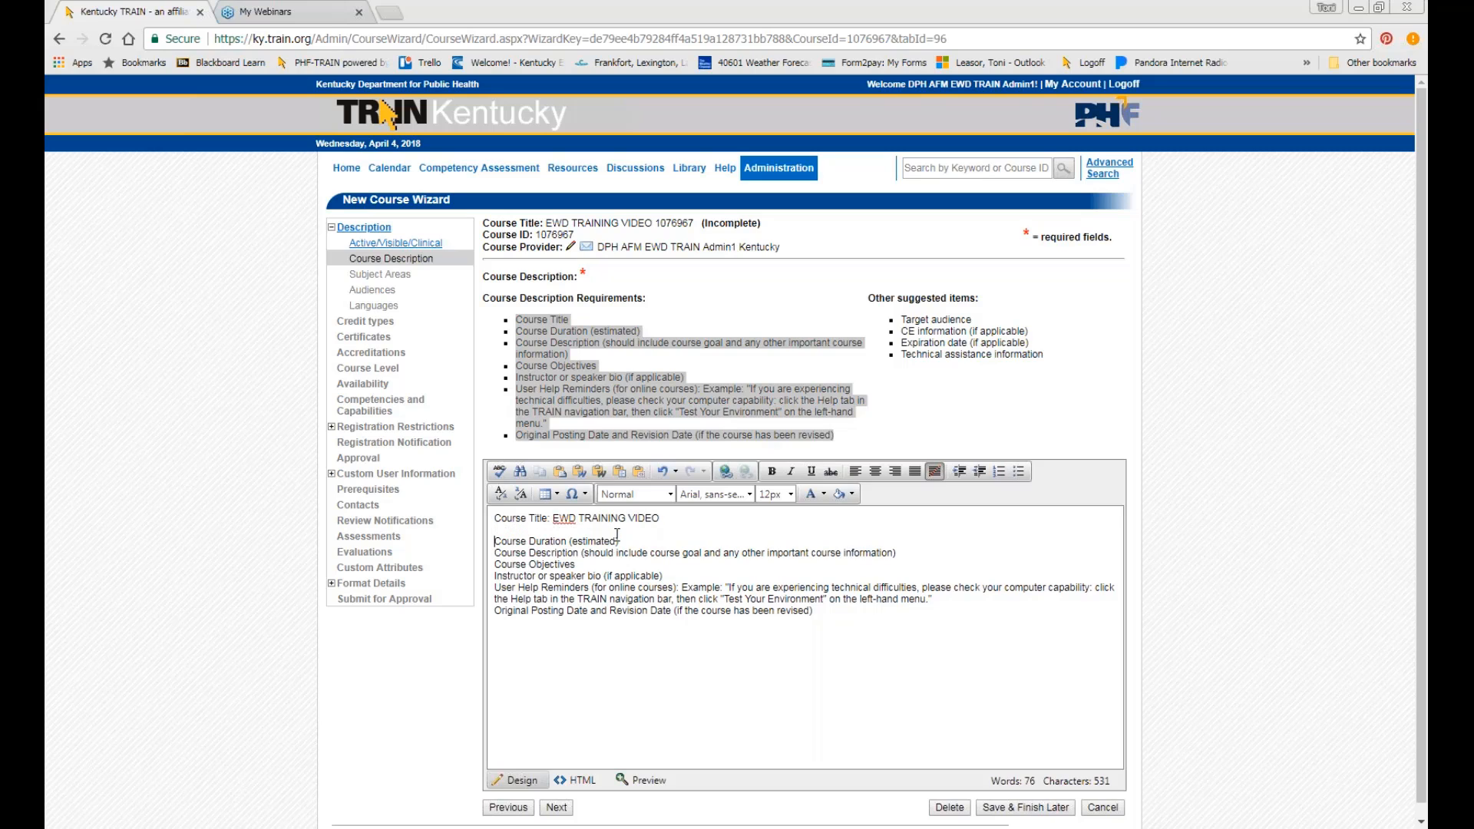
{"action": "left_click_drag", "start_coordinate": [568, 541], "coordinate": [619, 541]}
{"action": "type", "text": ":"}
{"action": "type", "text": "60 mins"}
{"action": "key", "text": "Return"}
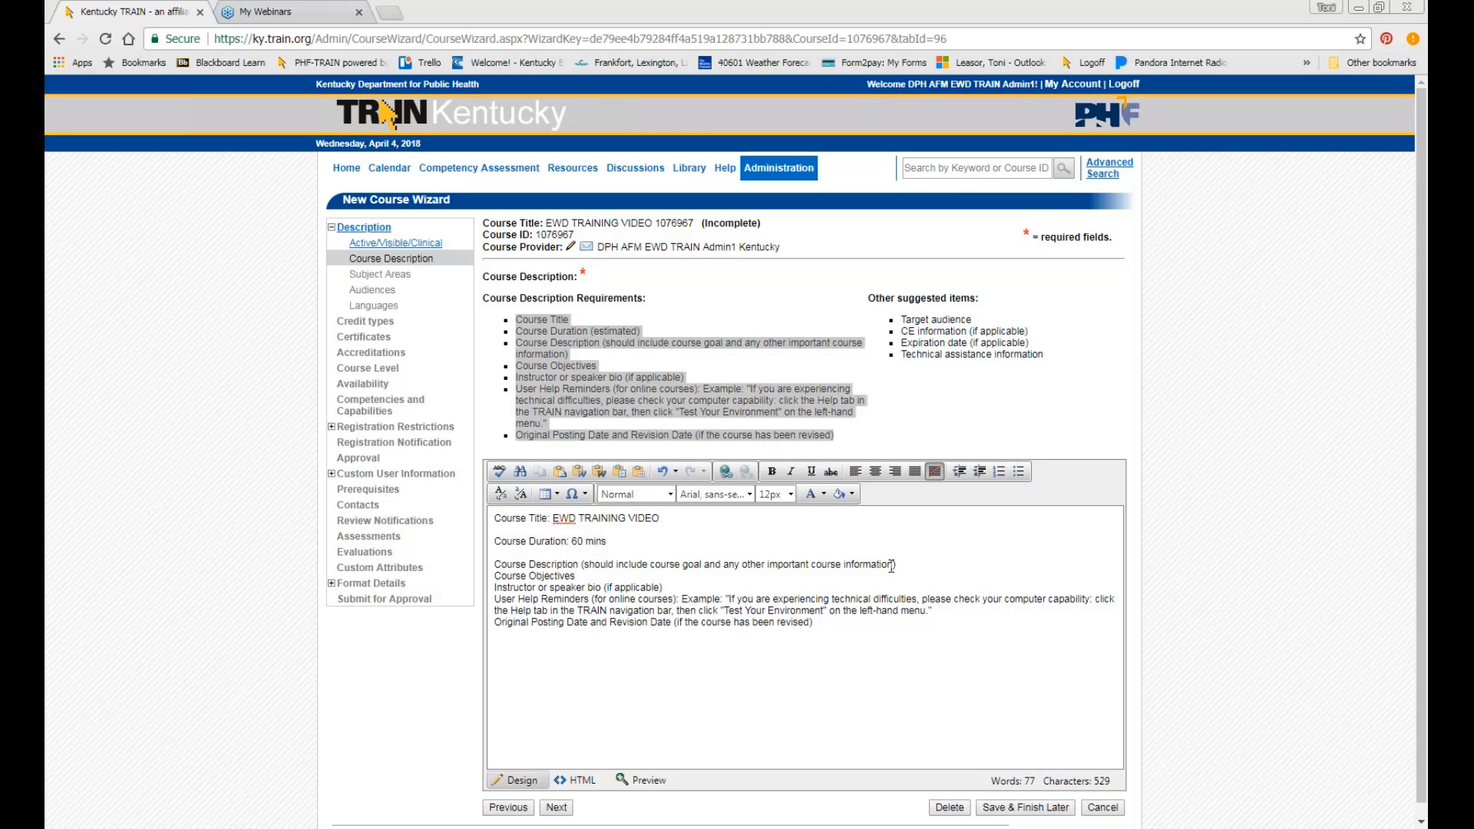
Make Course Description and Course Objectives colon headings, each followed by a blank line.
{"action": "left_click_drag", "start_coordinate": [896, 564], "coordinate": [578, 564]}
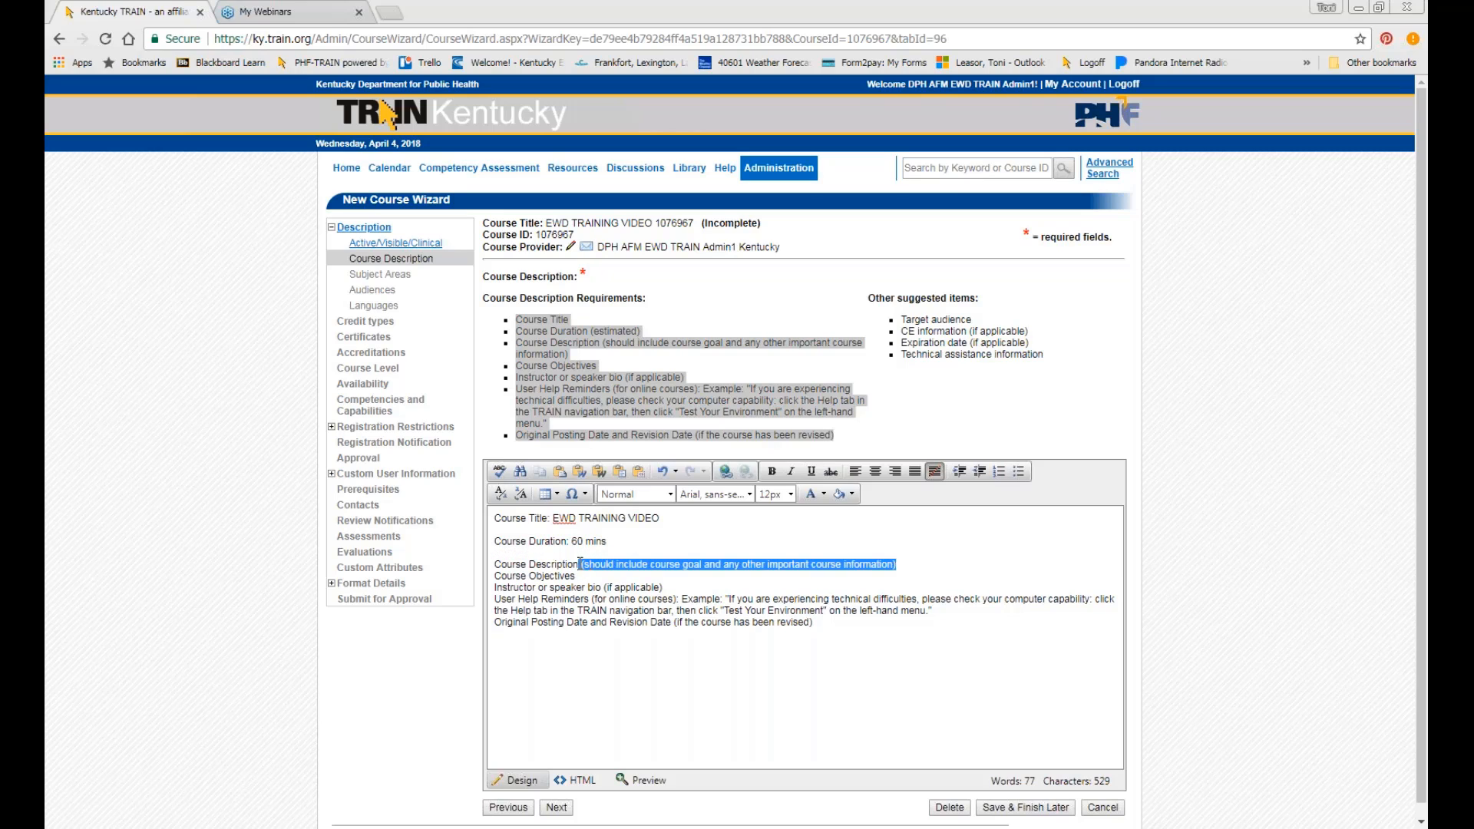
{"action": "key", "text": "BackSpace"}
{"action": "type", "text": ":"}
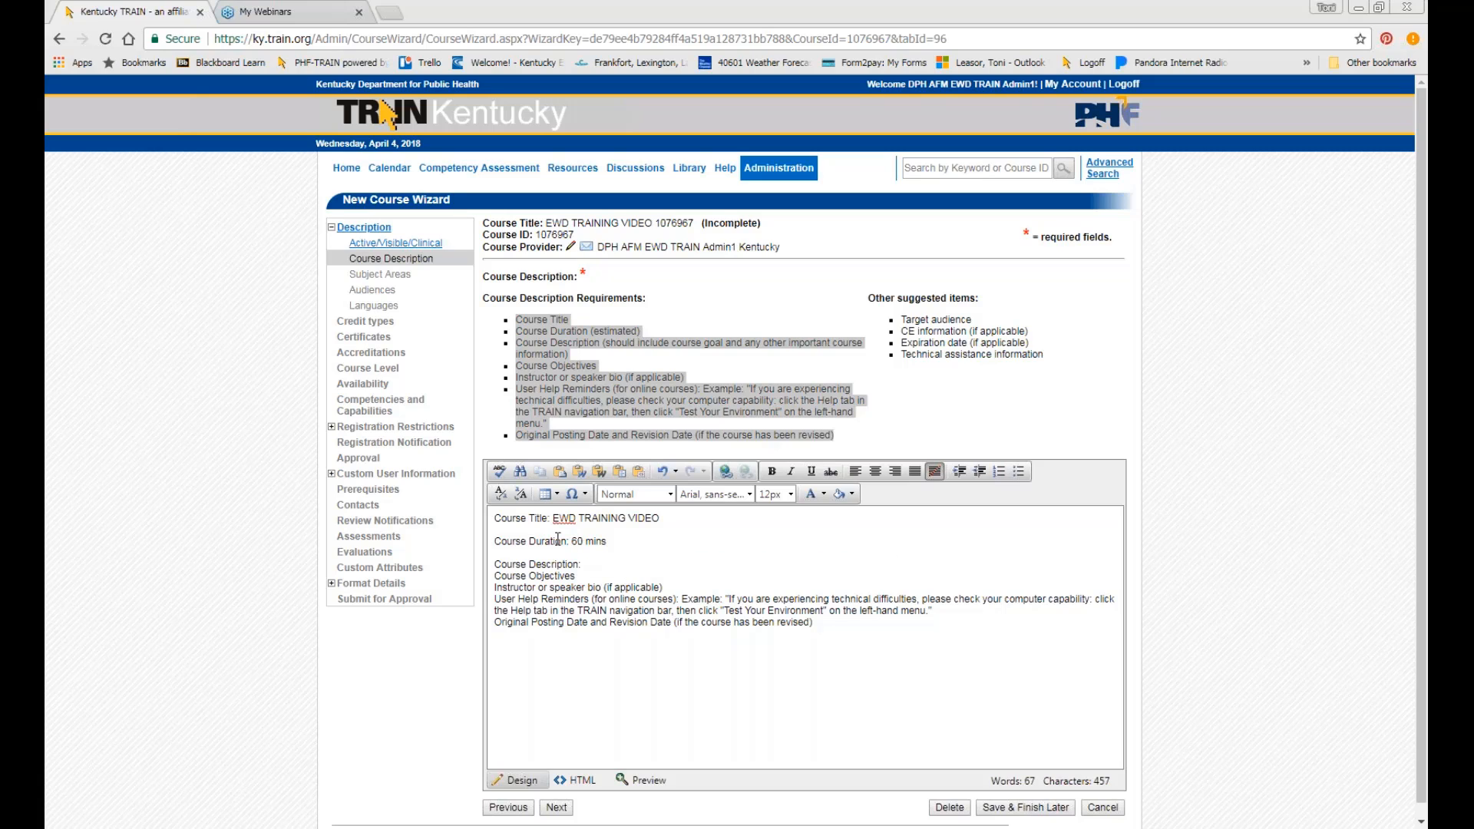
{"action": "key", "text": "Return"}
{"action": "left_click", "coordinate": [596, 589]}
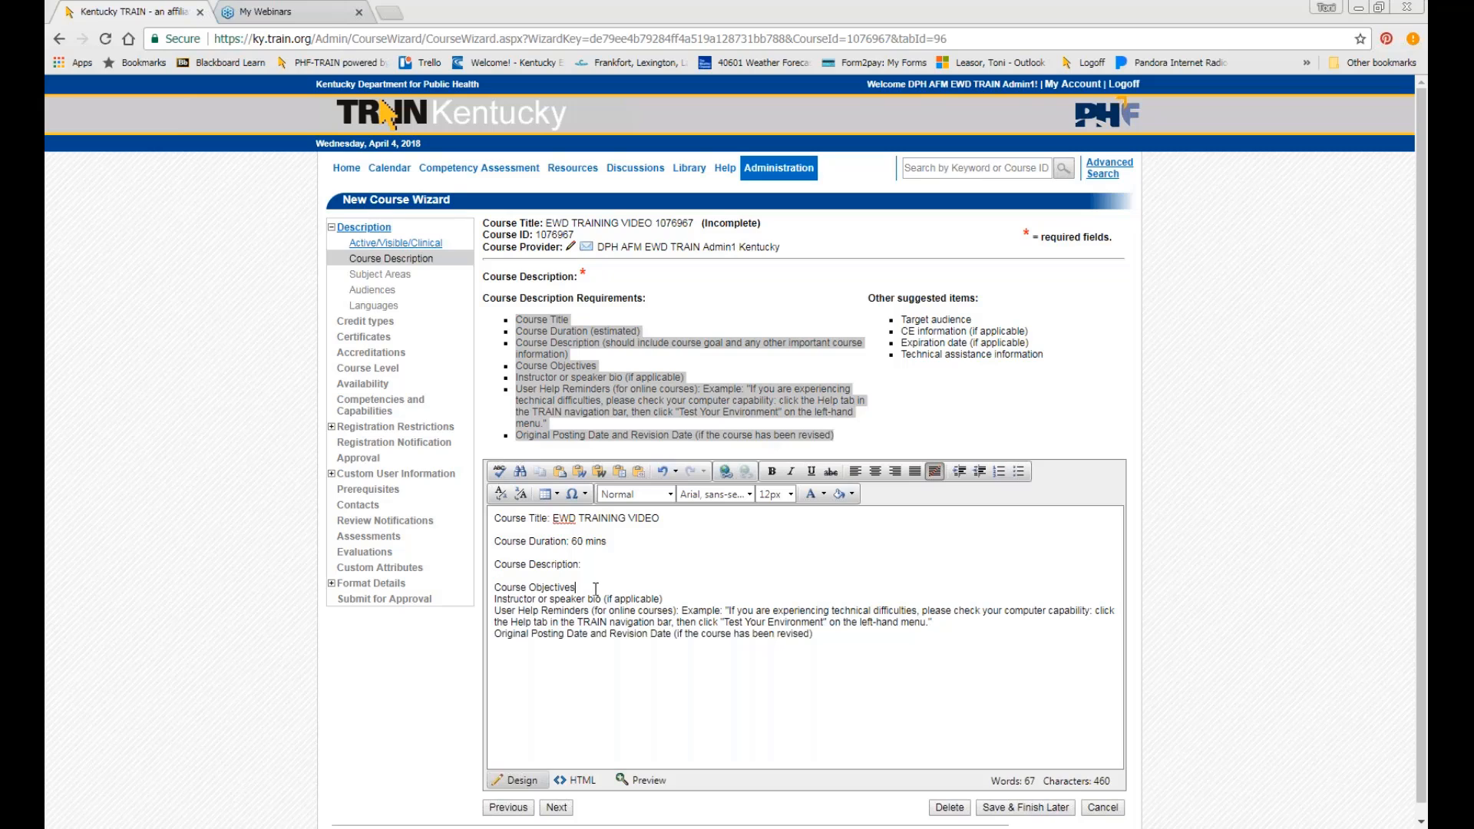
{"action": "type", "text": ":"}
{"action": "key", "text": "Return"}
{"action": "left_click", "coordinate": [599, 577]}
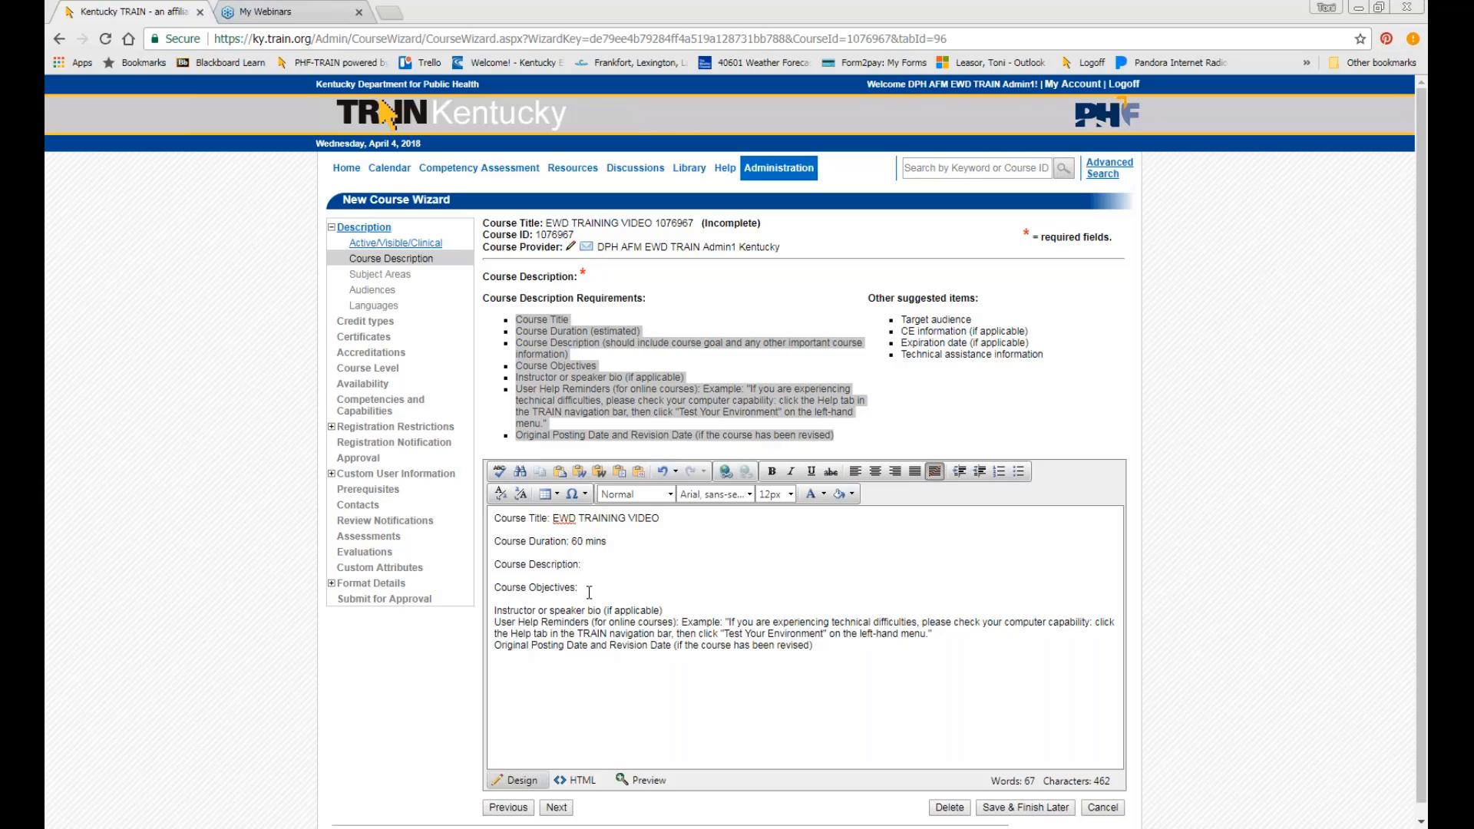
Delete the speaker bio and User Help Reminders lines; fill Original Posting Date with 4/4/18 and initials.
{"action": "left_click", "coordinate": [665, 611]}
{"action": "left_click_drag", "start_coordinate": [665, 611], "coordinate": [475, 614]}
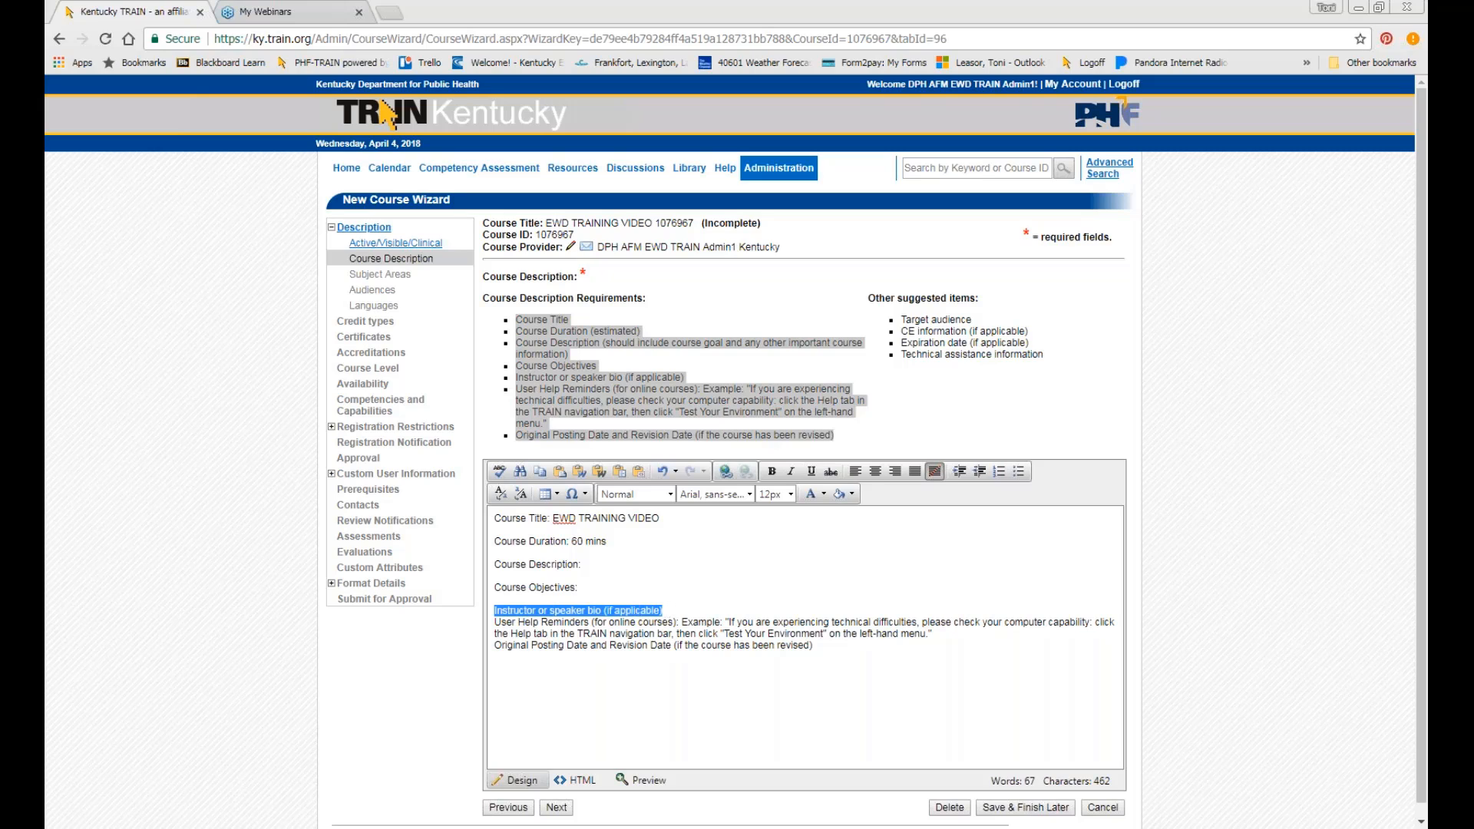
{"action": "key", "text": "BackSpace"}
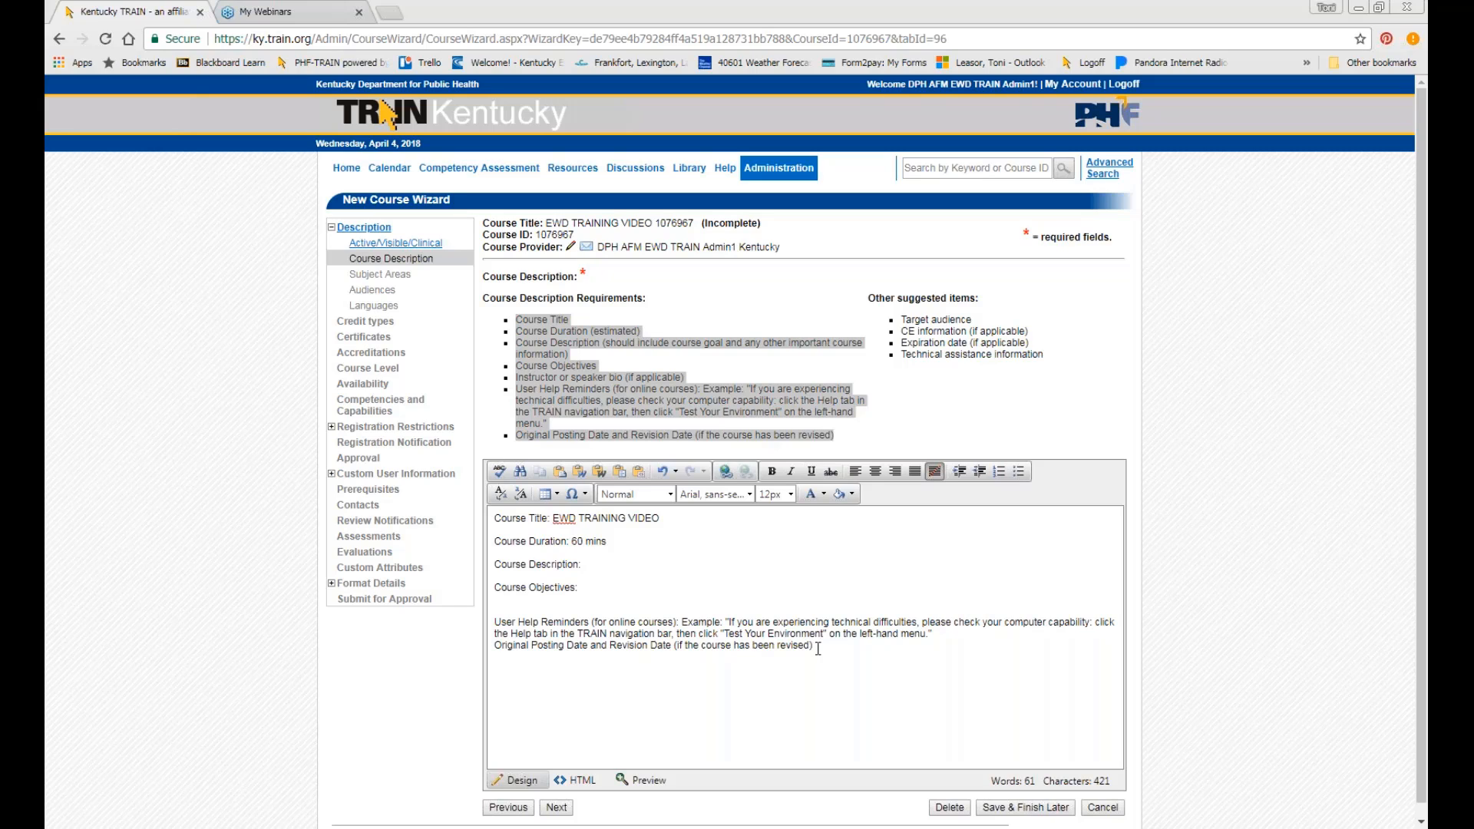
{"action": "left_click_drag", "start_coordinate": [856, 634], "coordinate": [816, 645]}
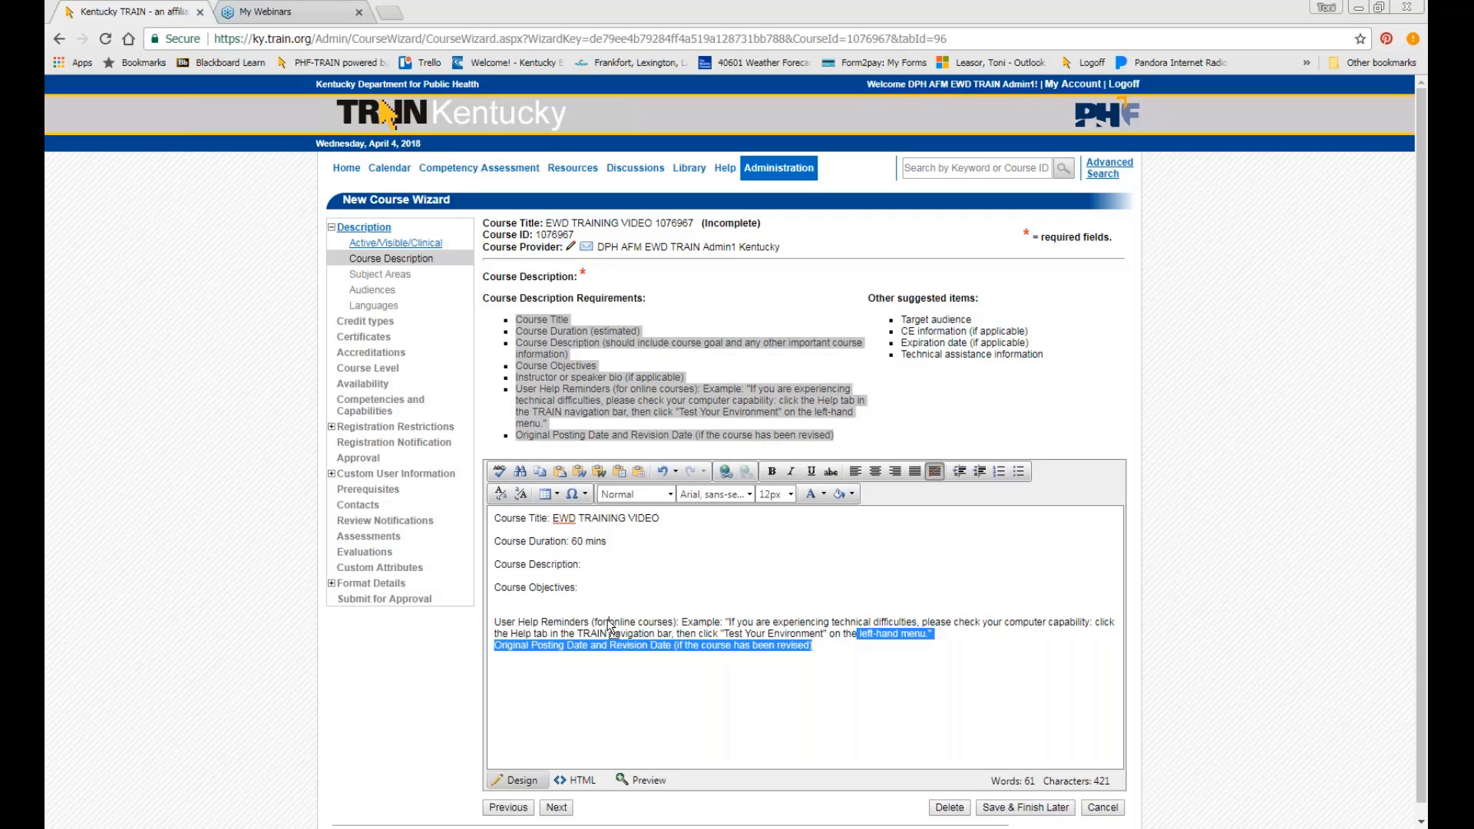
{"action": "left_click", "coordinate": [934, 634]}
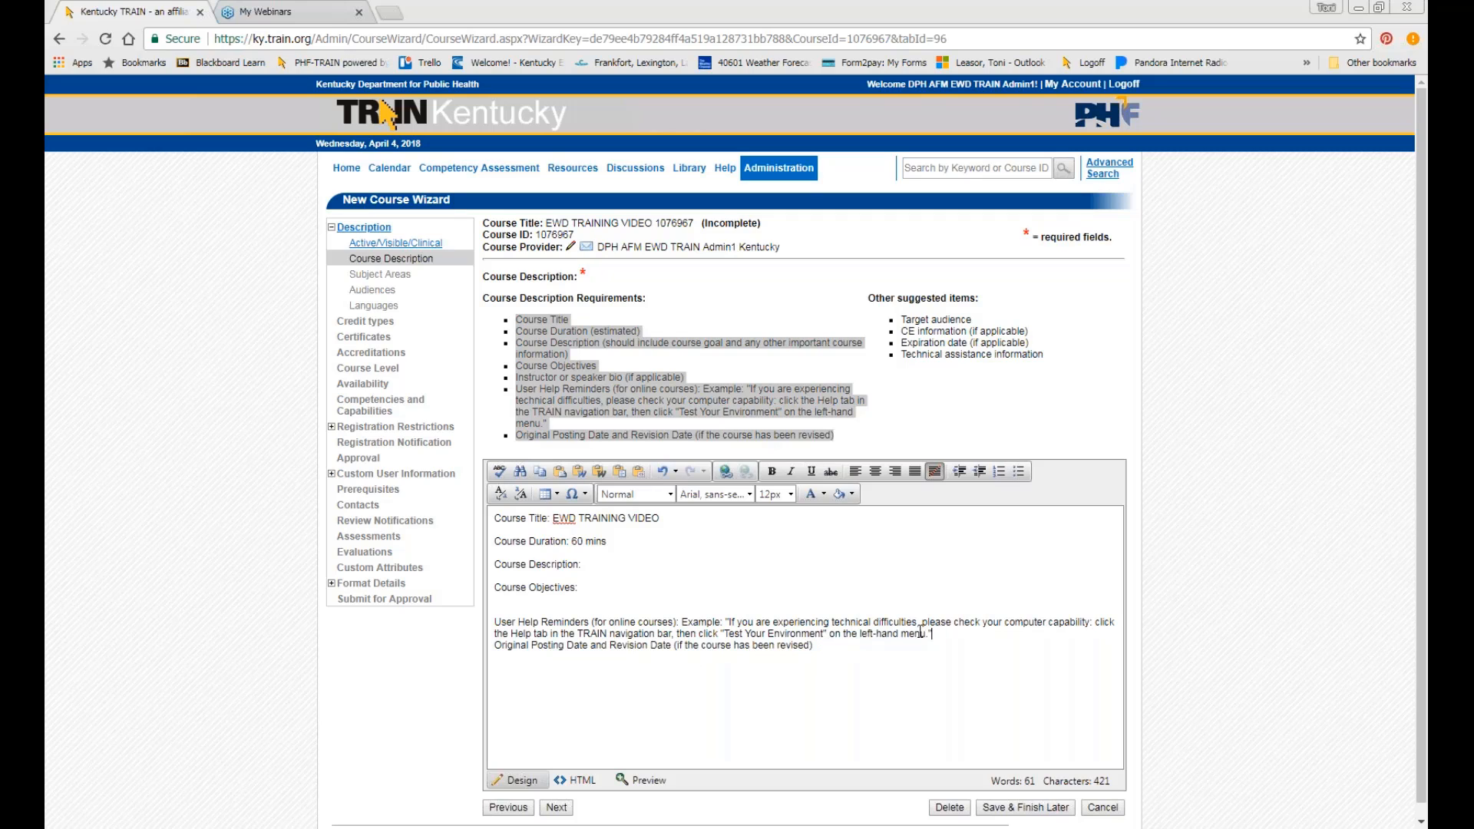
{"action": "left_click", "coordinate": [493, 623], "text": "shift"}
{"action": "key", "text": "BackSpace"}
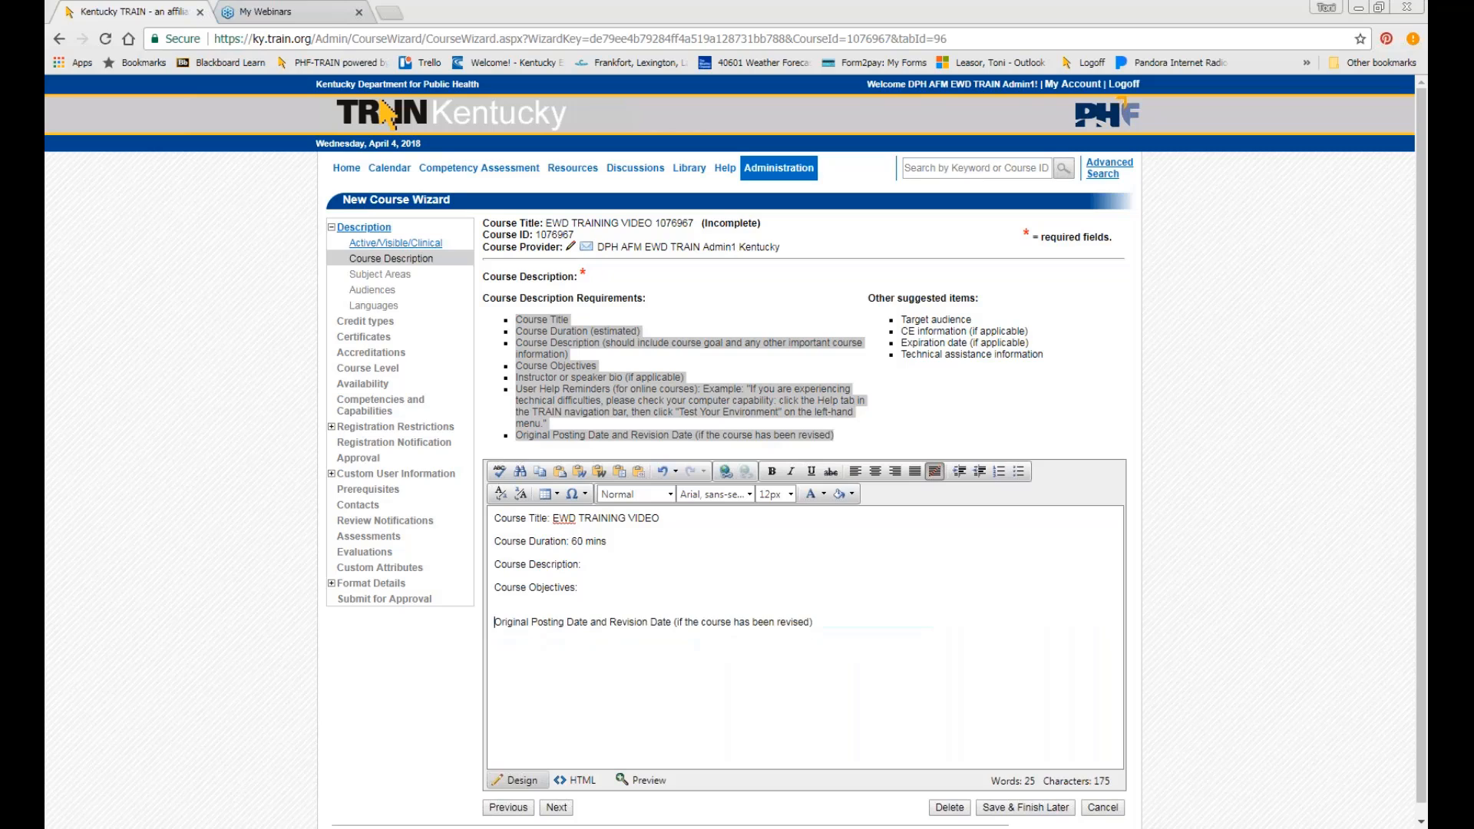
{"action": "left_click", "coordinate": [829, 627]}
{"action": "type", "text": ": 4/4/18 TL"}
{"action": "key", "text": "Delete"}
{"action": "left_click_drag", "start_coordinate": [671, 525], "coordinate": [689, 537]}
{"action": "left_click", "coordinate": [771, 583]}
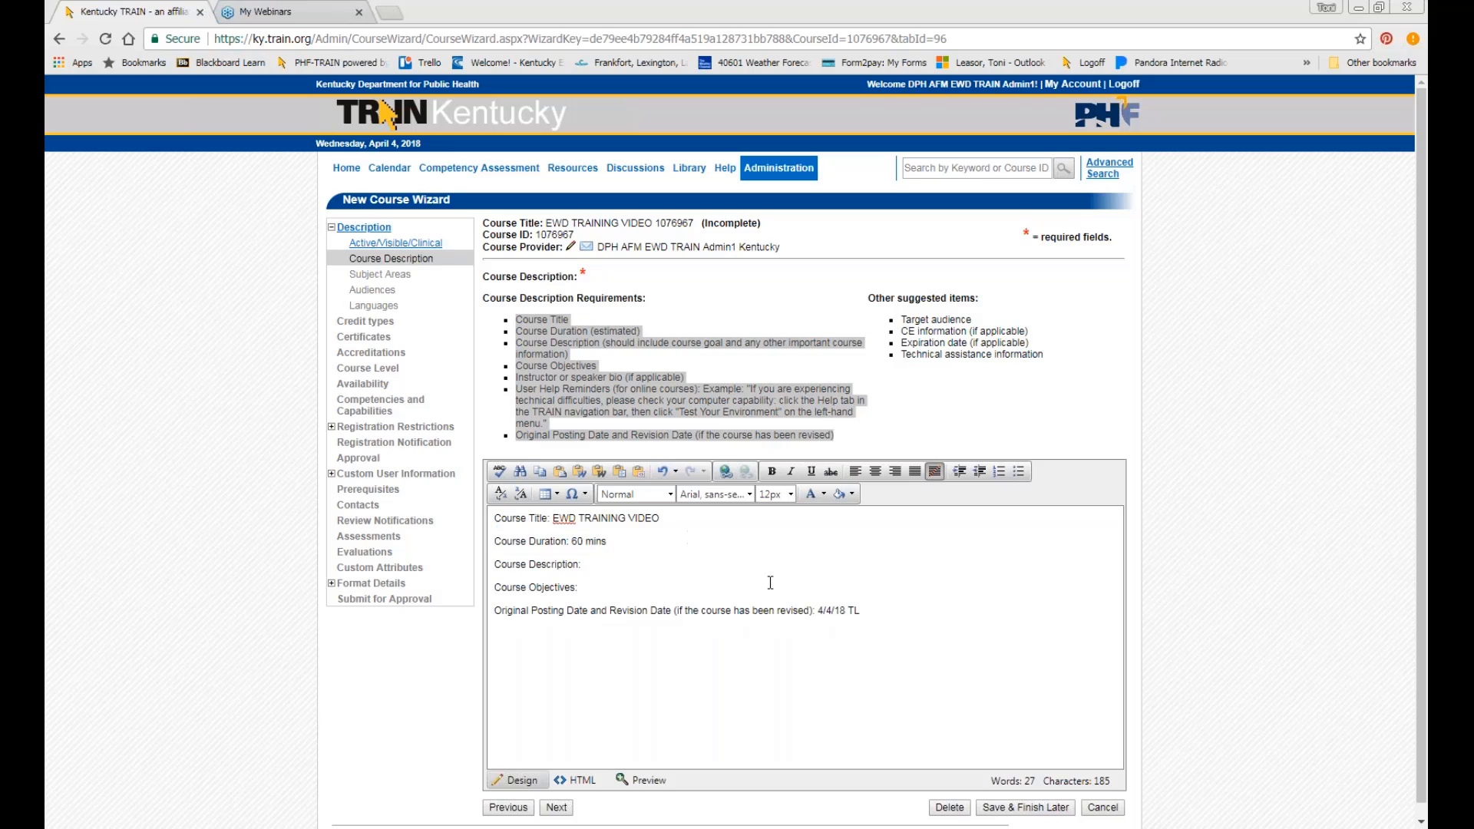
Copy the full course outline from the Word document and return to the TRAIN wizard.
{"action": "key", "text": "alt+Tab"}
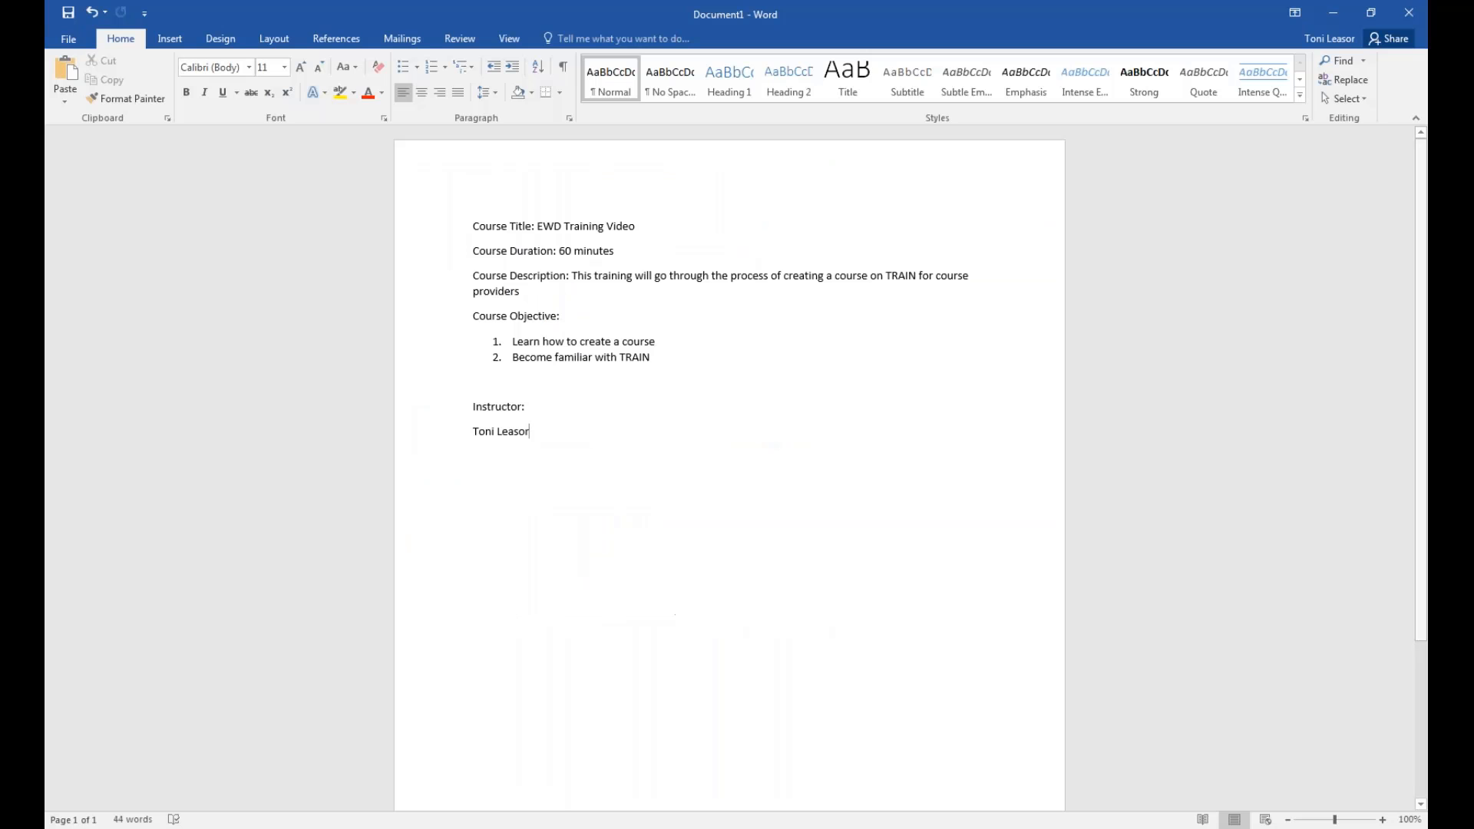
{"action": "left_click_drag", "start_coordinate": [546, 442], "coordinate": [431, 223]}
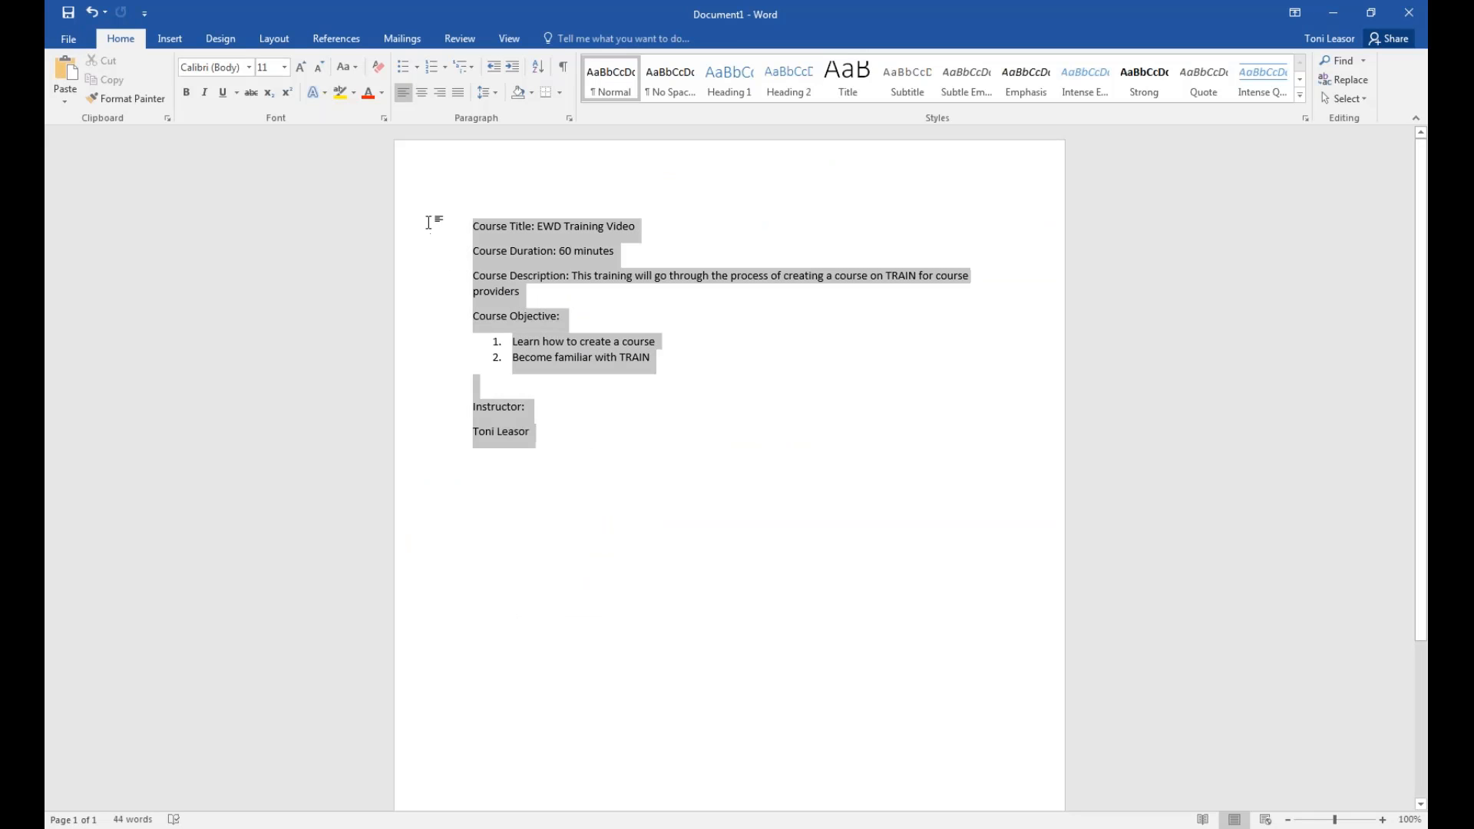
{"action": "left_click", "coordinate": [616, 306]}
{"action": "key", "text": "alt+Tab"}
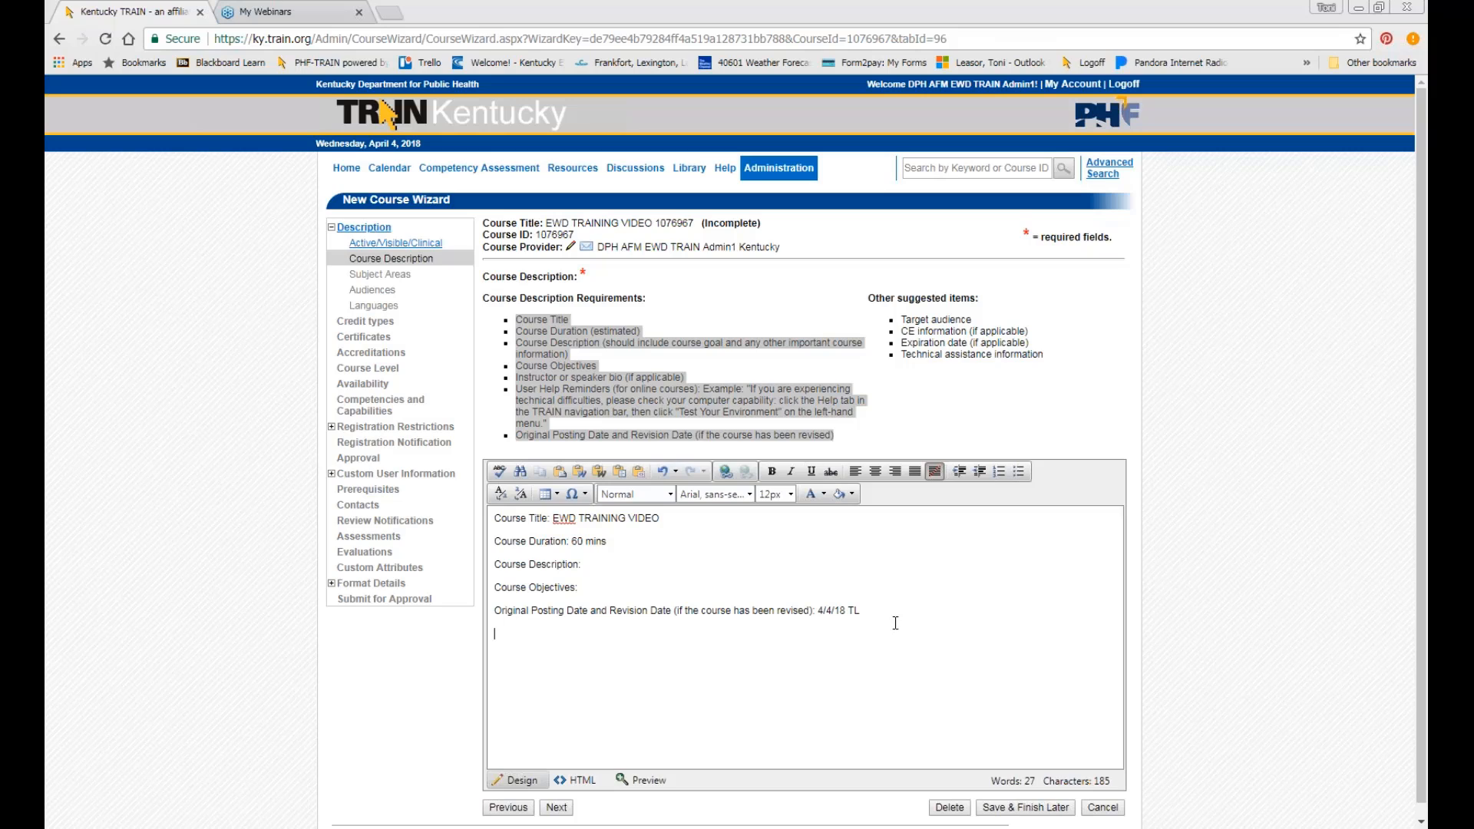
{"action": "right_click", "coordinate": [549, 638]}
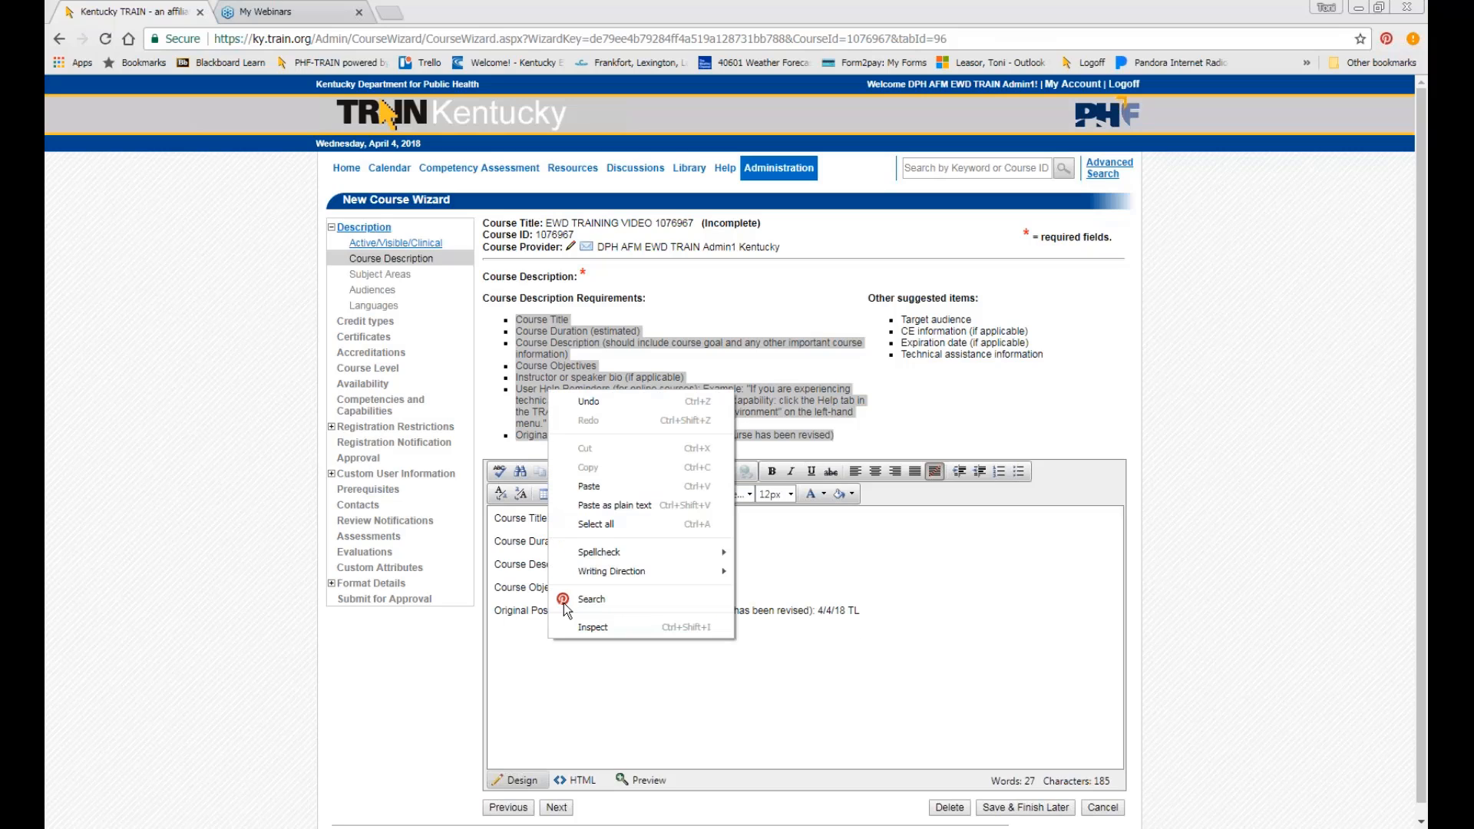
{"action": "left_click", "coordinate": [595, 505]}
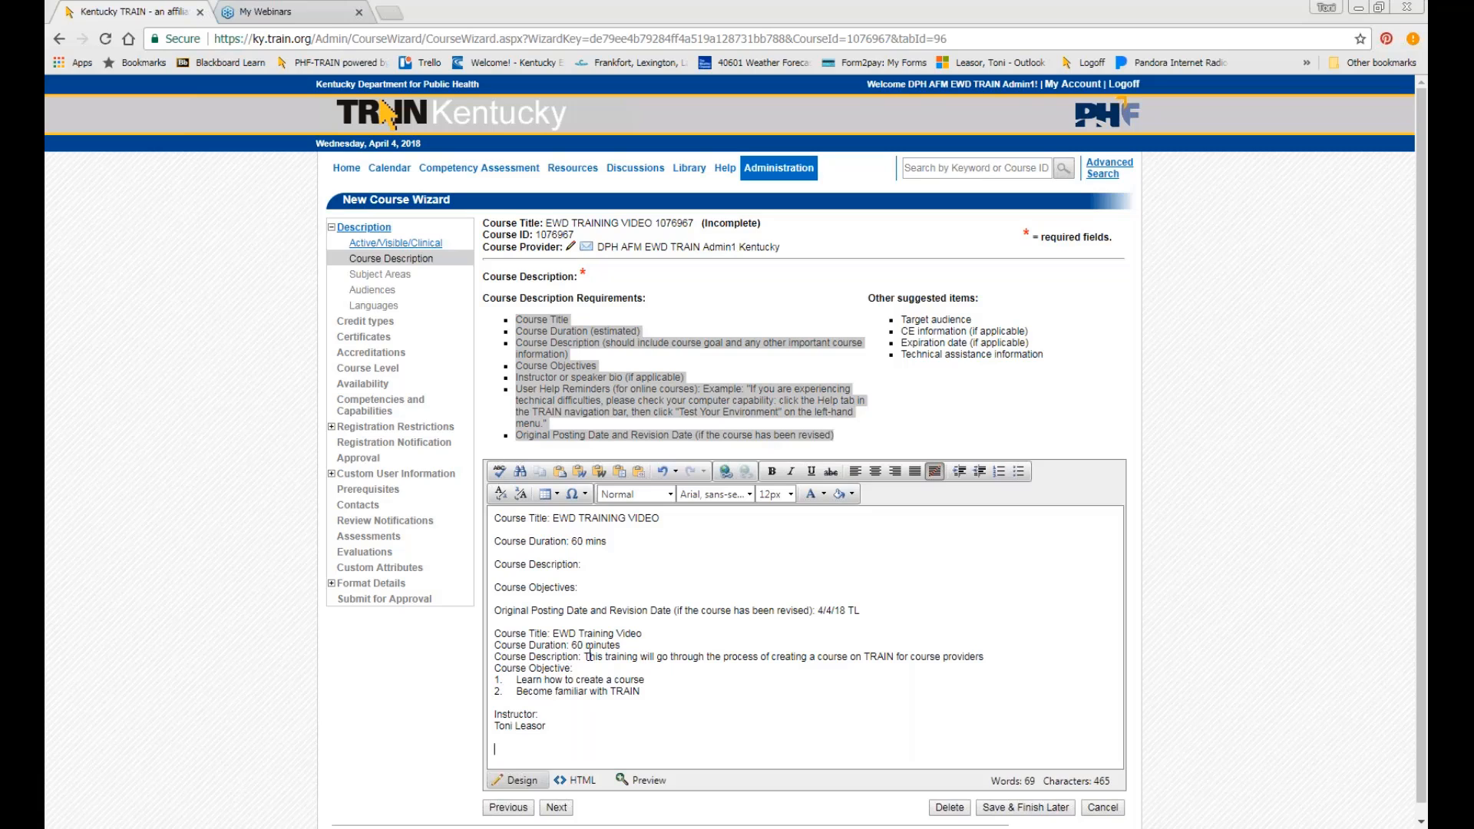
{"action": "left_click_drag", "start_coordinate": [599, 729], "coordinate": [468, 638]}
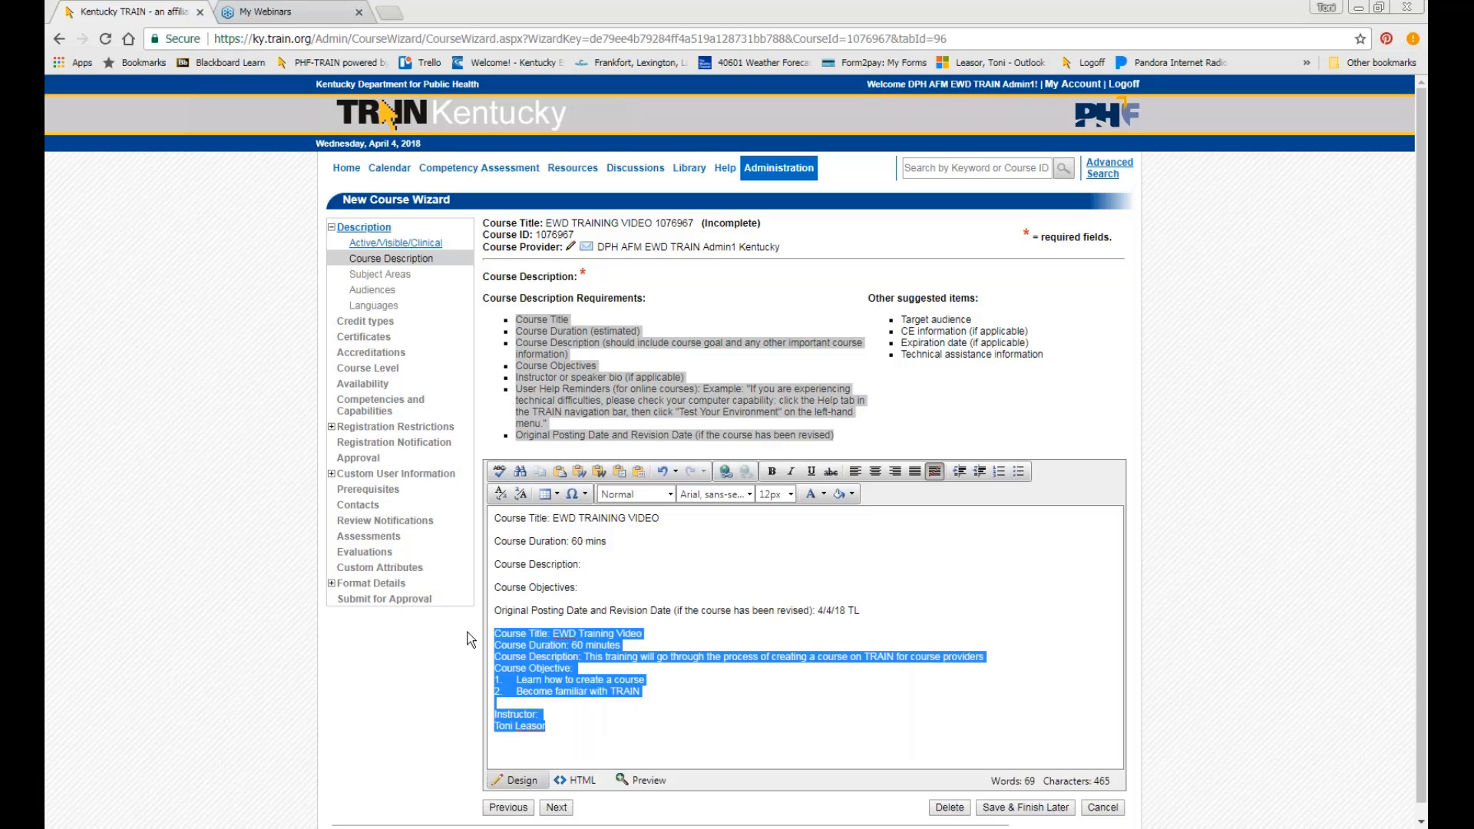
{"action": "key", "text": "Delete"}
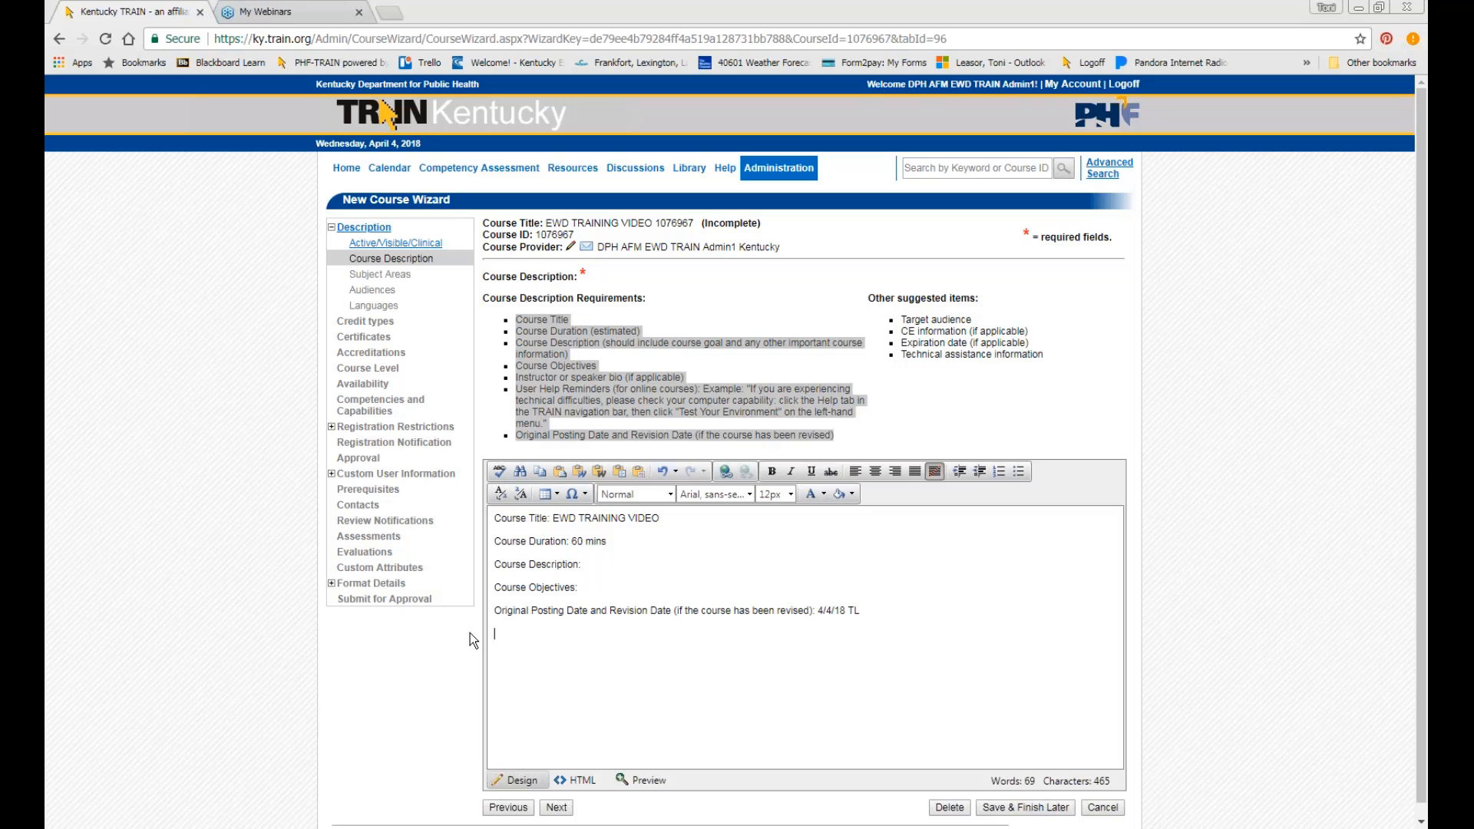
Type 'Planning Committee: include RN' as the last description line and start a new line below it.
{"action": "type", "text": "Planning Committee:"}
{"action": "type", "text": "include RN"}
{"action": "key", "text": "Return"}
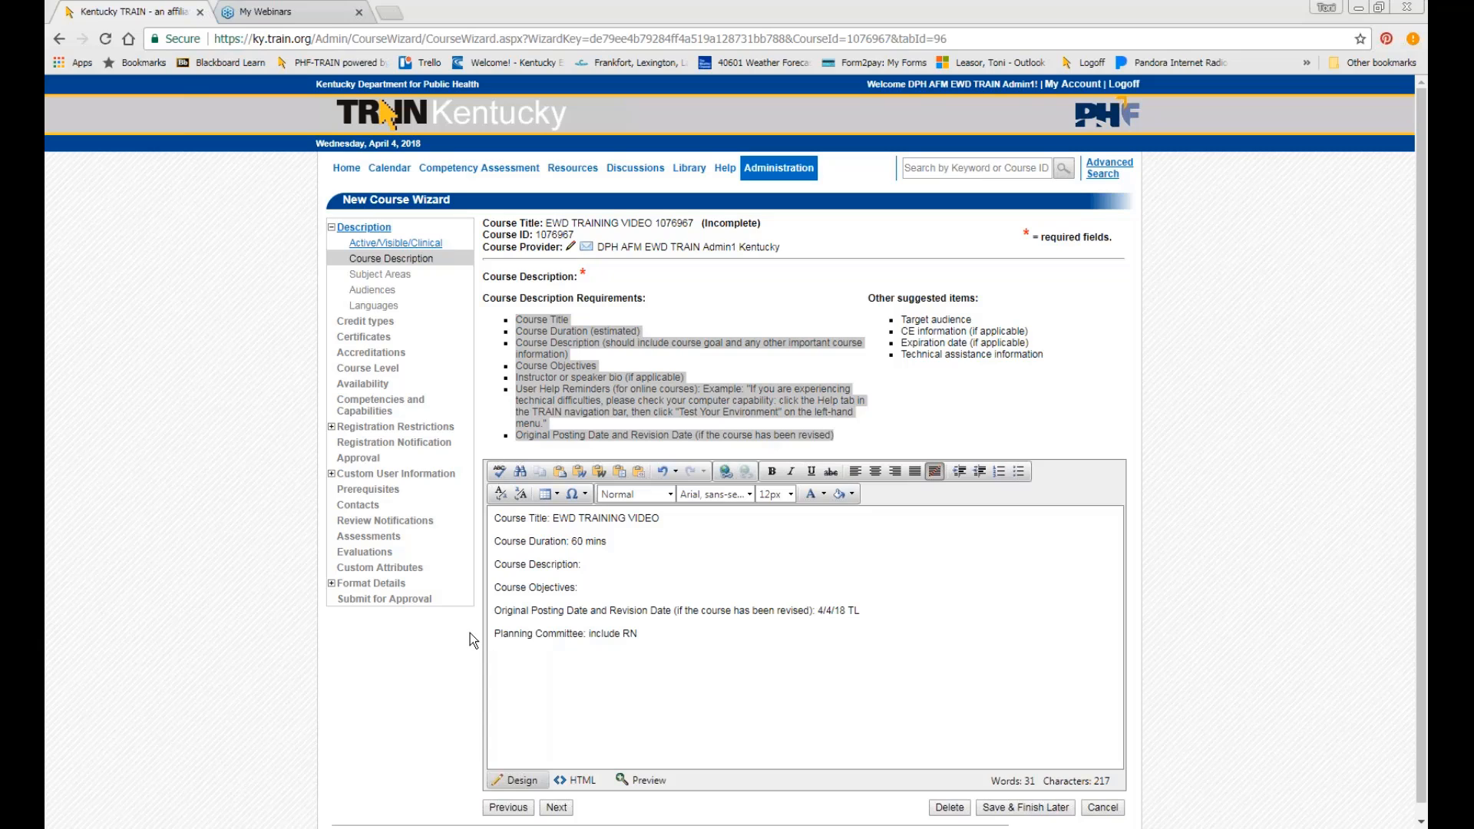
Make the Course Title line red (#c00000) and 16px in size.
{"action": "left_click", "coordinate": [662, 680]}
{"action": "scroll", "coordinate": [658, 683], "scroll_direction": "down", "scroll_amount": 1}
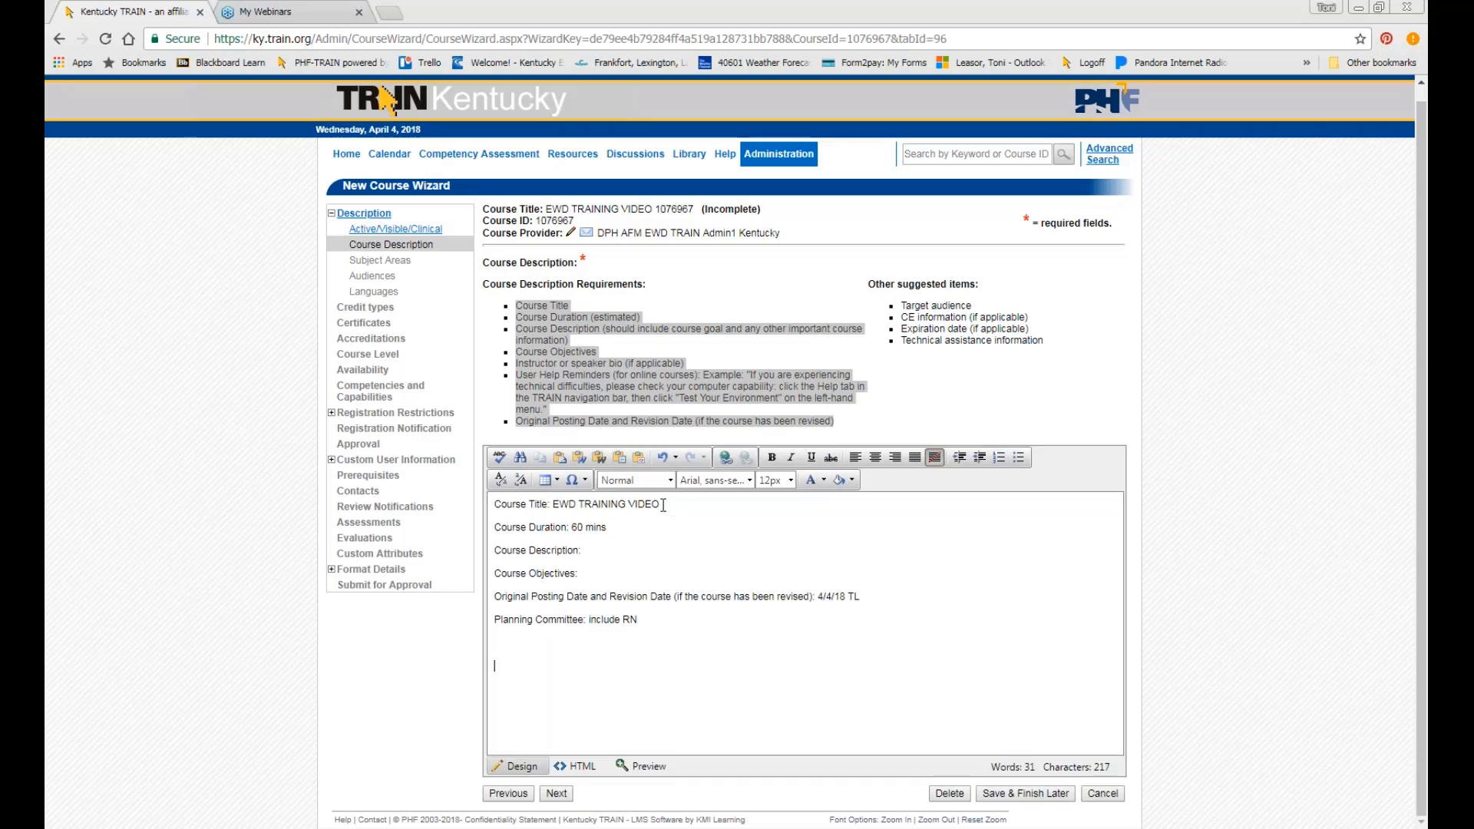
{"action": "left_click_drag", "start_coordinate": [663, 505], "coordinate": [496, 490]}
{"action": "left_click", "coordinate": [596, 517]}
{"action": "left_click_drag", "start_coordinate": [686, 512], "coordinate": [495, 507]}
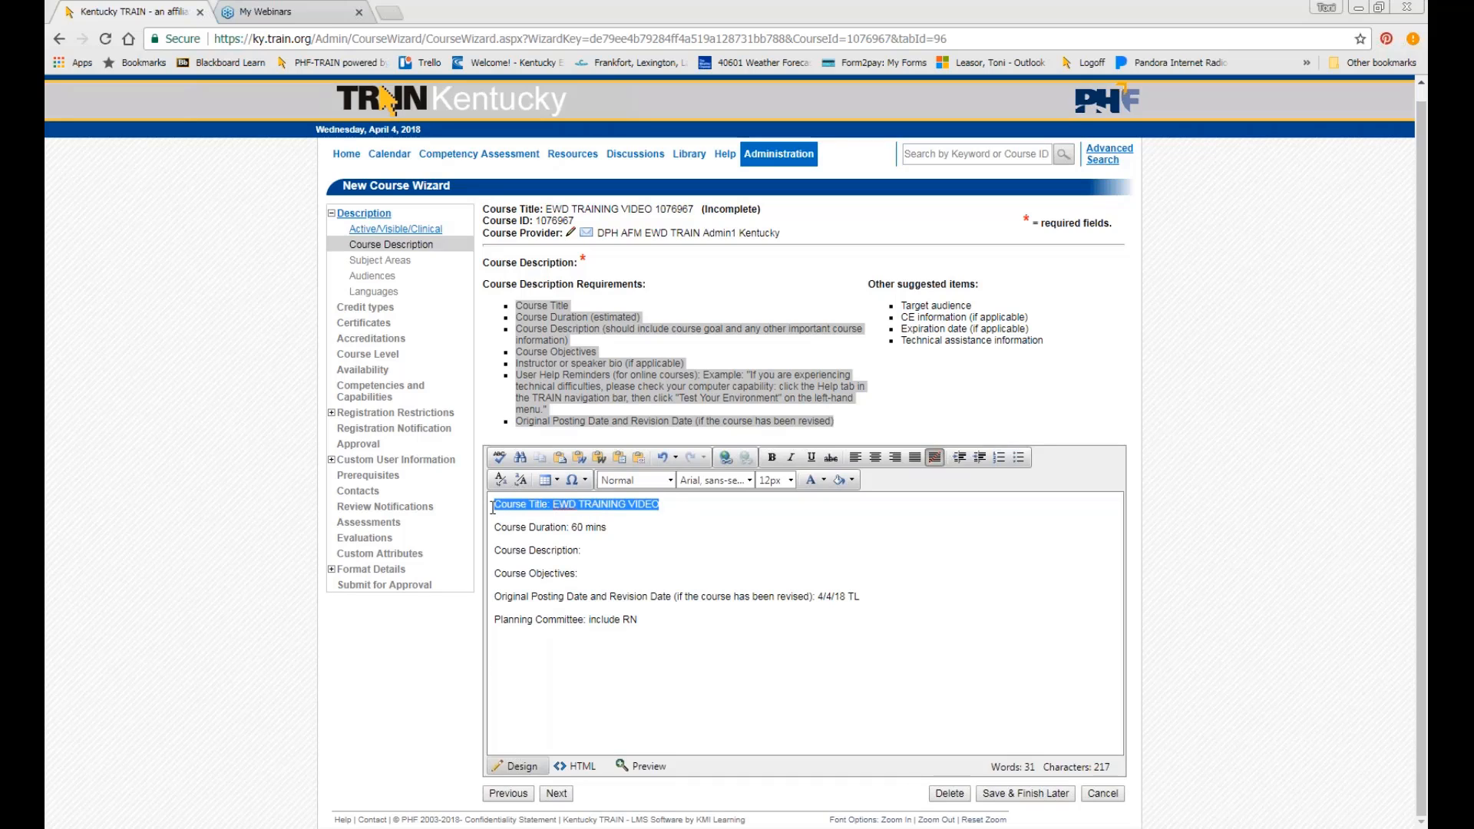
{"action": "left_click", "coordinate": [824, 480]}
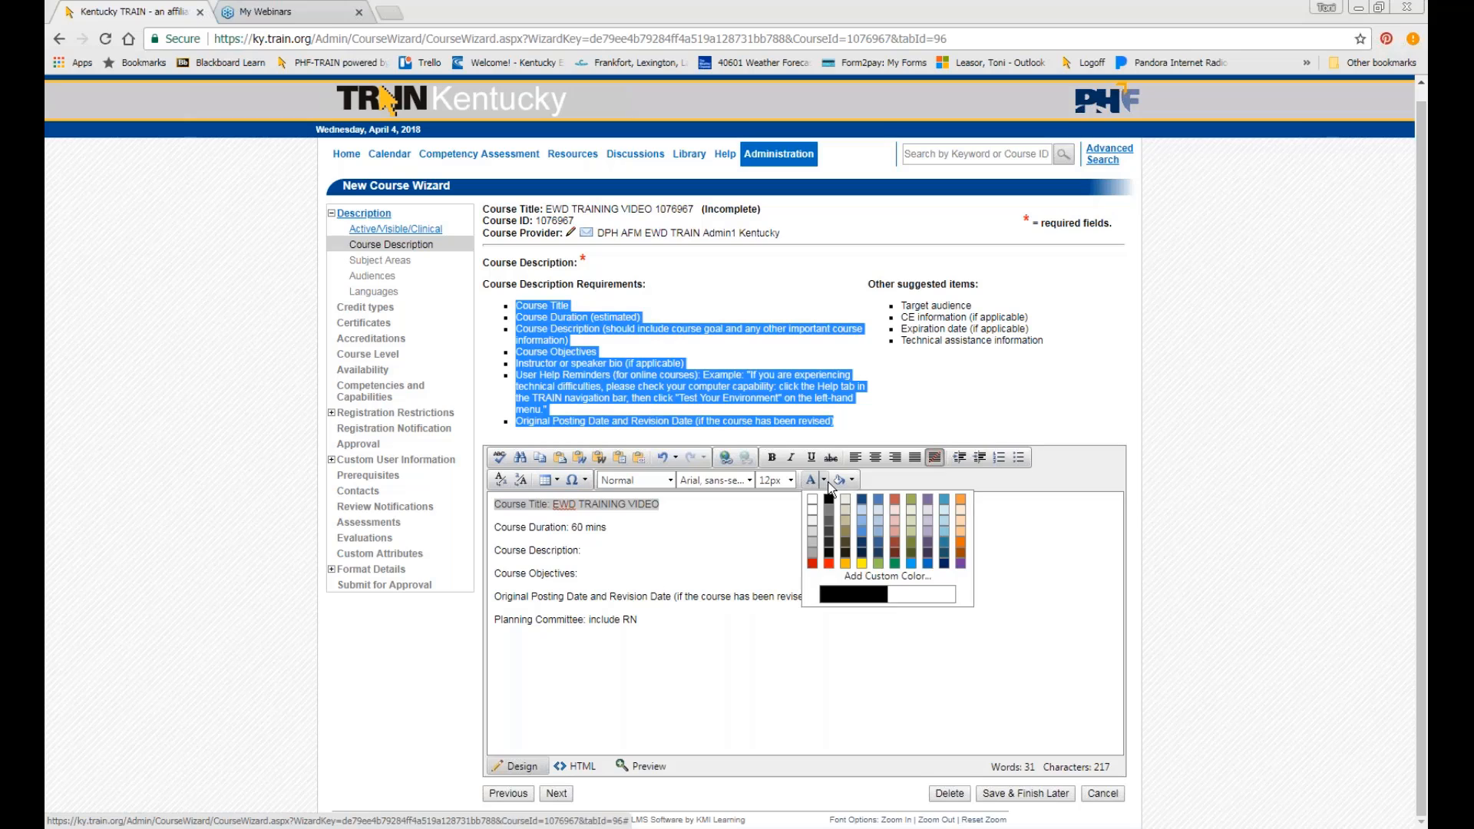
{"action": "left_click", "coordinate": [811, 564]}
{"action": "left_click", "coordinate": [783, 482]}
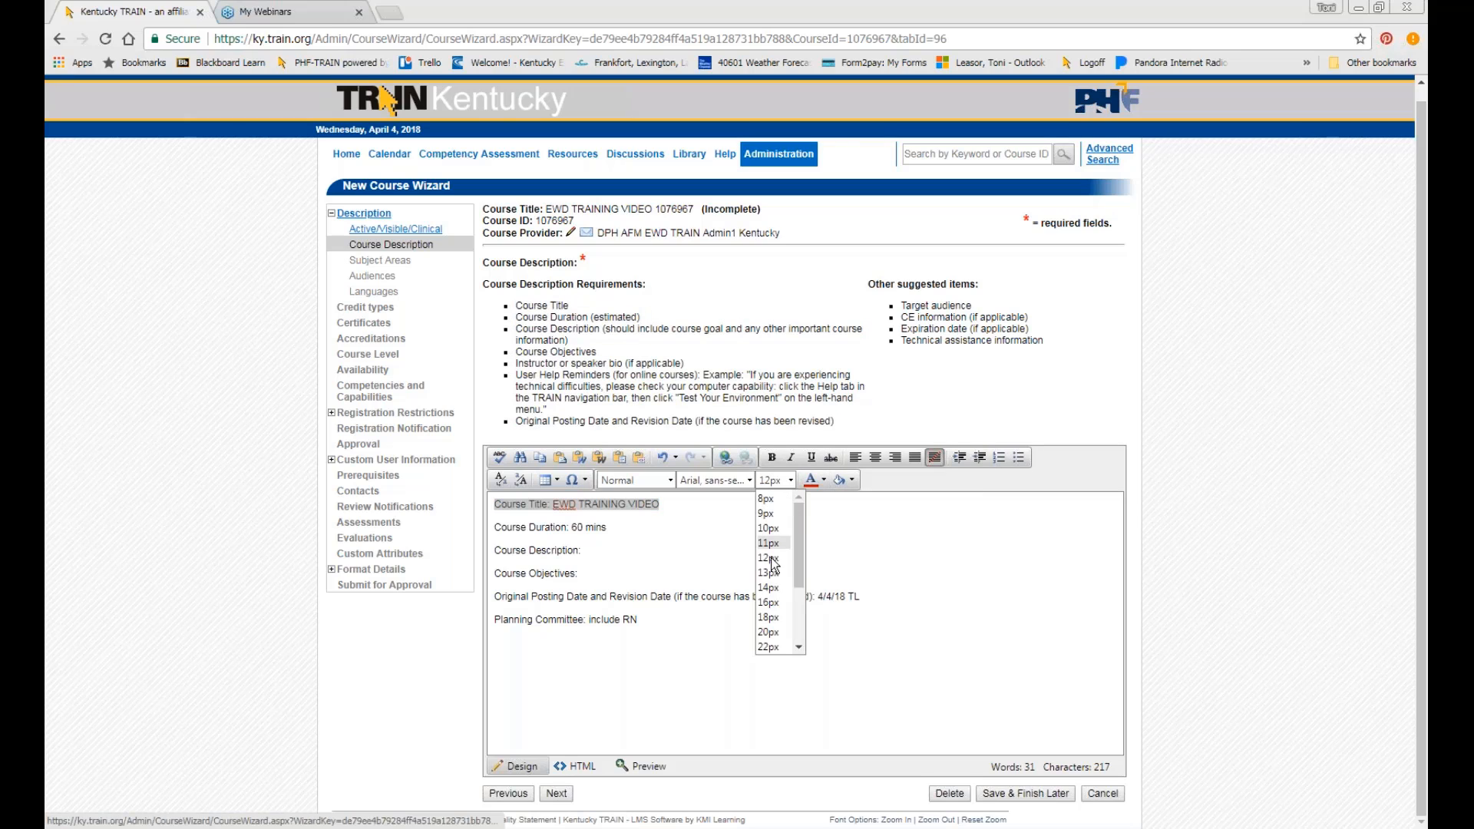
{"action": "left_click", "coordinate": [770, 606]}
Center-align the description text.
{"action": "left_click", "coordinate": [723, 554]}
{"action": "triple_click", "coordinate": [727, 511]}
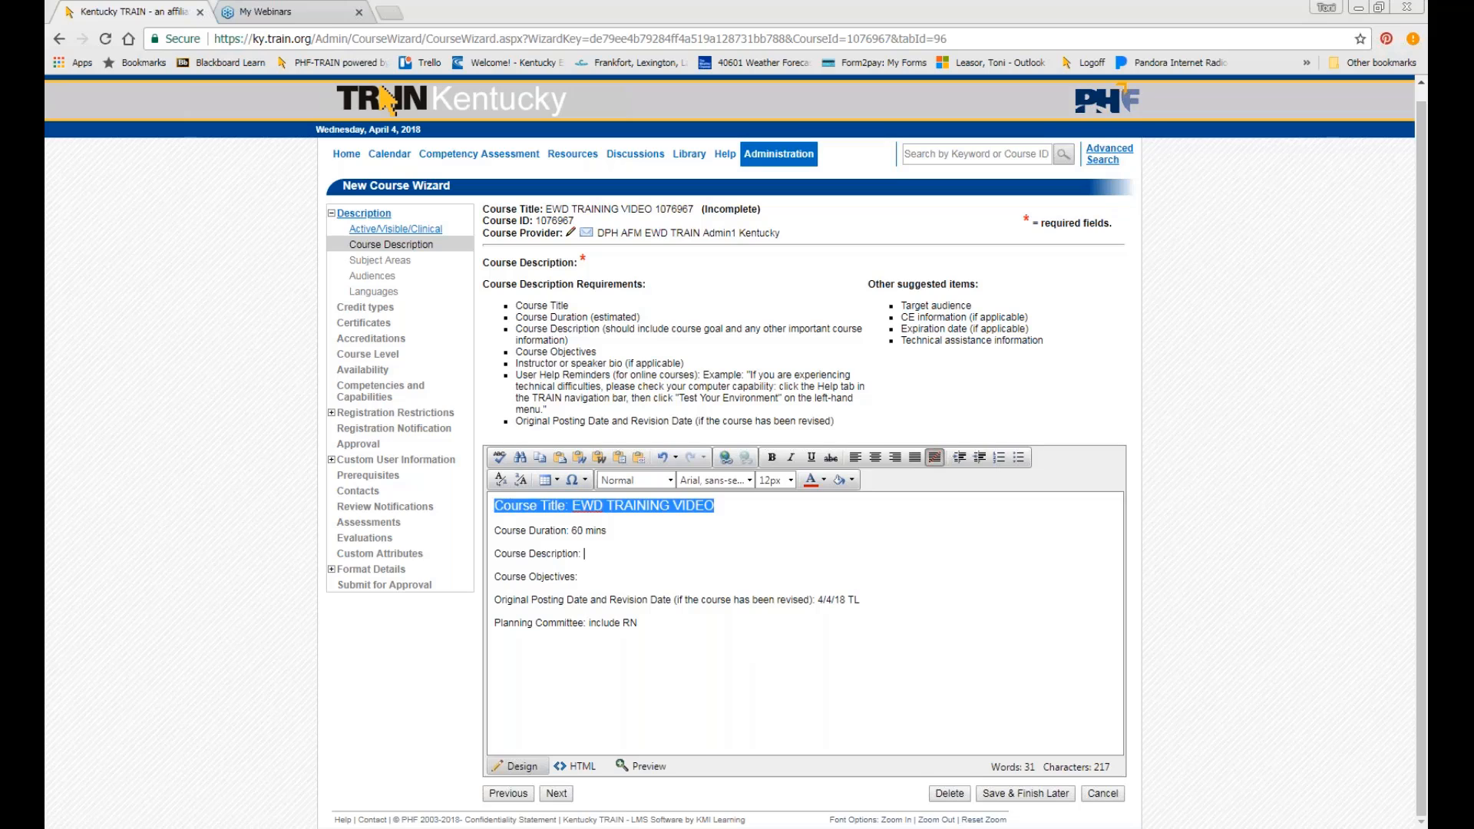
{"action": "left_click", "coordinate": [875, 458]}
{"action": "left_click", "coordinate": [906, 567]}
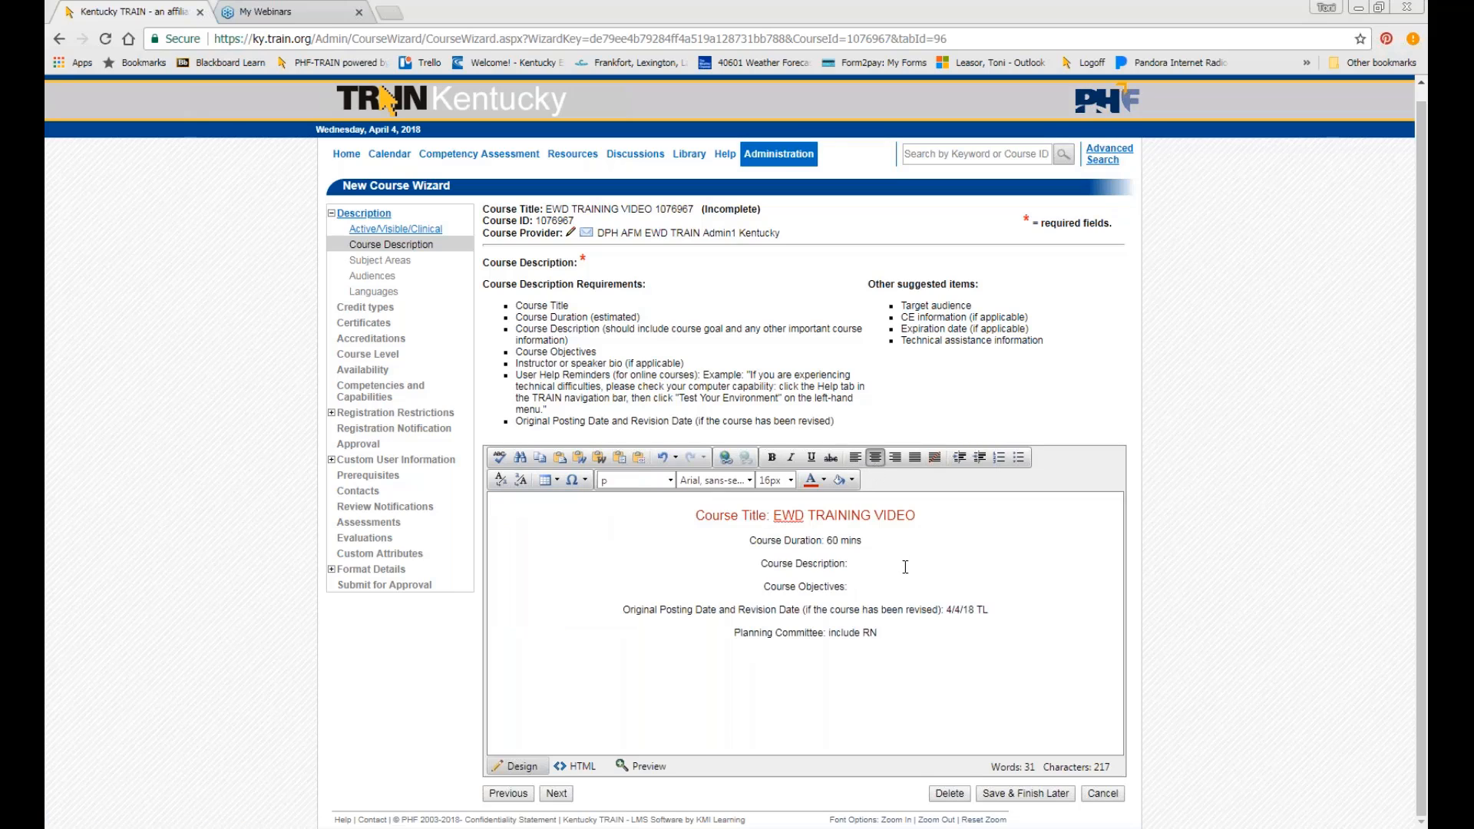
{"action": "left_click", "coordinate": [867, 681]}
On the Subject Areas step, tick Other and Workforce Development.
{"action": "left_click", "coordinate": [559, 797]}
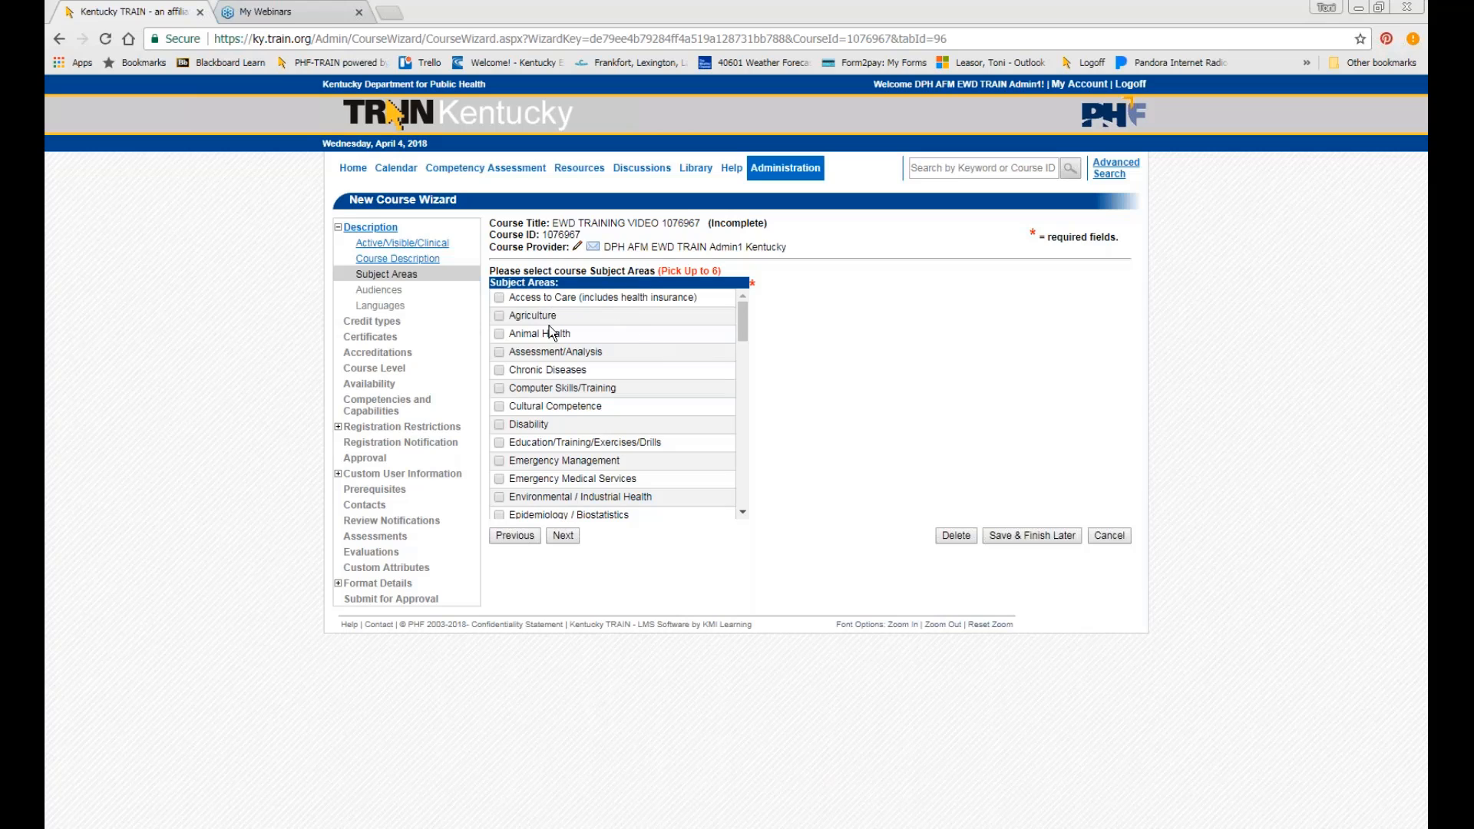
{"action": "scroll", "coordinate": [557, 365], "scroll_direction": "down", "scroll_amount": 1}
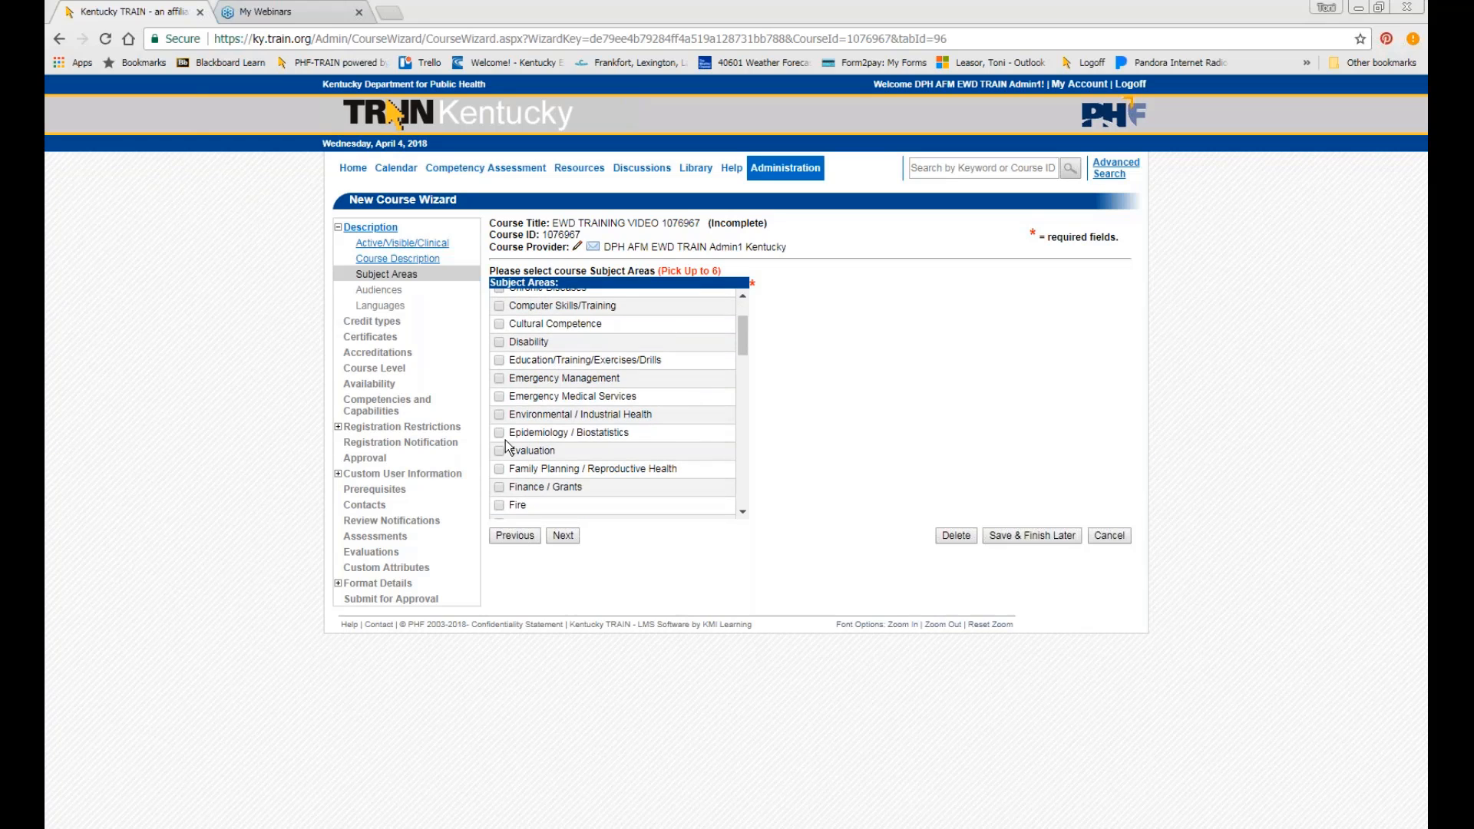
{"action": "scroll", "coordinate": [499, 442], "scroll_direction": "down", "scroll_amount": 1}
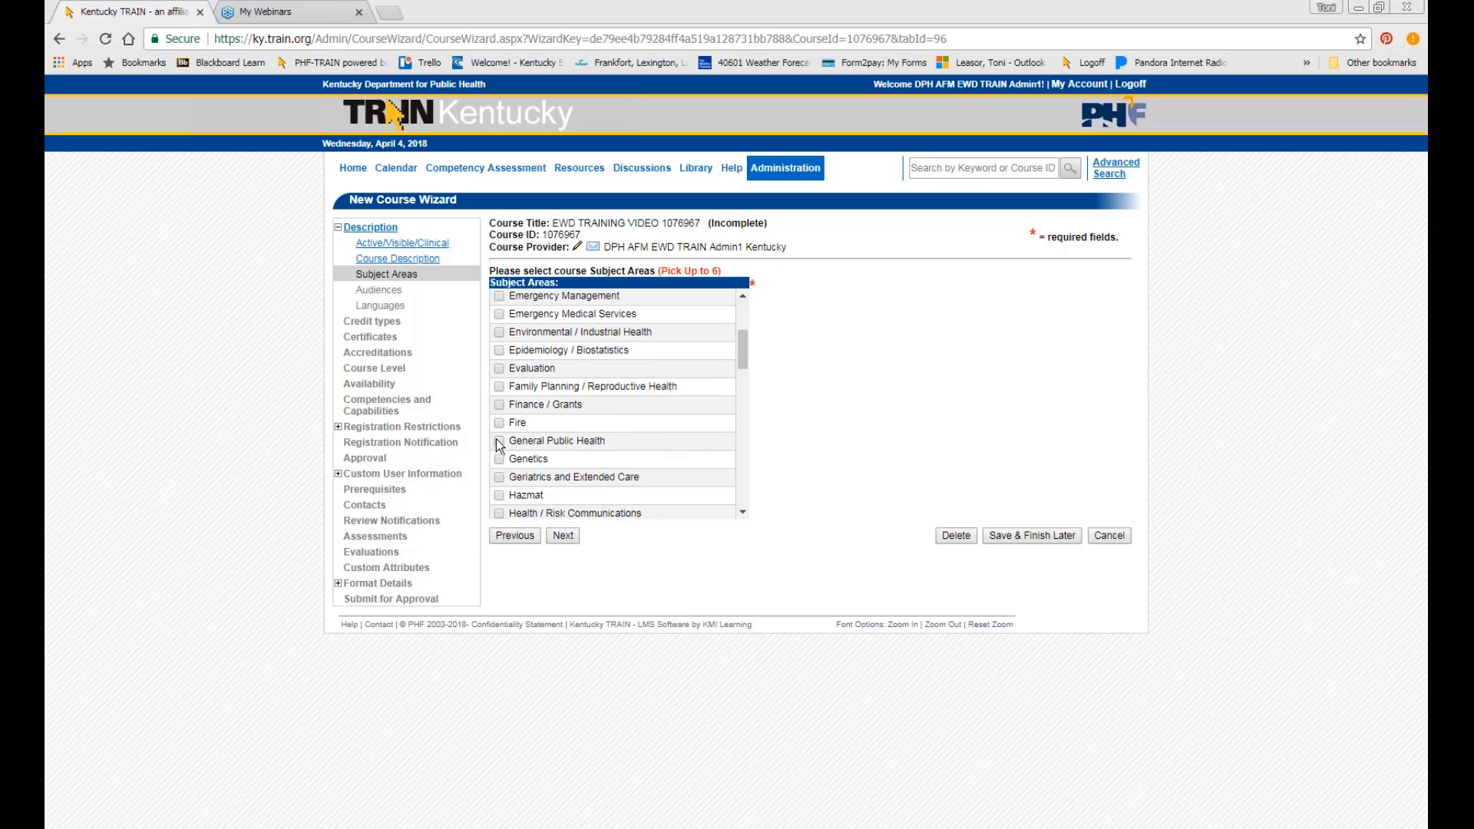
{"action": "scroll", "coordinate": [498, 472], "scroll_direction": "down", "scroll_amount": 3}
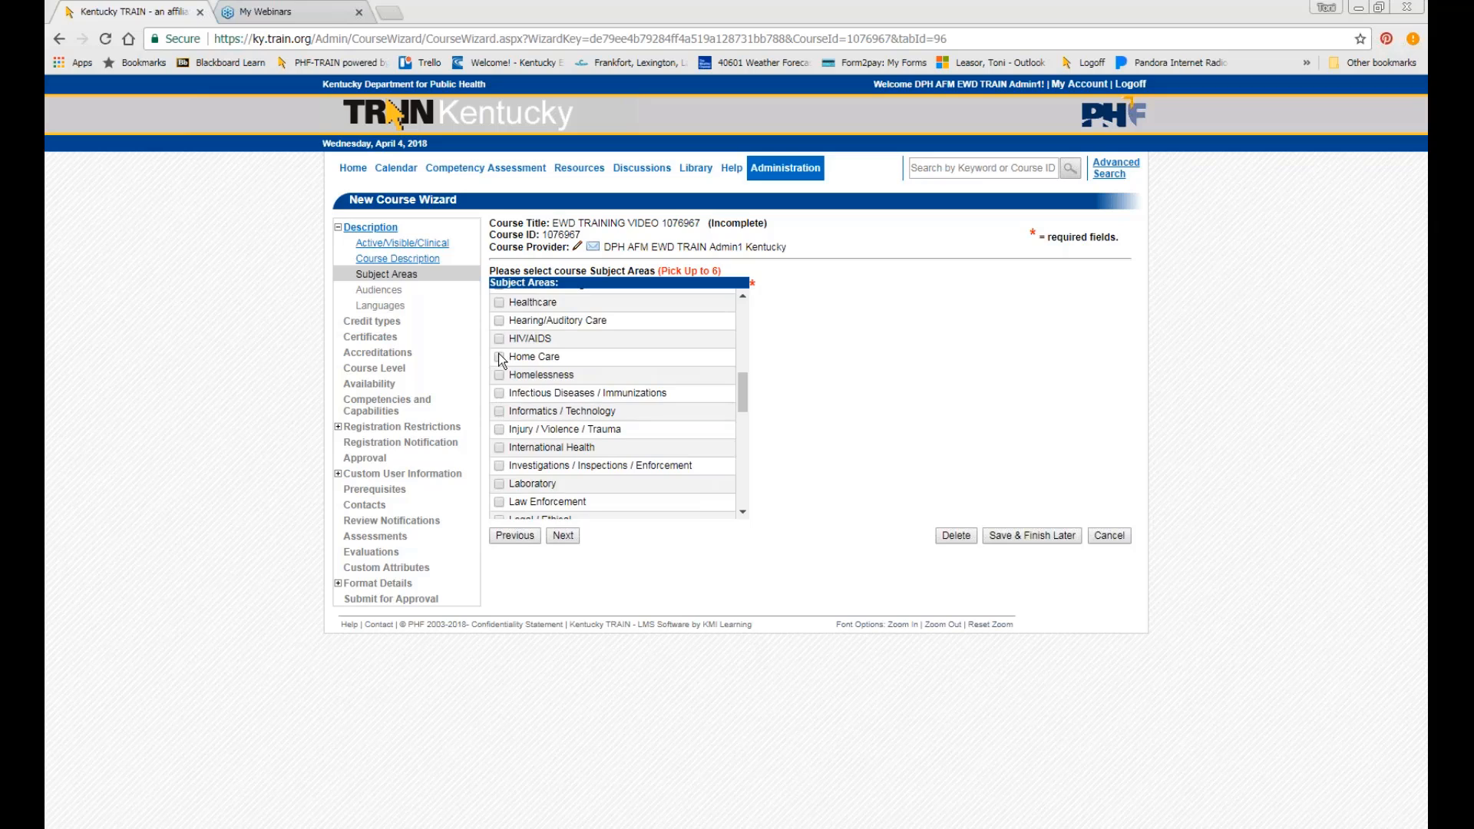
{"action": "scroll", "coordinate": [497, 361], "scroll_direction": "down", "scroll_amount": 1}
{"action": "scroll", "coordinate": [498, 361], "scroll_direction": "down", "scroll_amount": 3}
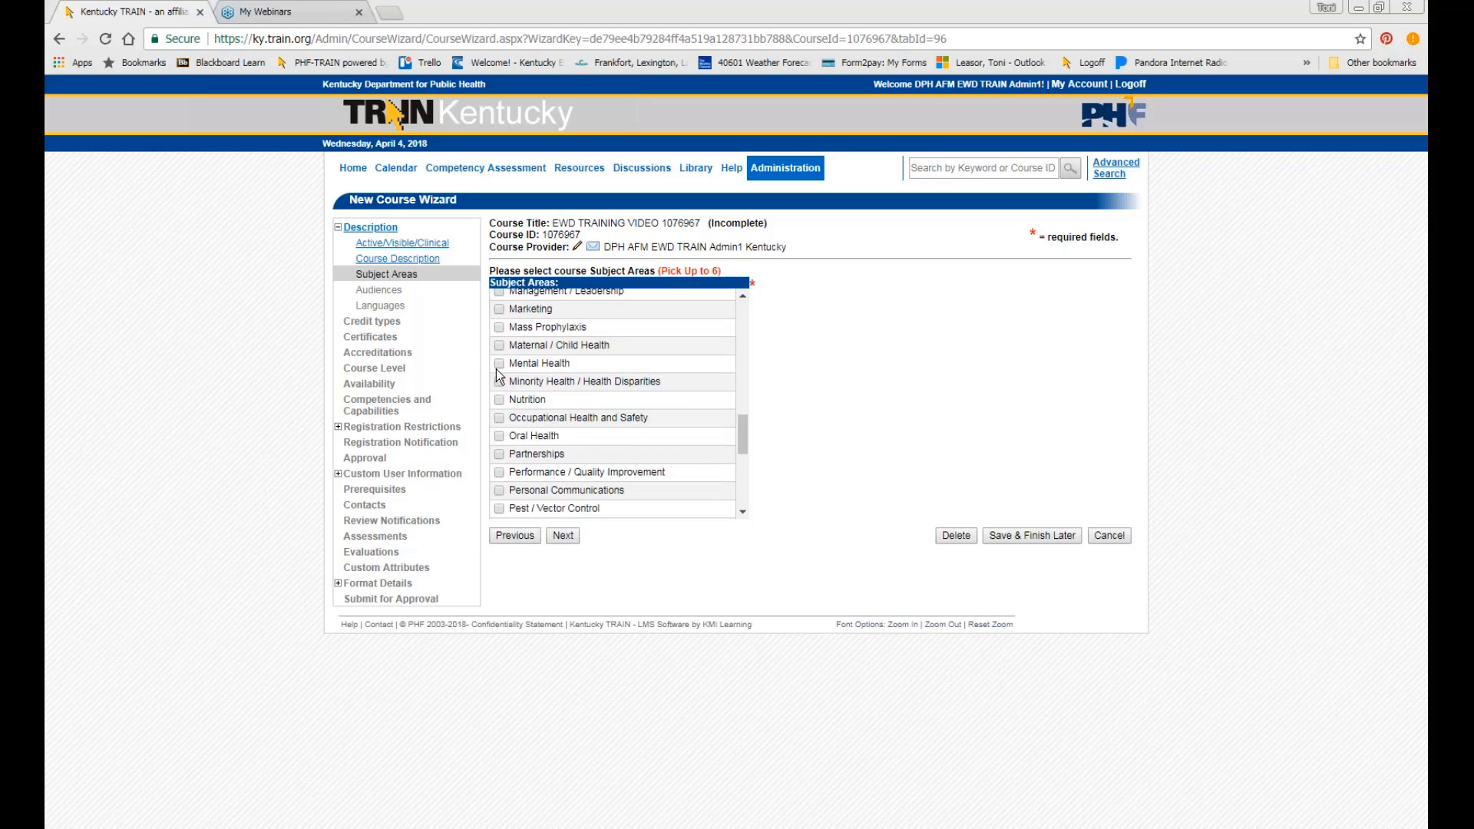
{"action": "scroll", "coordinate": [499, 376], "scroll_direction": "down", "scroll_amount": 3}
{"action": "scroll", "coordinate": [499, 380], "scroll_direction": "down", "scroll_amount": 2}
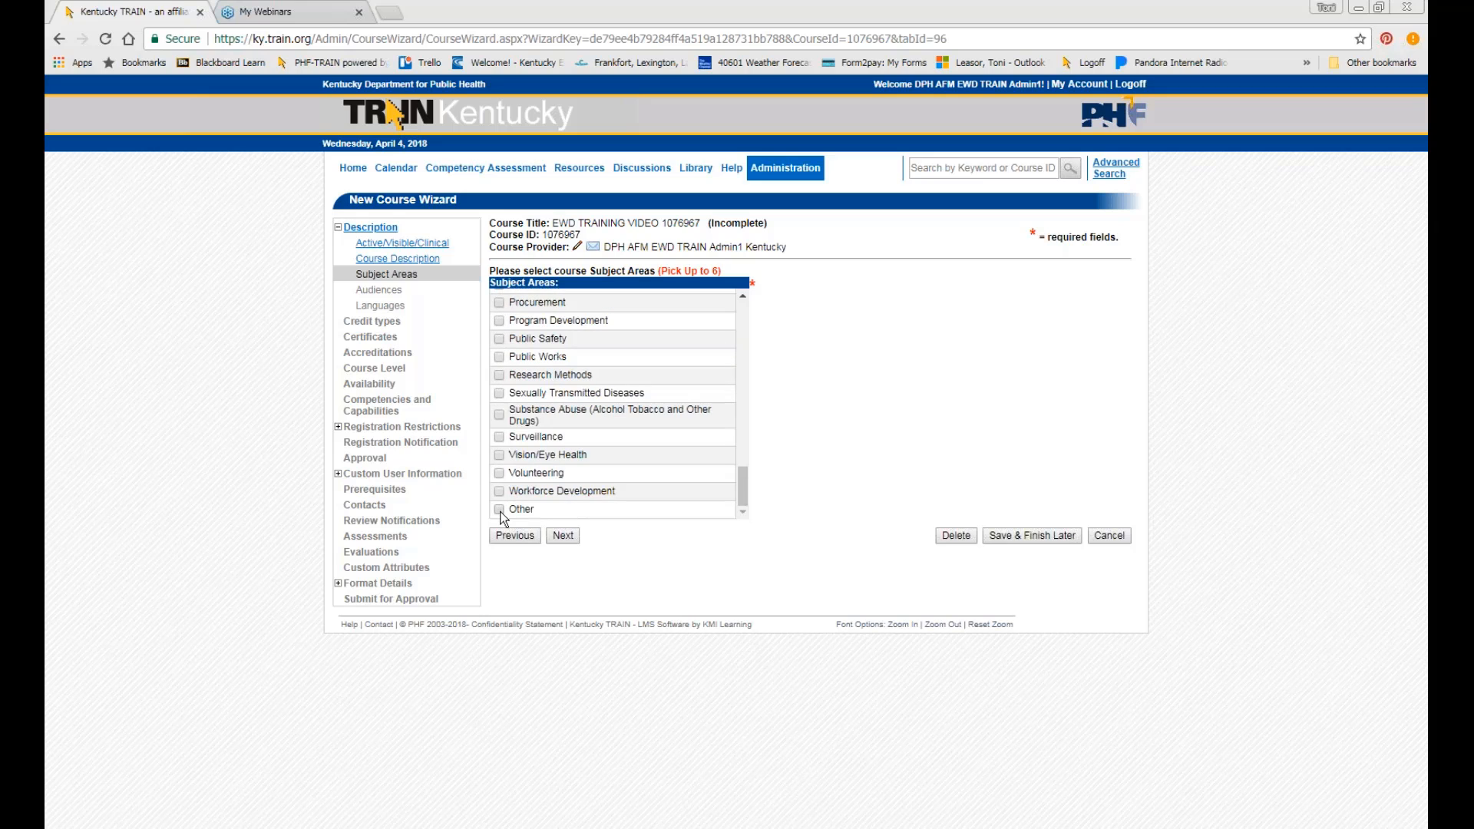
{"action": "left_click", "coordinate": [500, 510]}
{"action": "left_click", "coordinate": [499, 491]}
Pick General Public Health Staff as the audience, keep English as the language, and continue.
{"action": "left_click", "coordinate": [561, 537]}
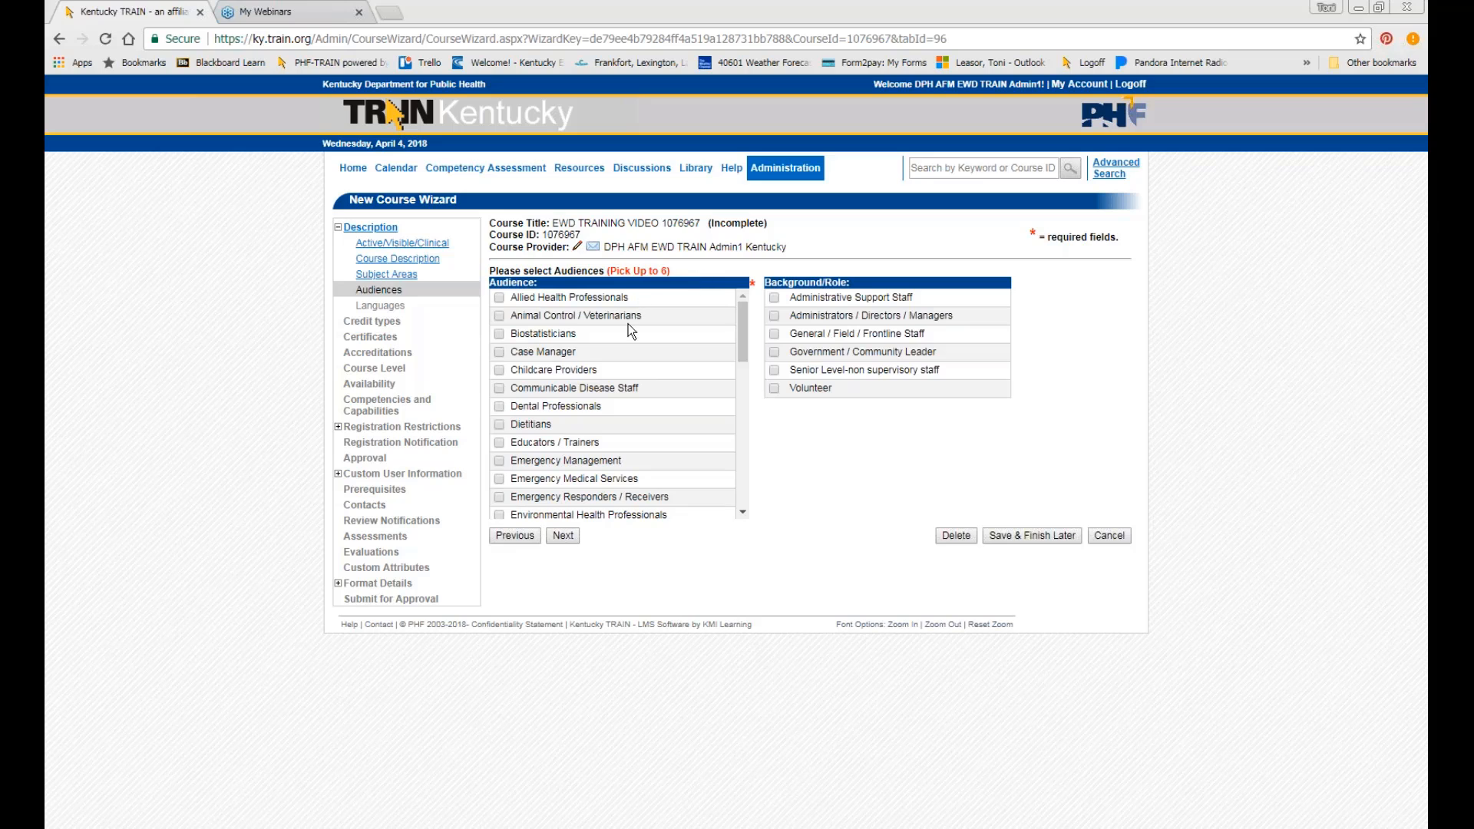
{"action": "scroll", "coordinate": [530, 424], "scroll_direction": "down", "scroll_amount": 3}
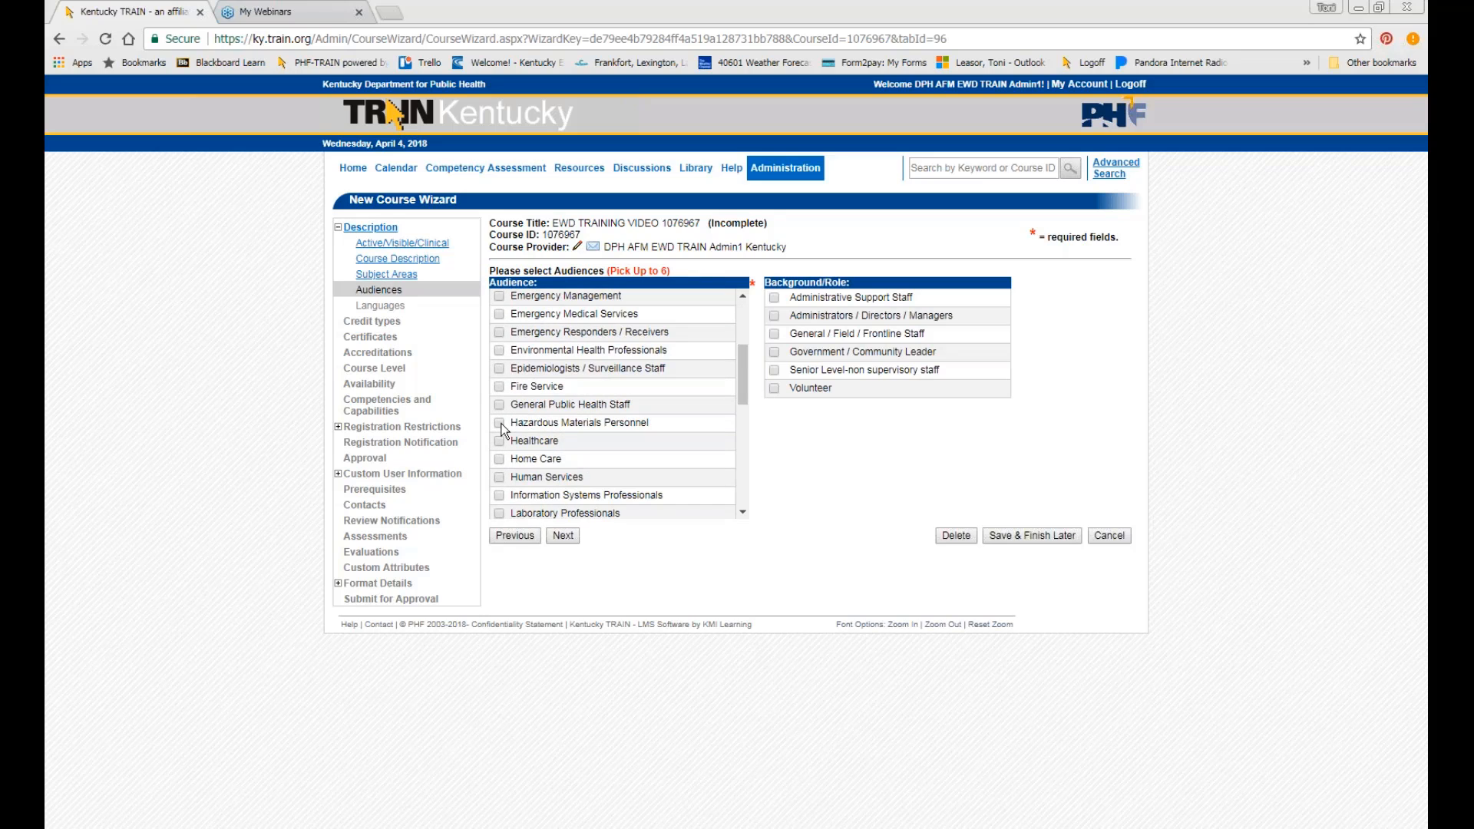
{"action": "left_click", "coordinate": [499, 405]}
{"action": "left_click", "coordinate": [565, 536]}
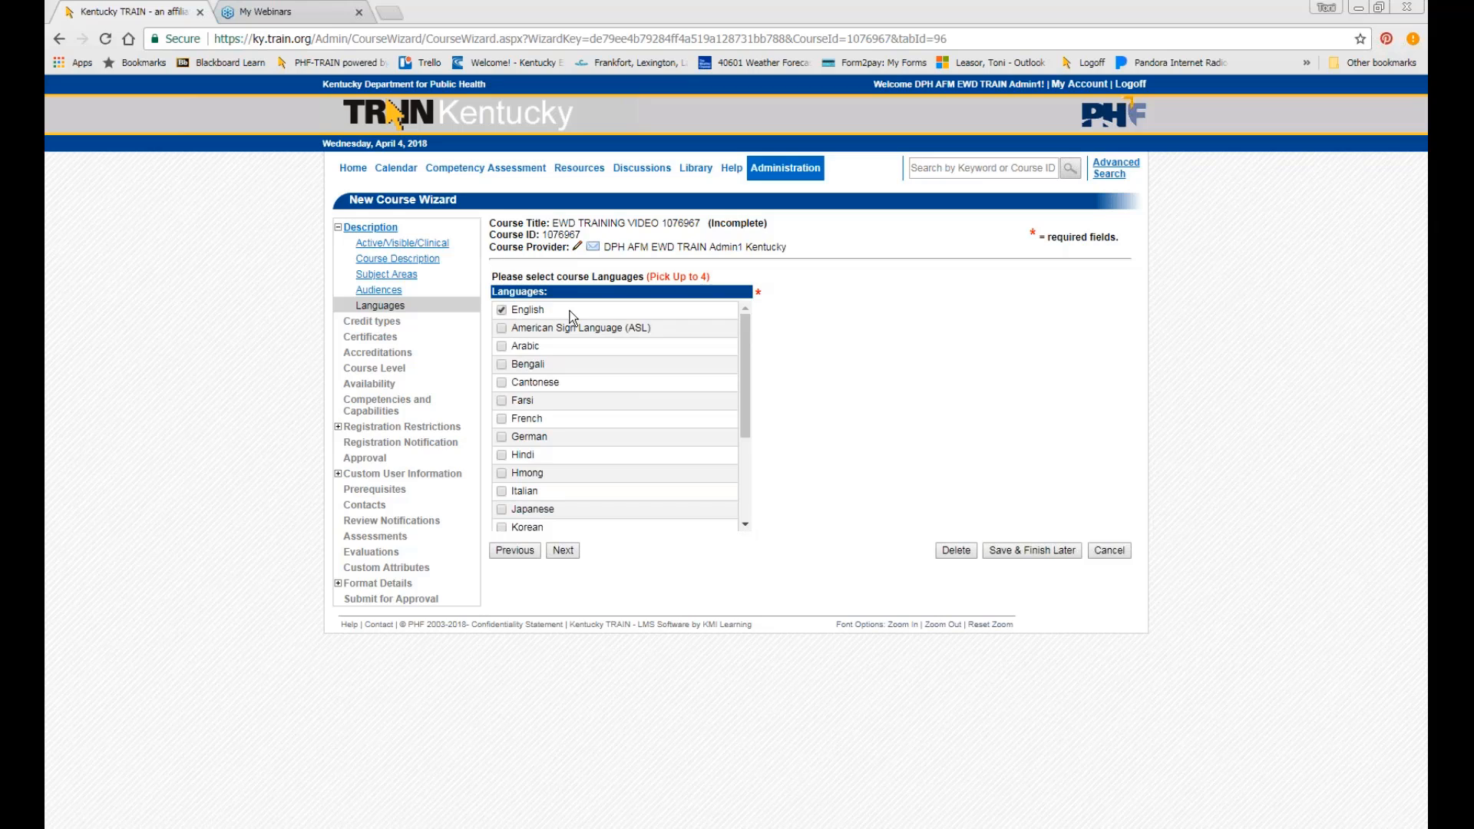
{"action": "left_click", "coordinate": [562, 551]}
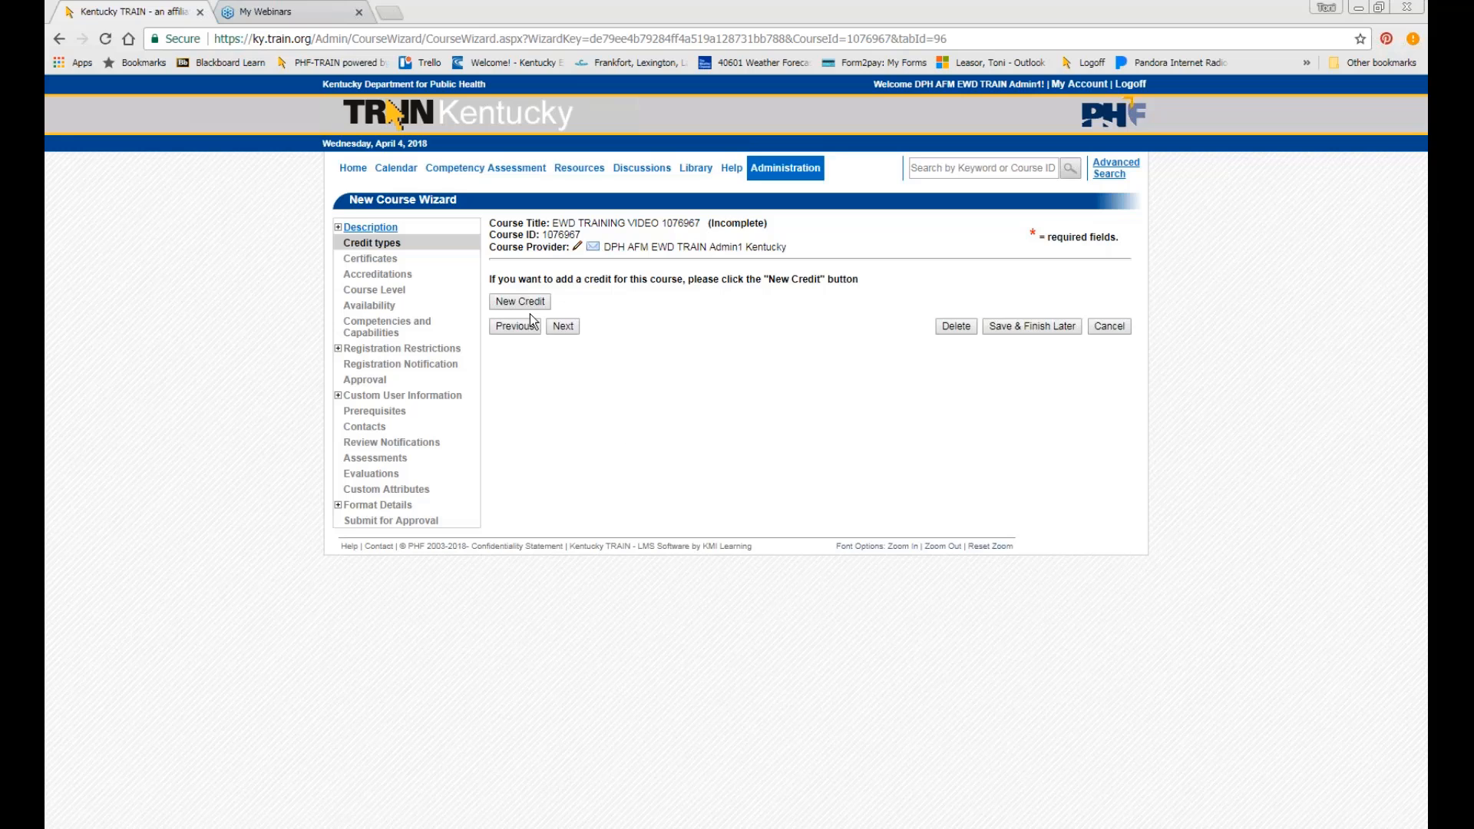
Add a Contact Hours credit with an amount of 0.01.
{"action": "left_click", "coordinate": [507, 301]}
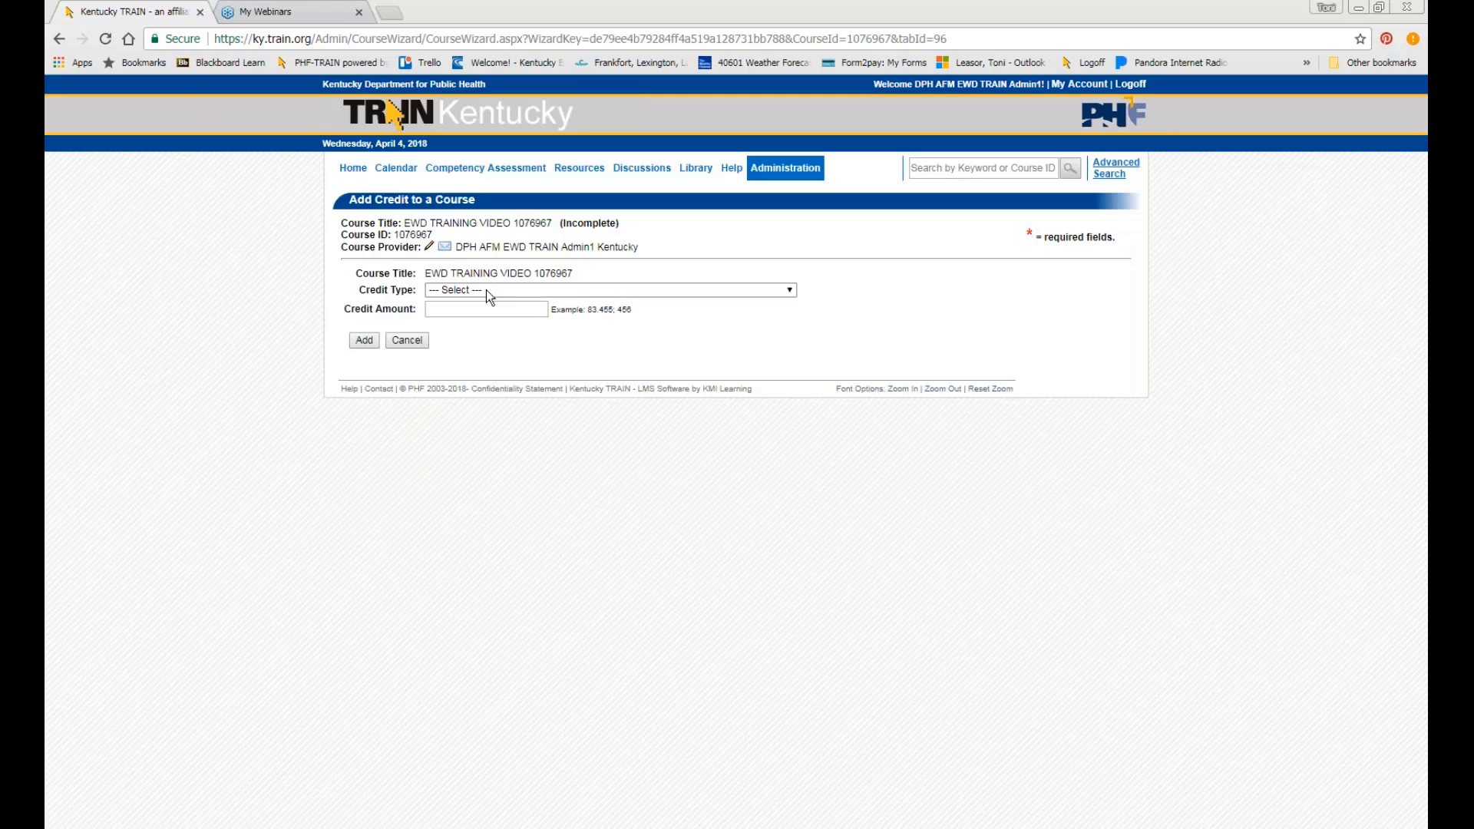
{"action": "left_click", "coordinate": [486, 289]}
{"action": "scroll", "coordinate": [573, 361], "scroll_direction": "down", "scroll_amount": 5}
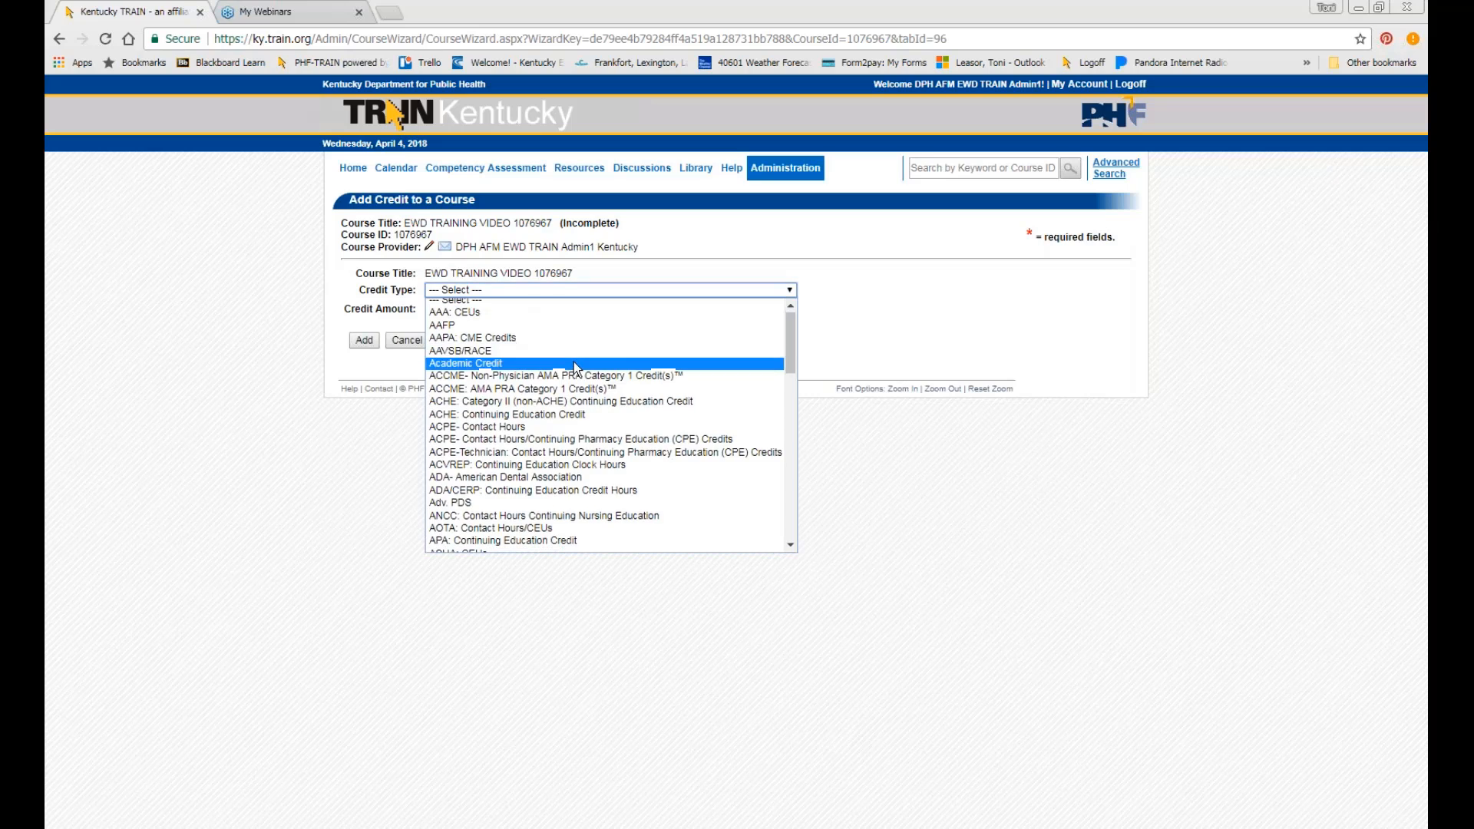
{"action": "scroll", "coordinate": [573, 362], "scroll_direction": "down", "scroll_amount": 1}
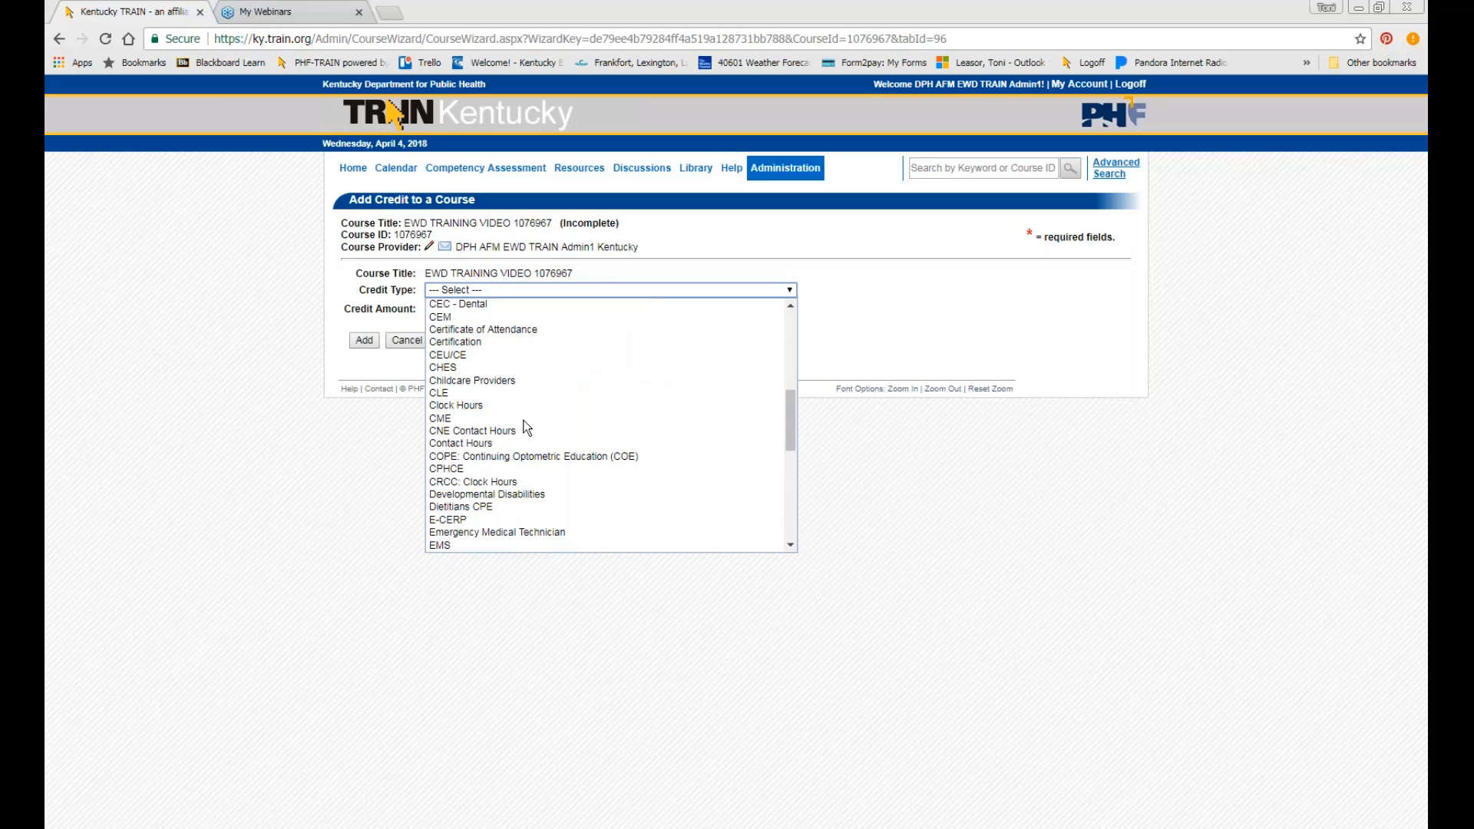
{"action": "left_click", "coordinate": [463, 446]}
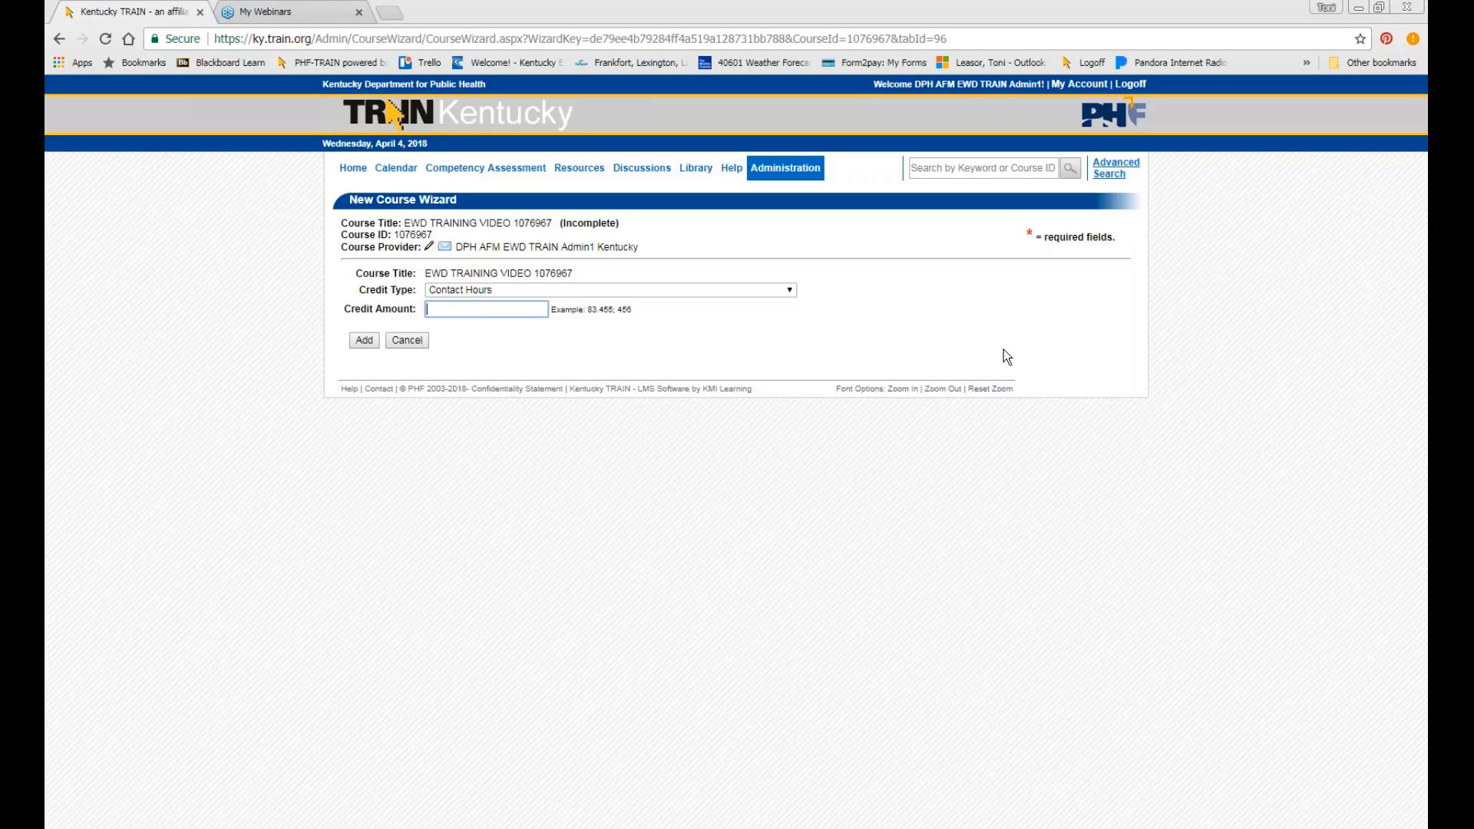
{"action": "type", "text": "0.01"}
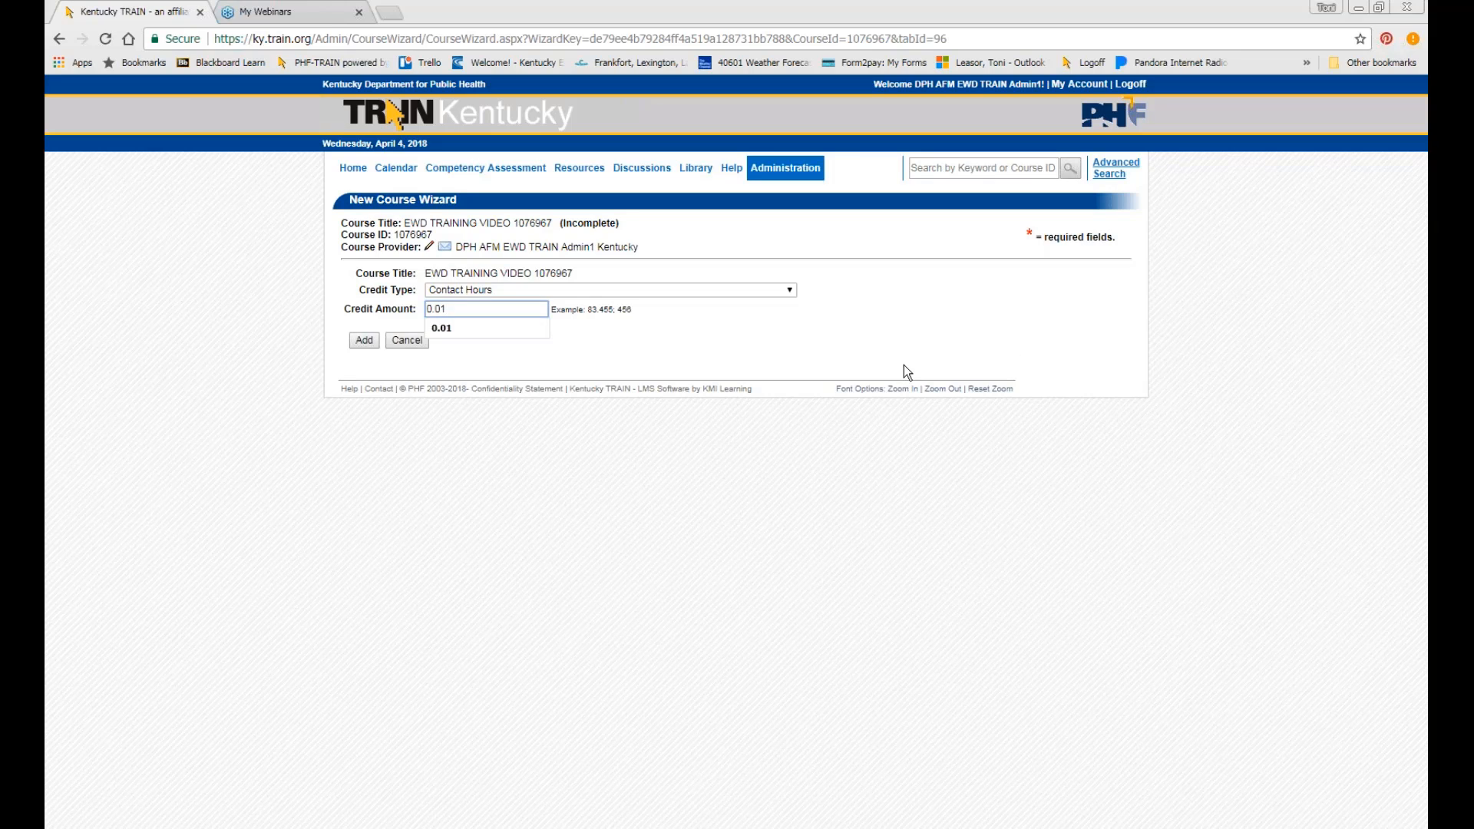
{"action": "left_click", "coordinate": [521, 330]}
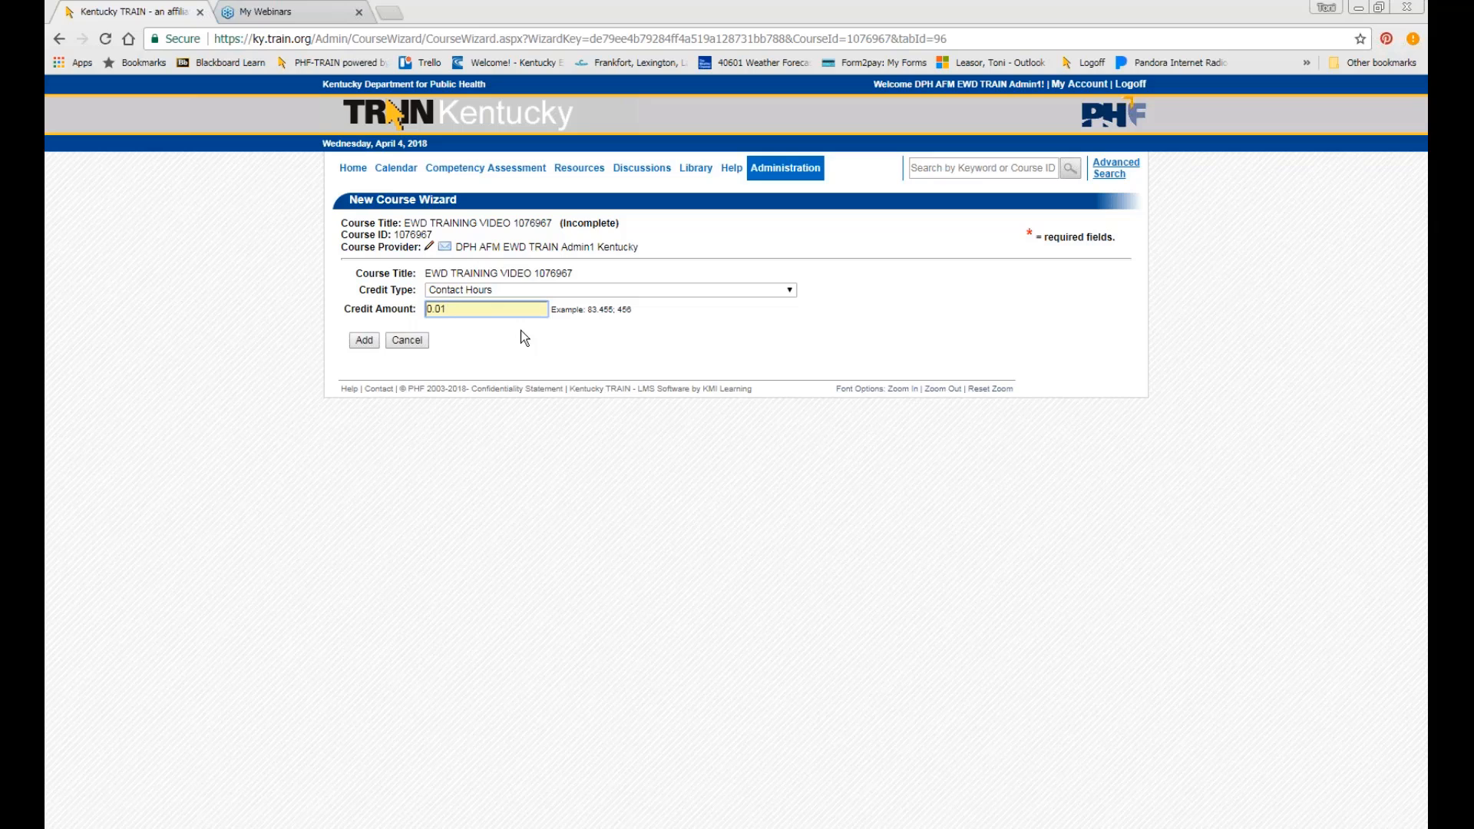
{"action": "left_click", "coordinate": [370, 341]}
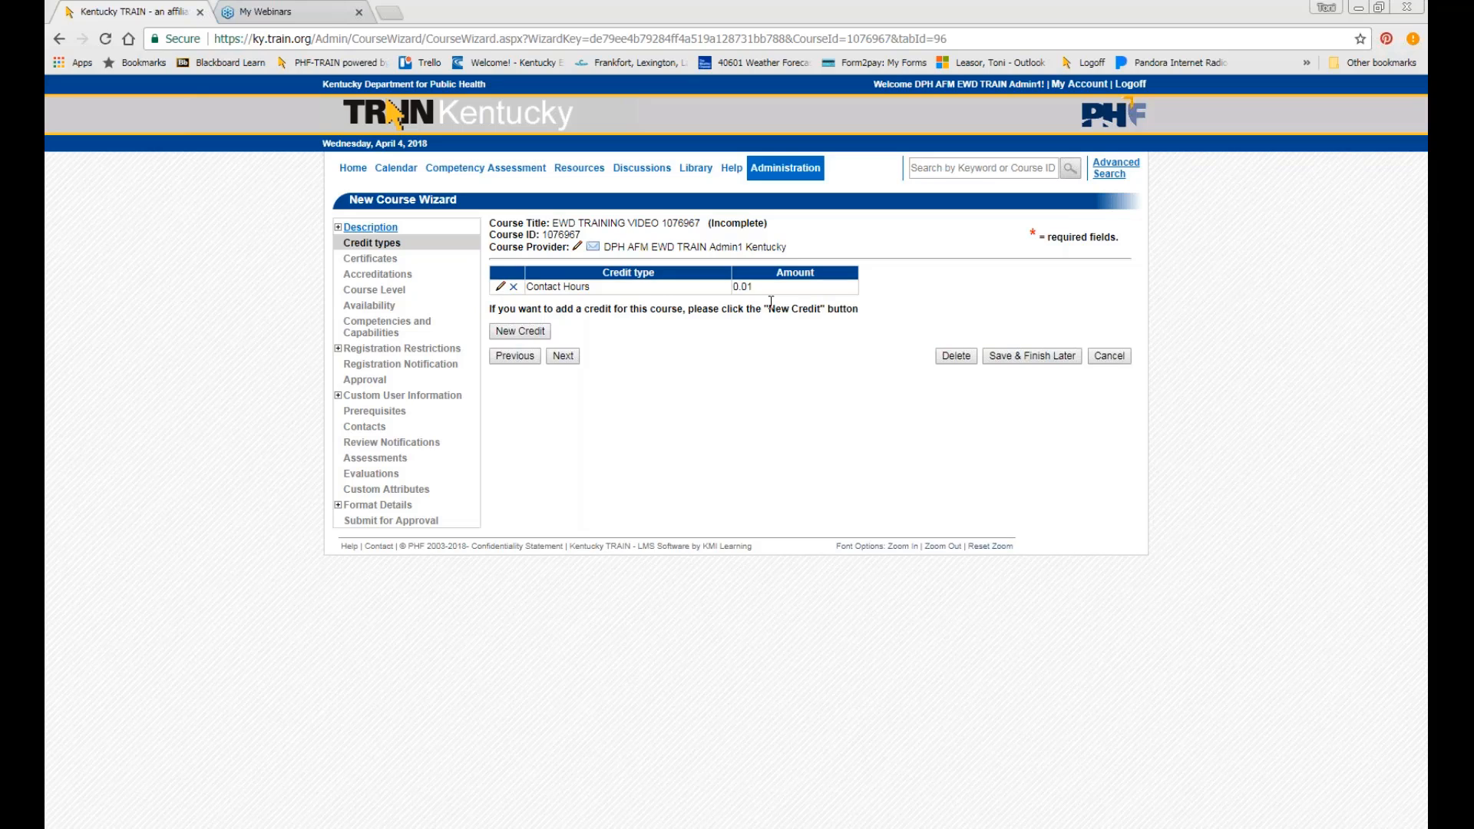
On Certificates, assign a certificate from all public ones and choose TRAIN Certificate of Attendance (National).
{"action": "left_click", "coordinate": [562, 357]}
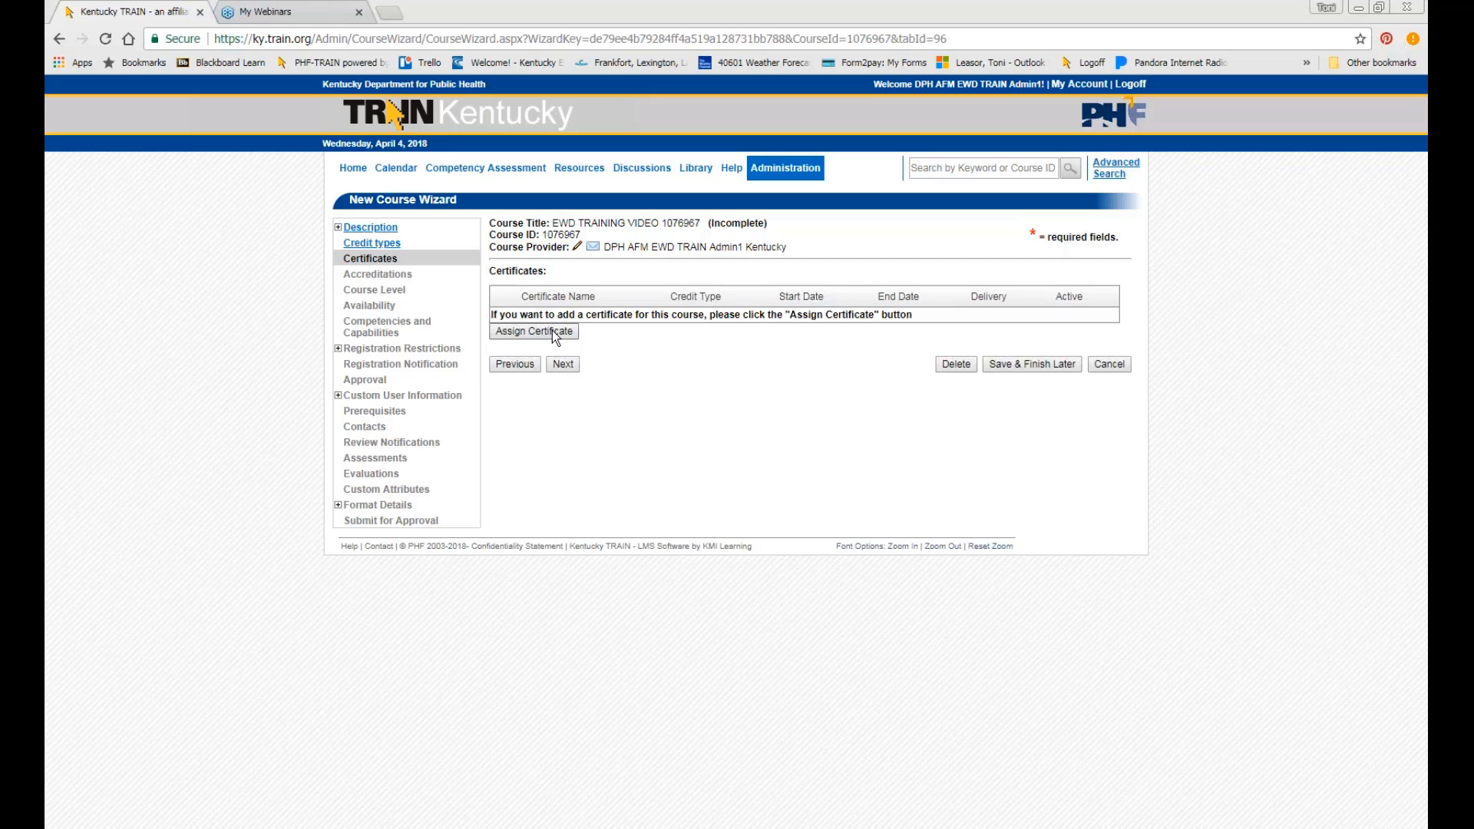
{"action": "left_click", "coordinate": [552, 331]}
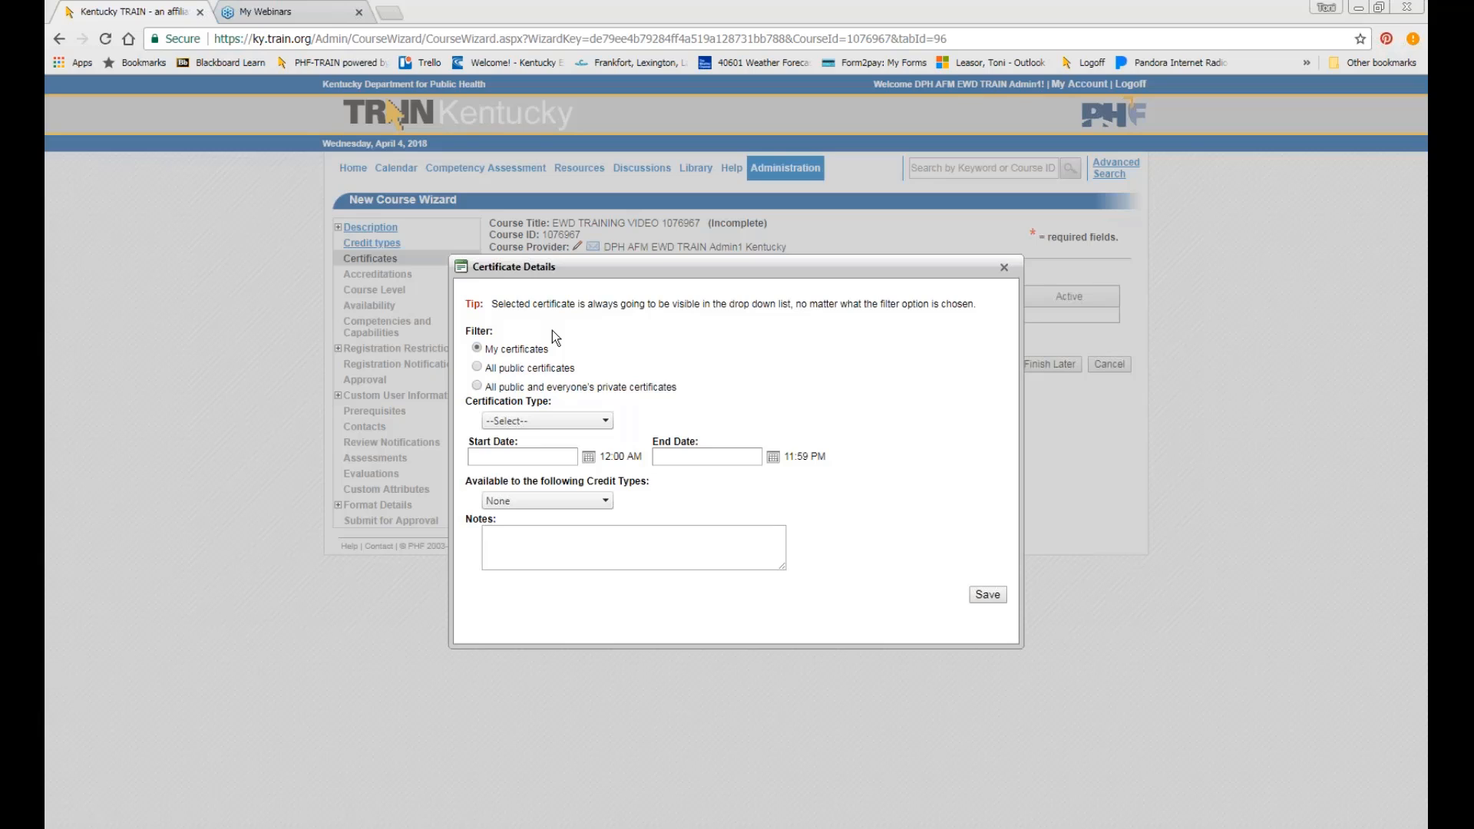
{"action": "left_click", "coordinate": [527, 376]}
{"action": "left_click", "coordinate": [601, 422]}
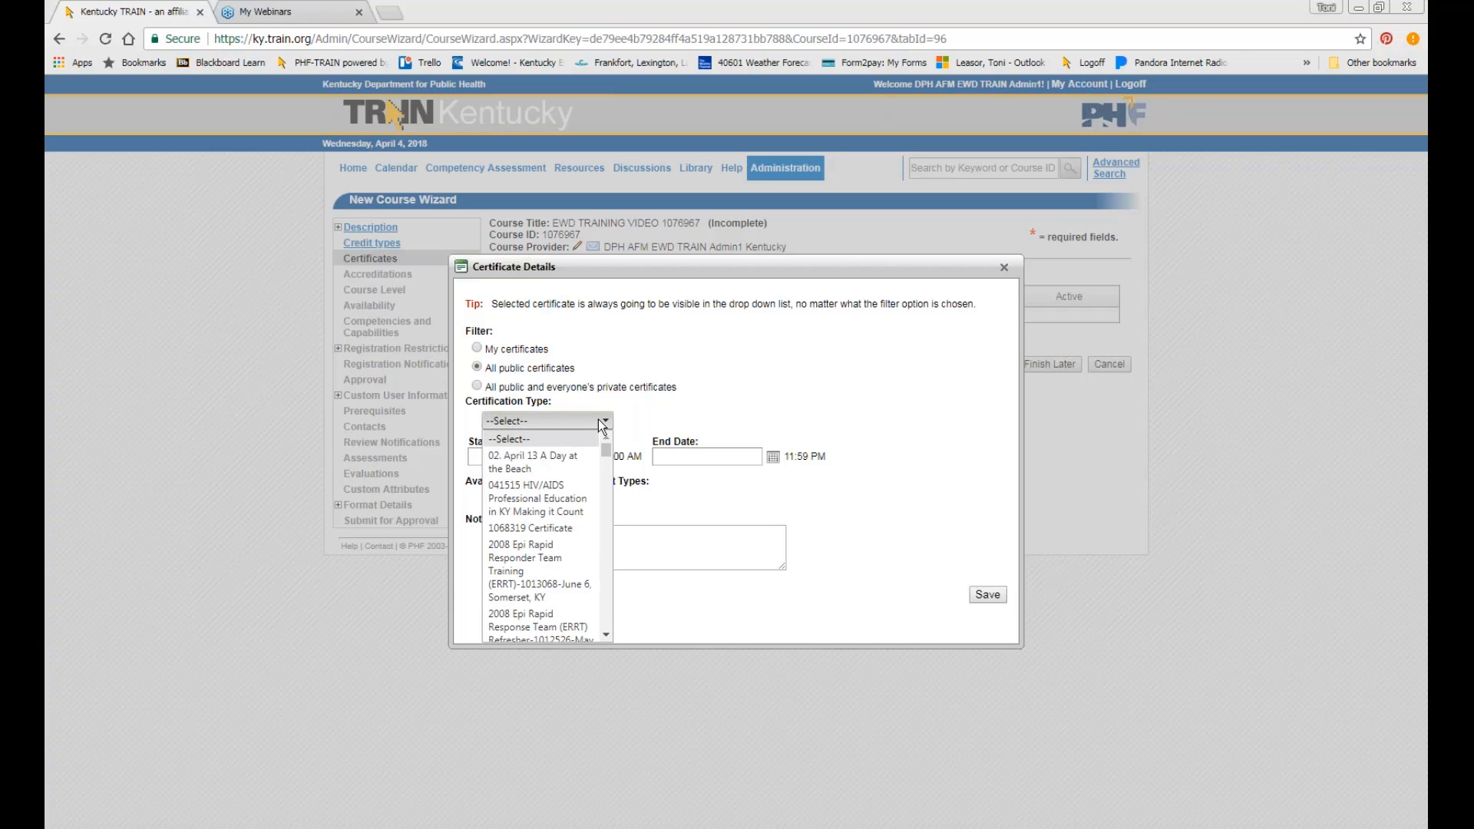
{"action": "key", "text": "t"}
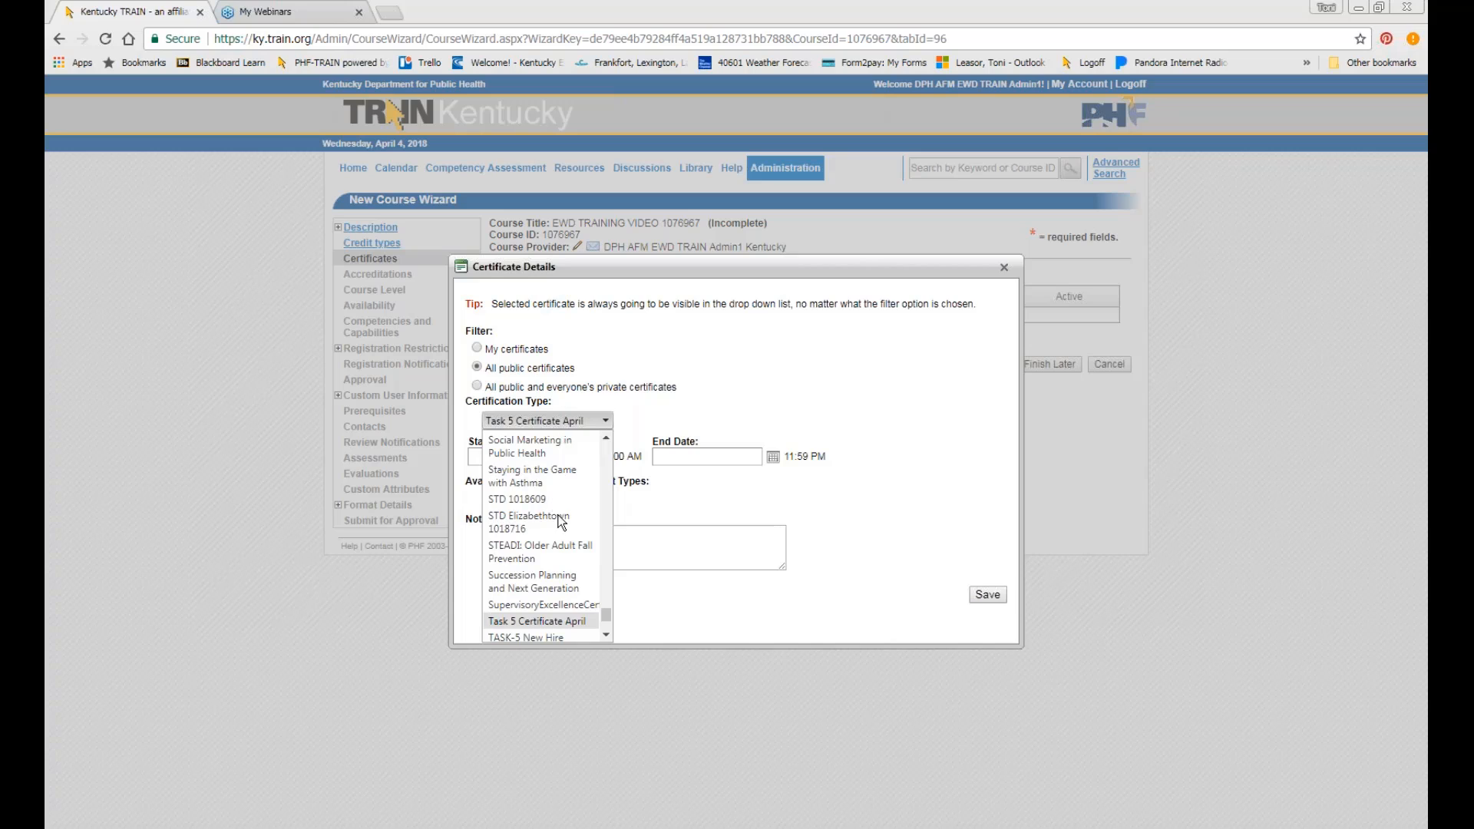
{"action": "scroll", "coordinate": [561, 523], "scroll_direction": "down", "scroll_amount": 2}
{"action": "scroll", "coordinate": [562, 523], "scroll_direction": "down", "scroll_amount": 2}
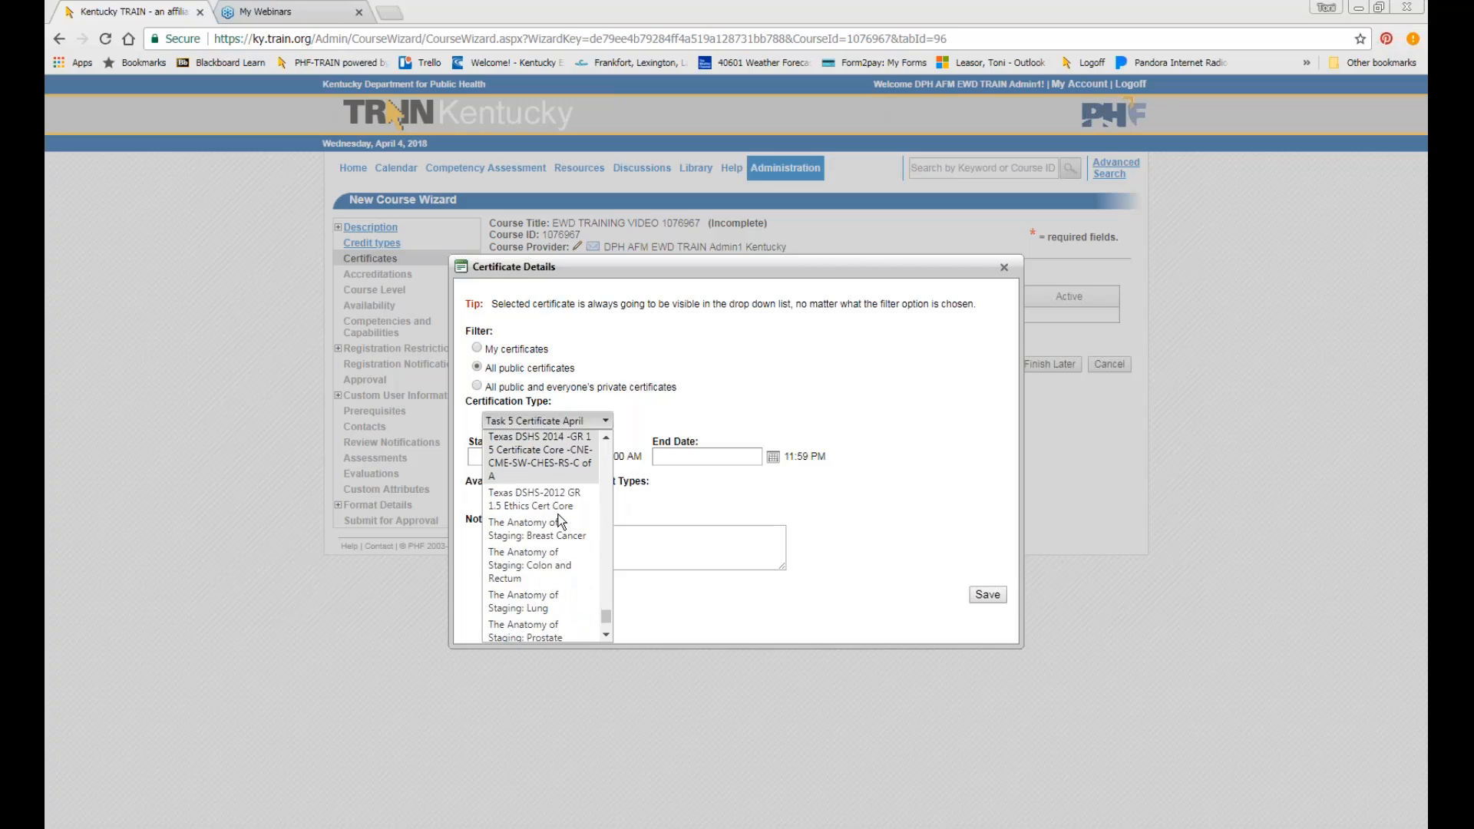
{"action": "scroll", "coordinate": [562, 519], "scroll_direction": "down", "scroll_amount": 2}
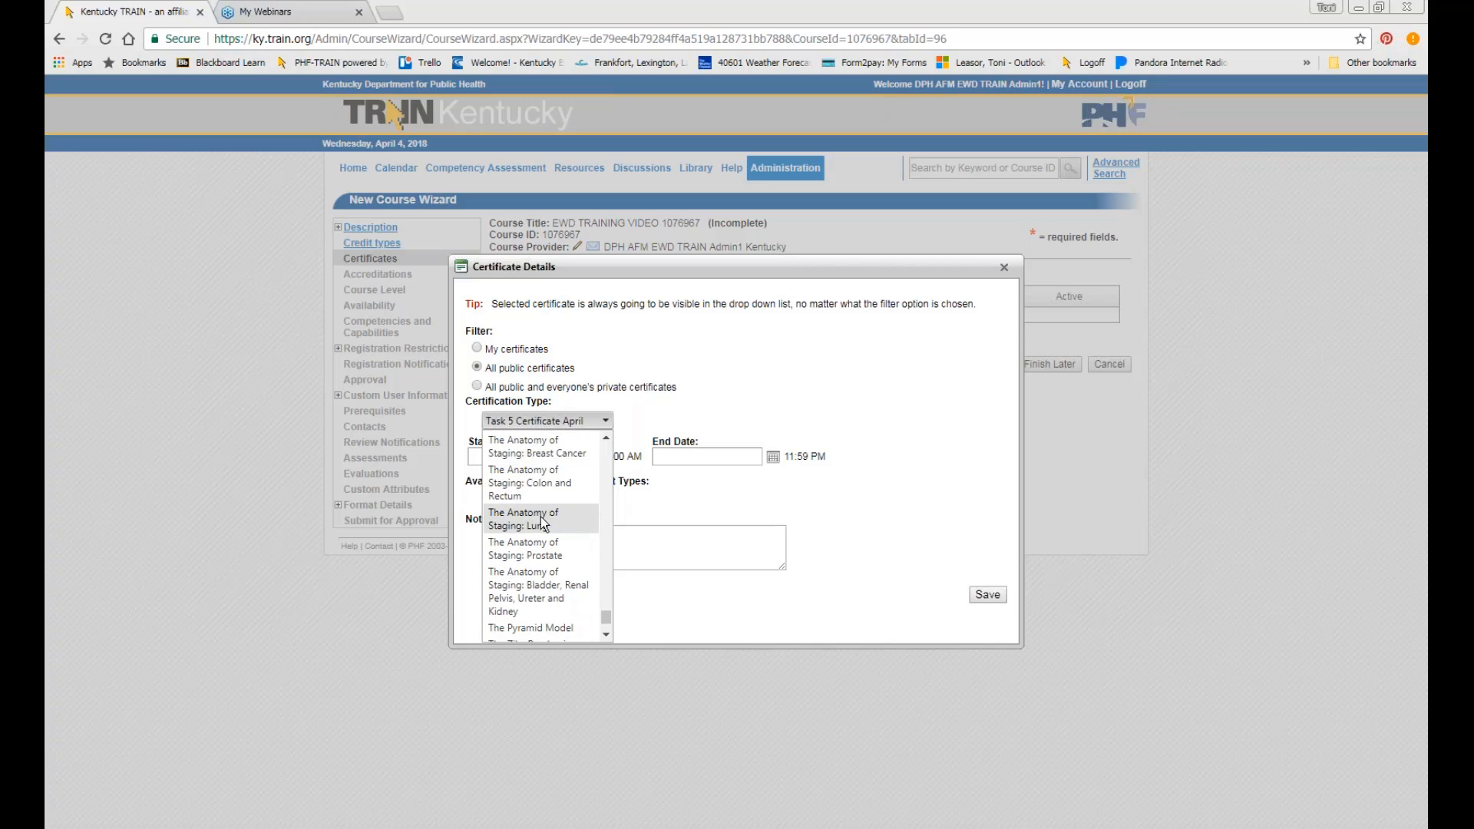
{"action": "scroll", "coordinate": [542, 519], "scroll_direction": "down", "scroll_amount": 4}
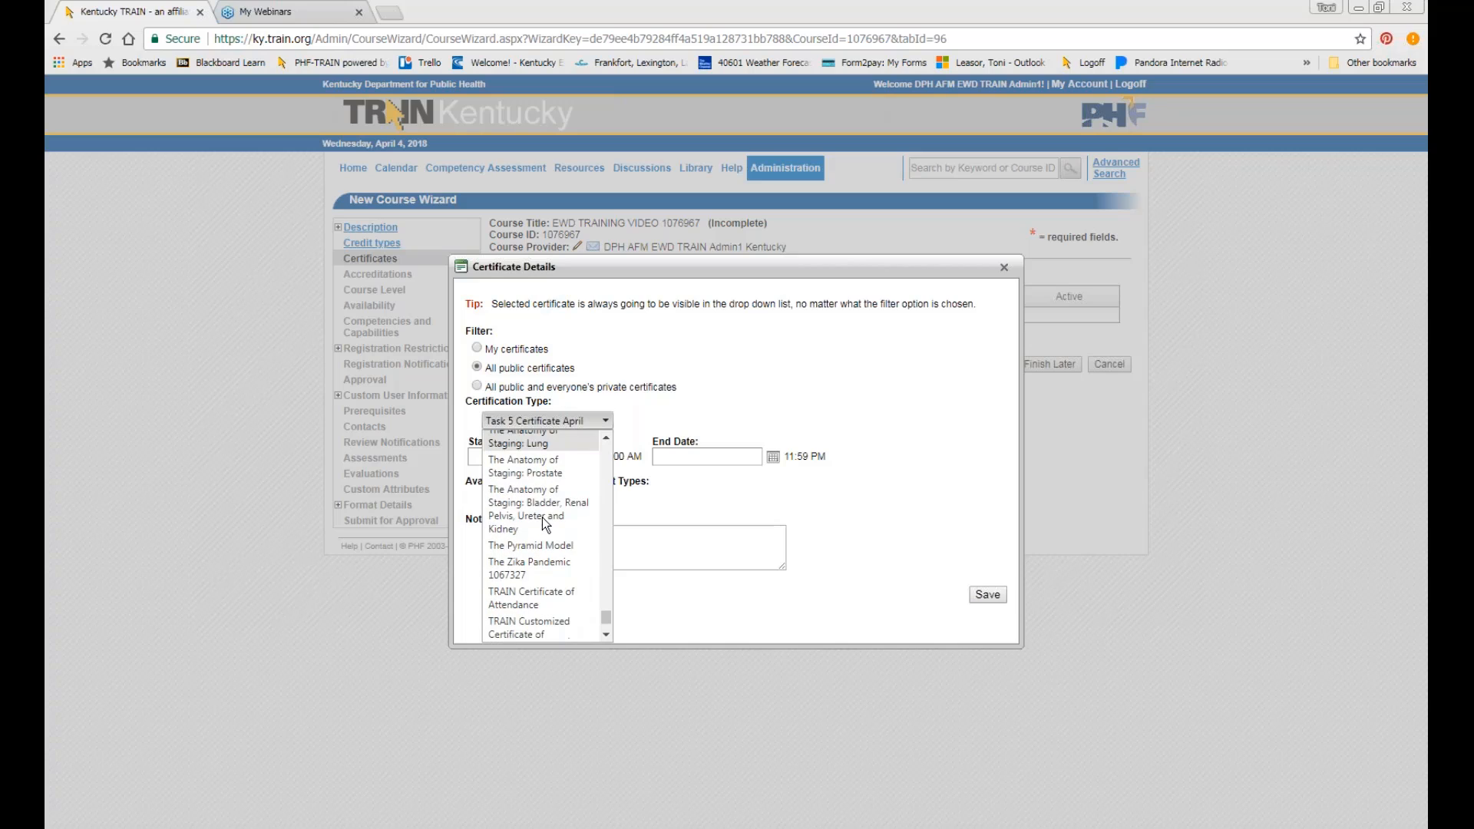
{"action": "left_click", "coordinate": [540, 597]}
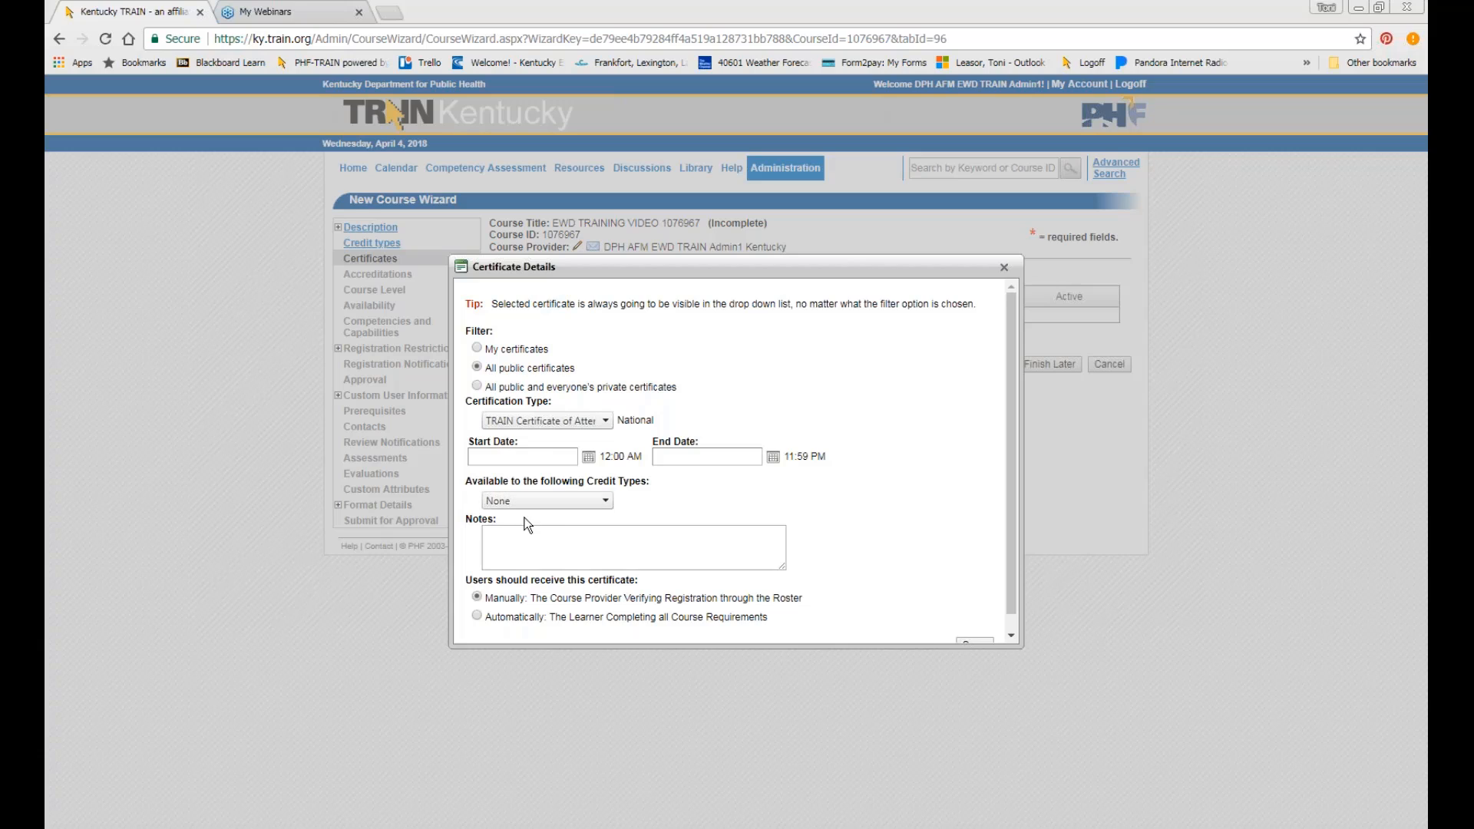
Deliver the certificate automatically once learners pass, and save the certificate details.
{"action": "scroll", "coordinate": [526, 522], "scroll_direction": "down", "scroll_amount": 1}
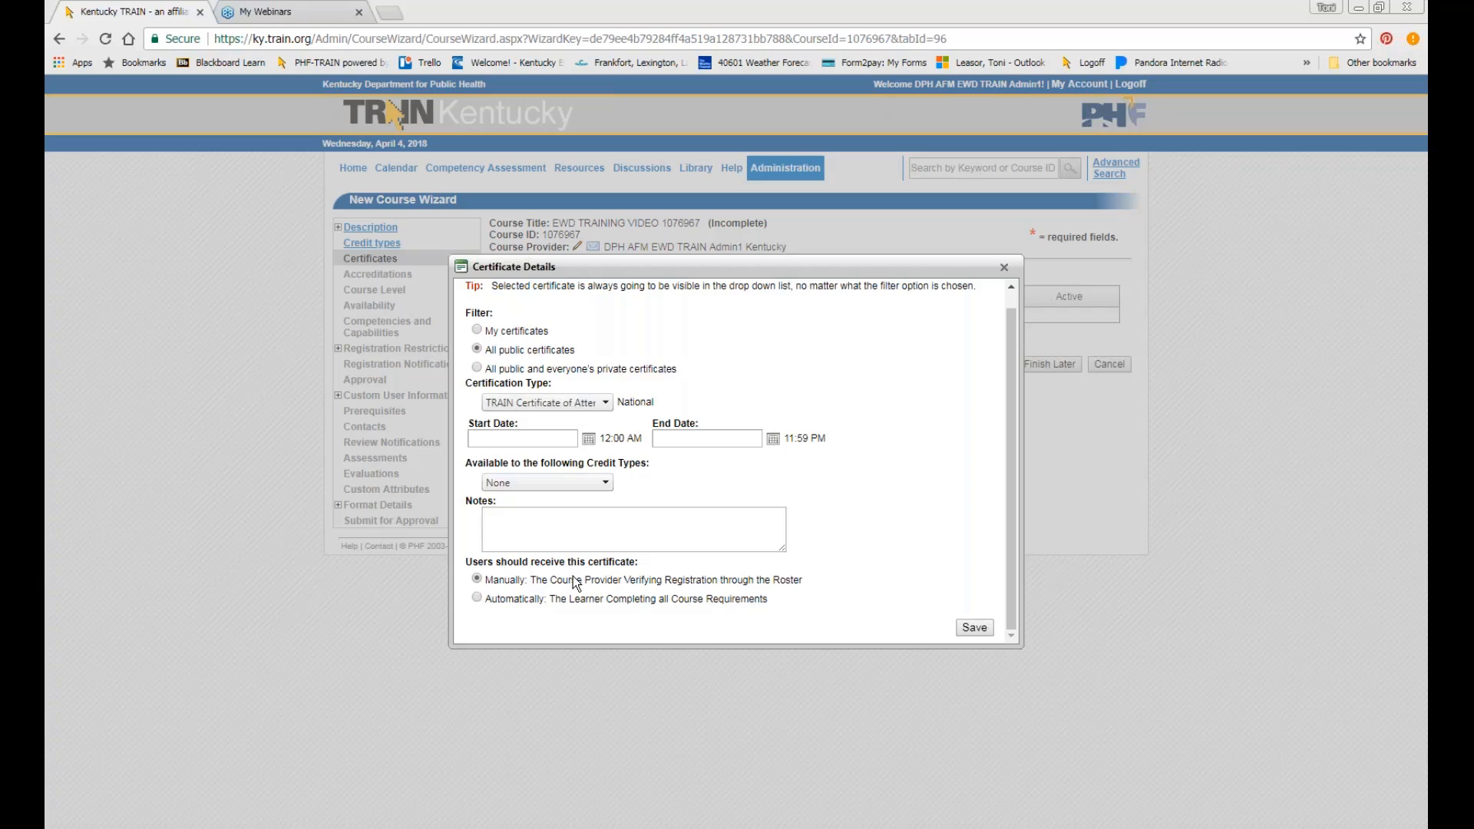
{"action": "left_click", "coordinate": [527, 597]}
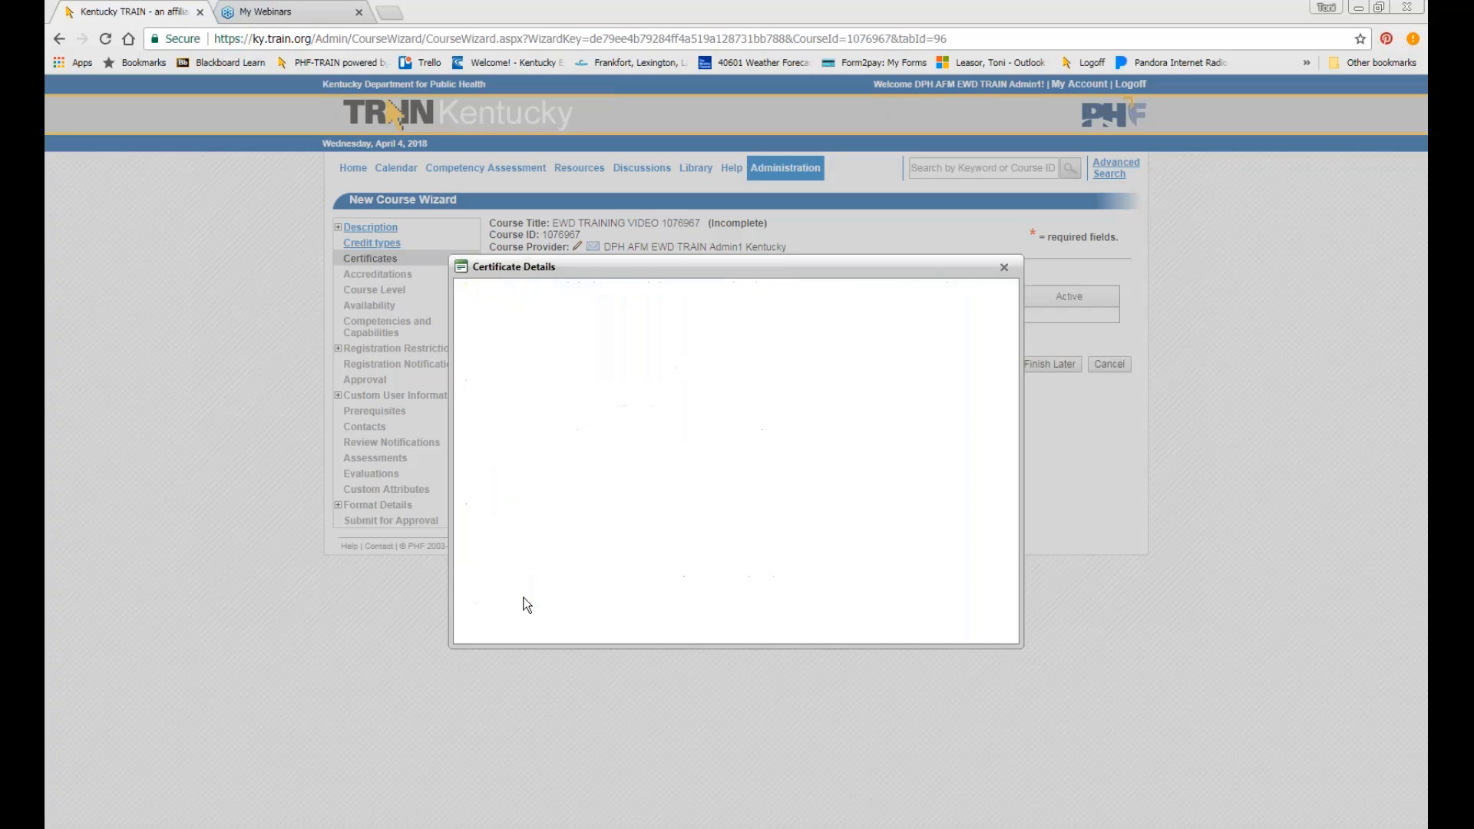
{"action": "scroll", "coordinate": [536, 604], "scroll_direction": "down", "scroll_amount": 1}
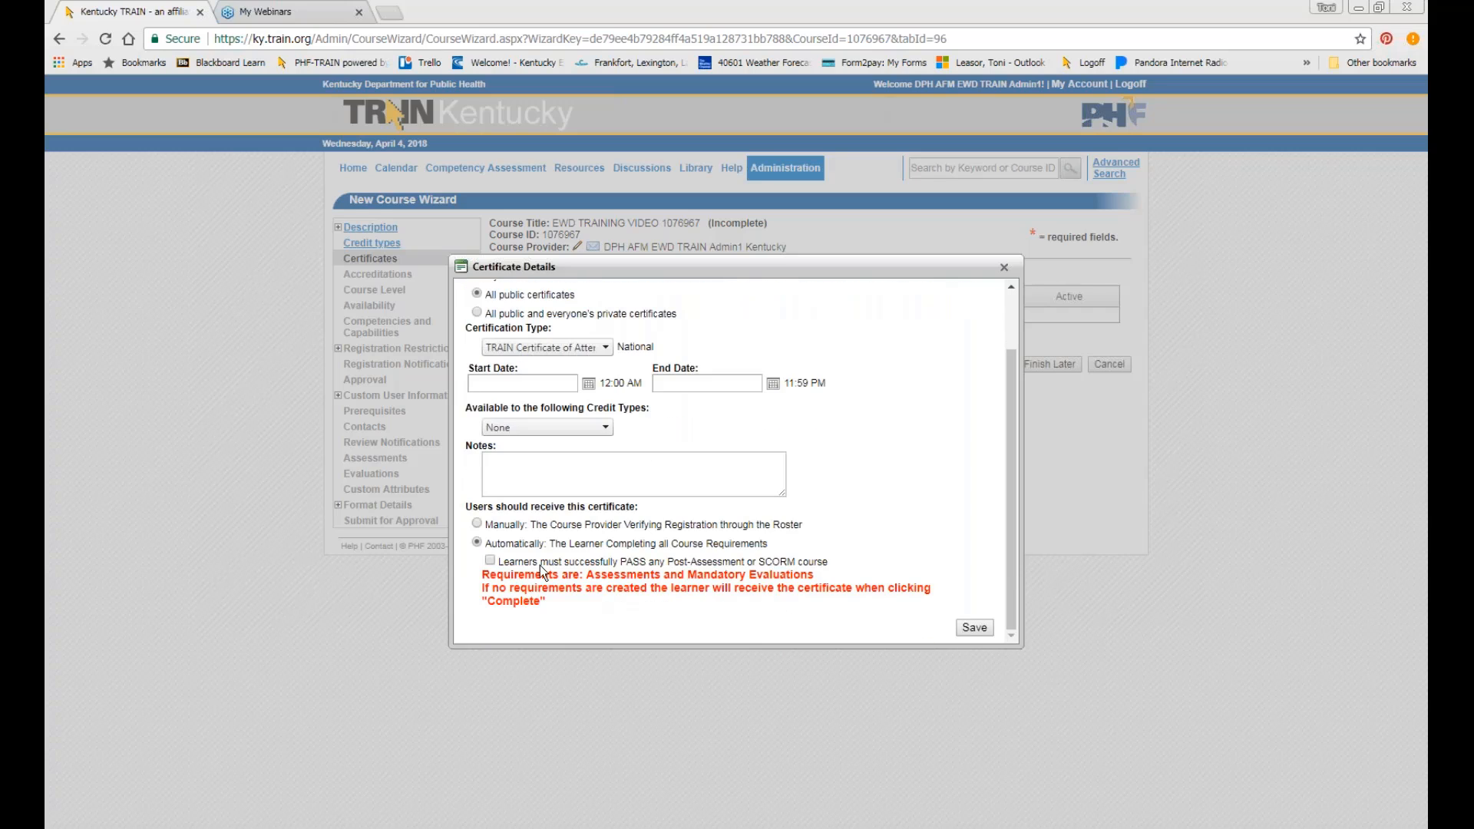
{"action": "left_click", "coordinate": [490, 563]}
{"action": "left_click", "coordinate": [974, 628]}
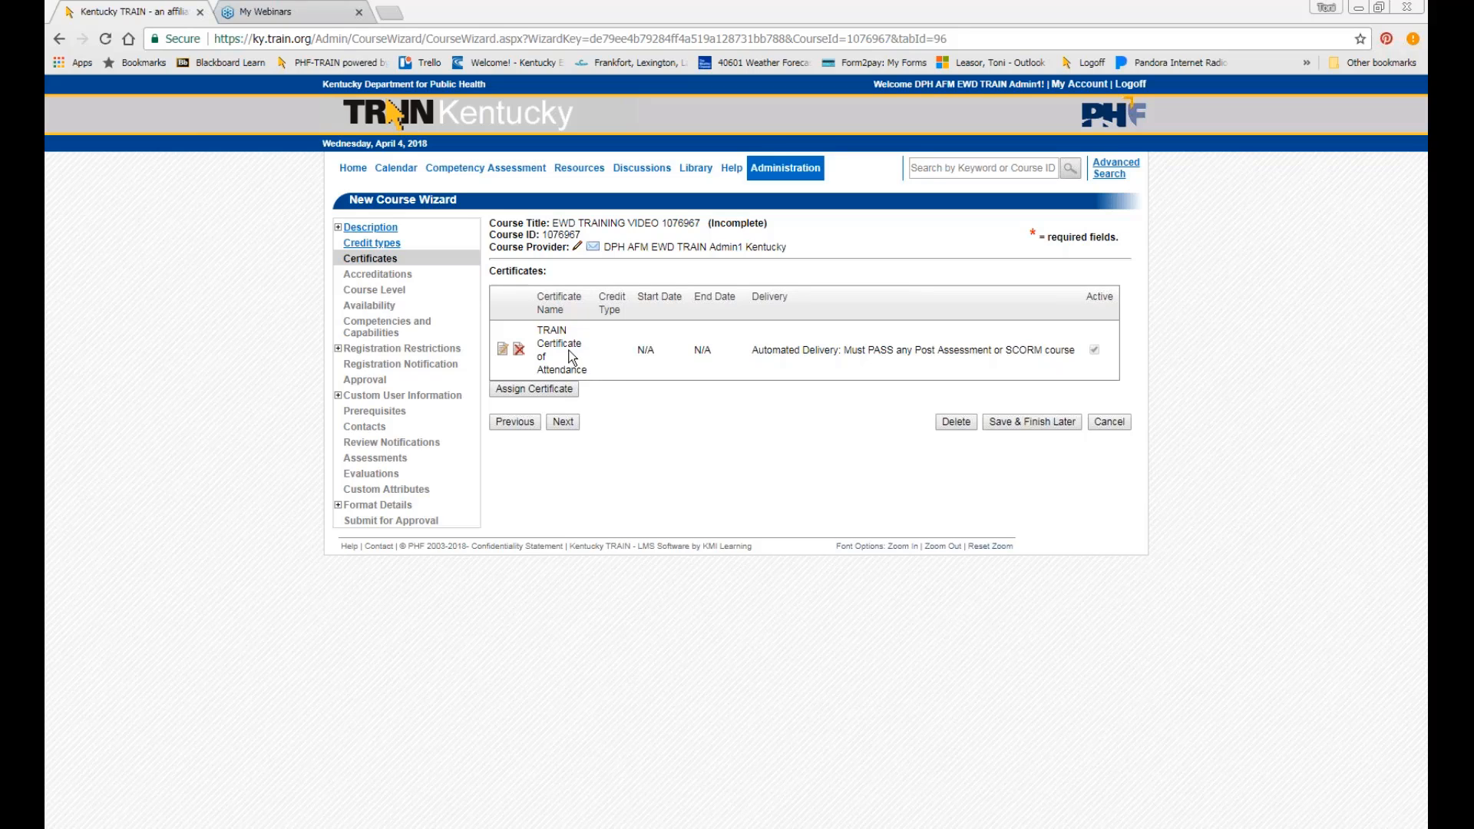
Skip Accreditations and set the Course Level to Introductory after comparing it with Intermediate.
{"action": "left_click", "coordinate": [563, 420]}
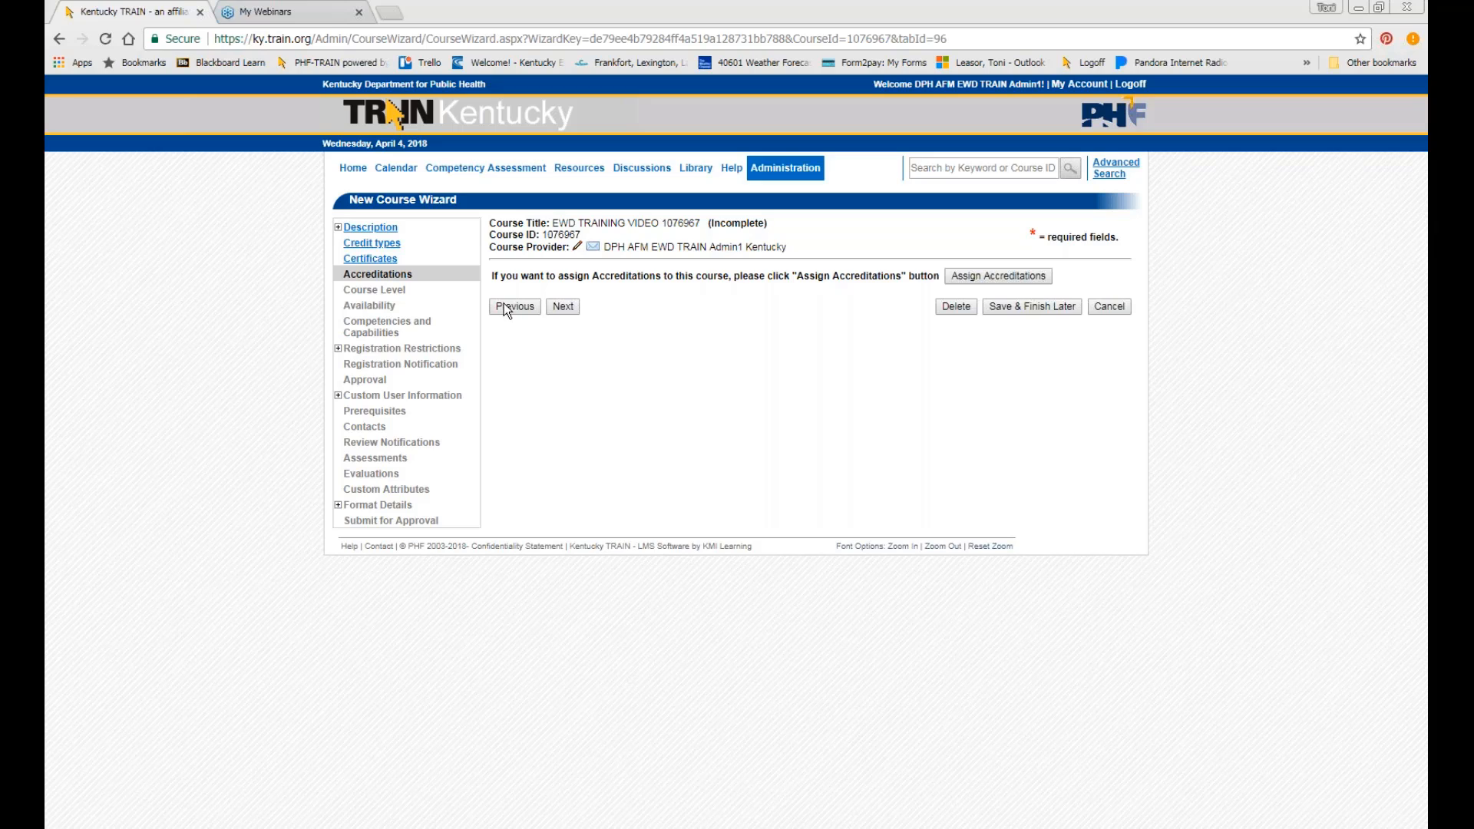
{"action": "left_click", "coordinate": [564, 307]}
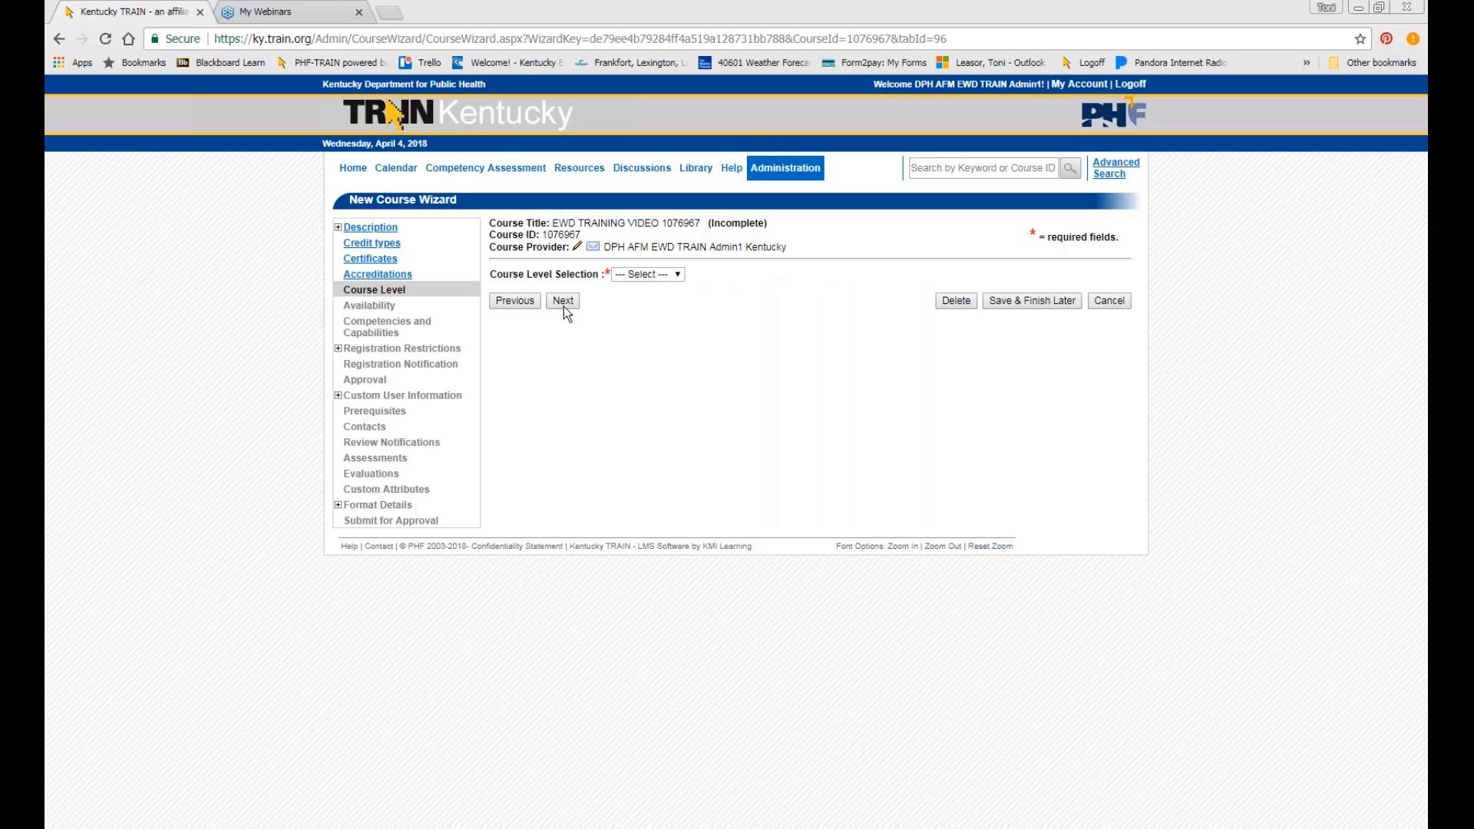
{"action": "left_click", "coordinate": [641, 275]}
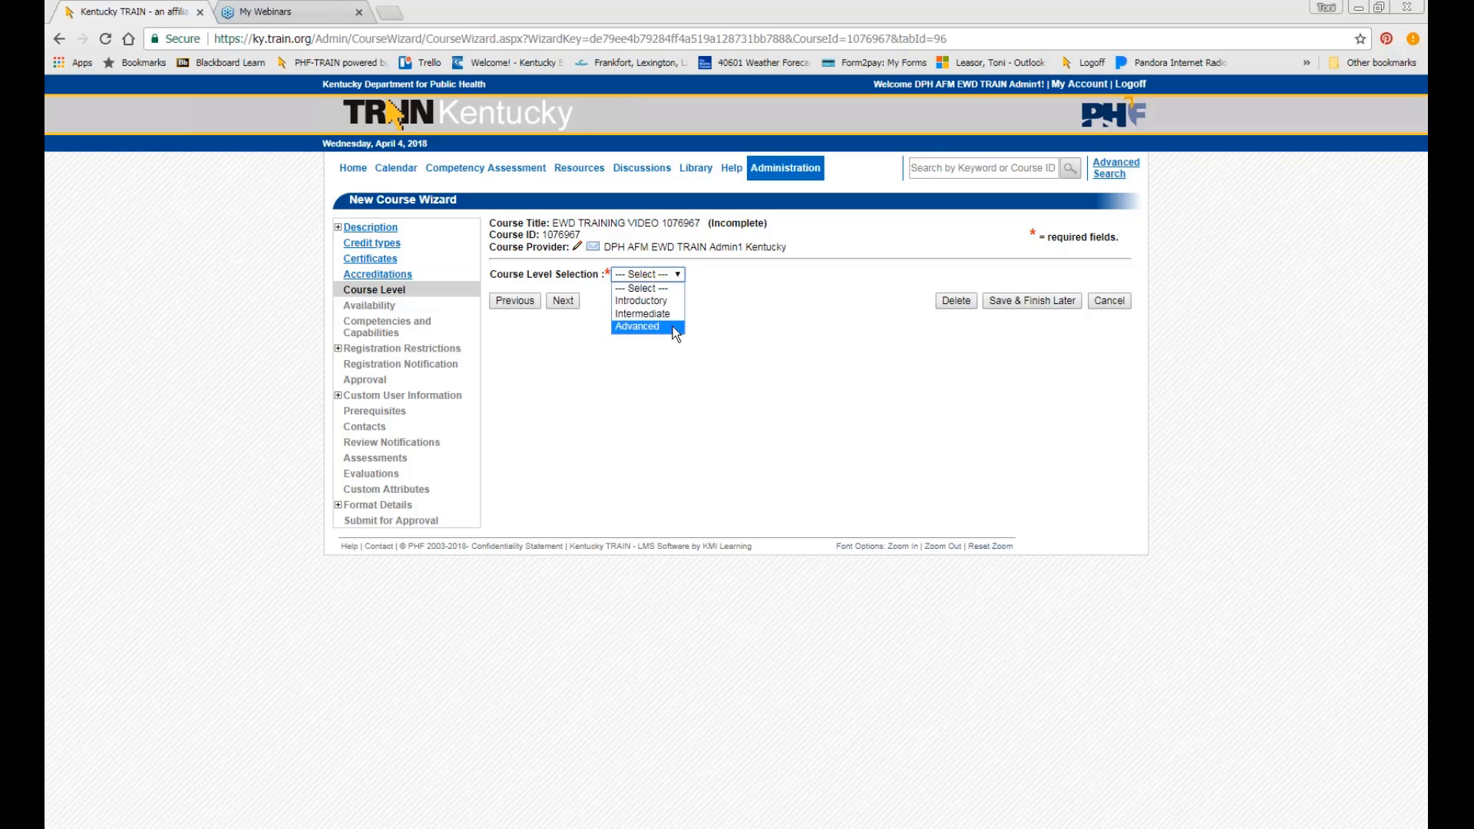
{"action": "left_click", "coordinate": [656, 302]}
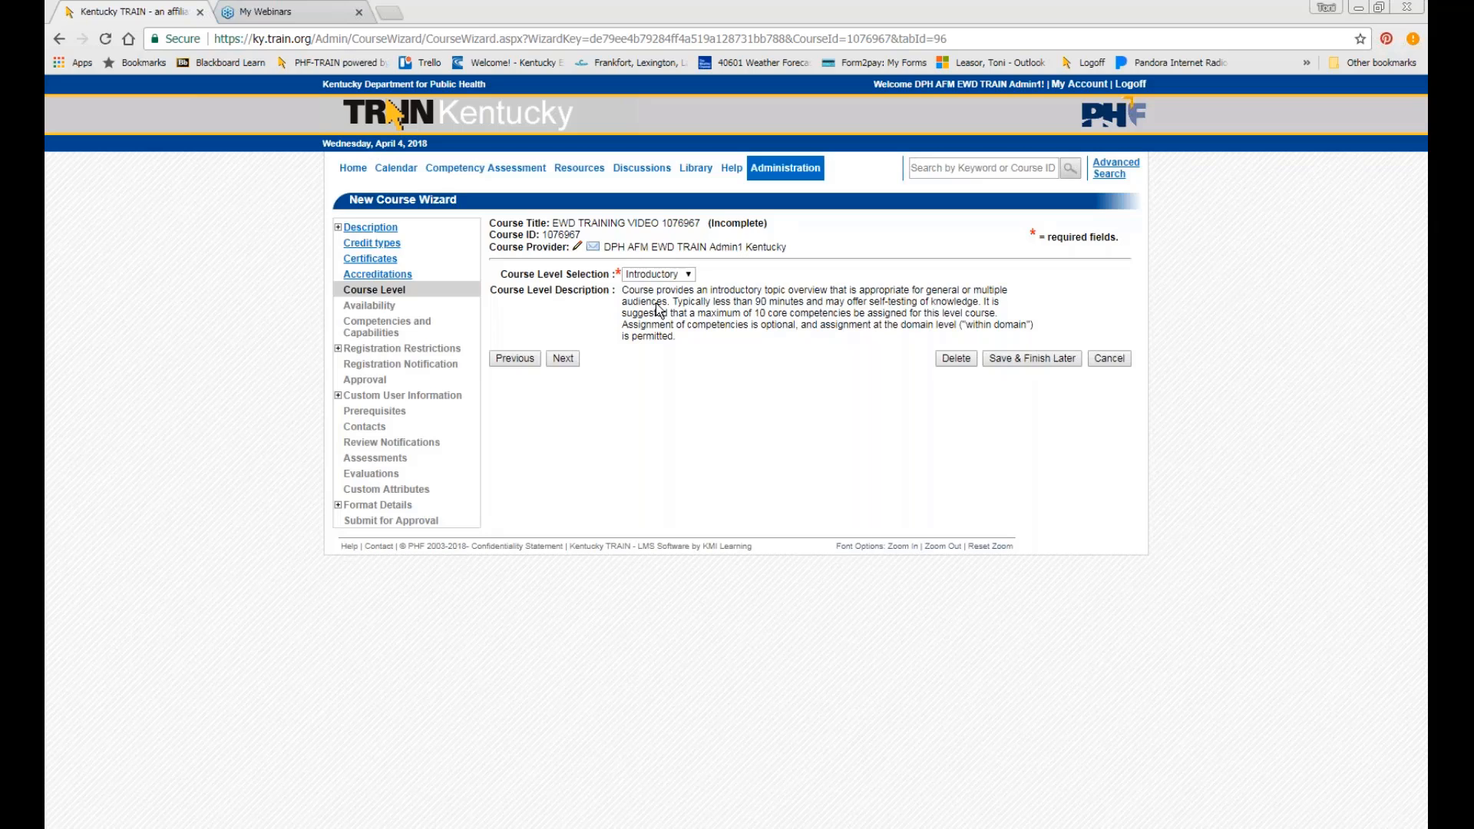
{"action": "left_click_drag", "start_coordinate": [686, 341], "coordinate": [624, 297]}
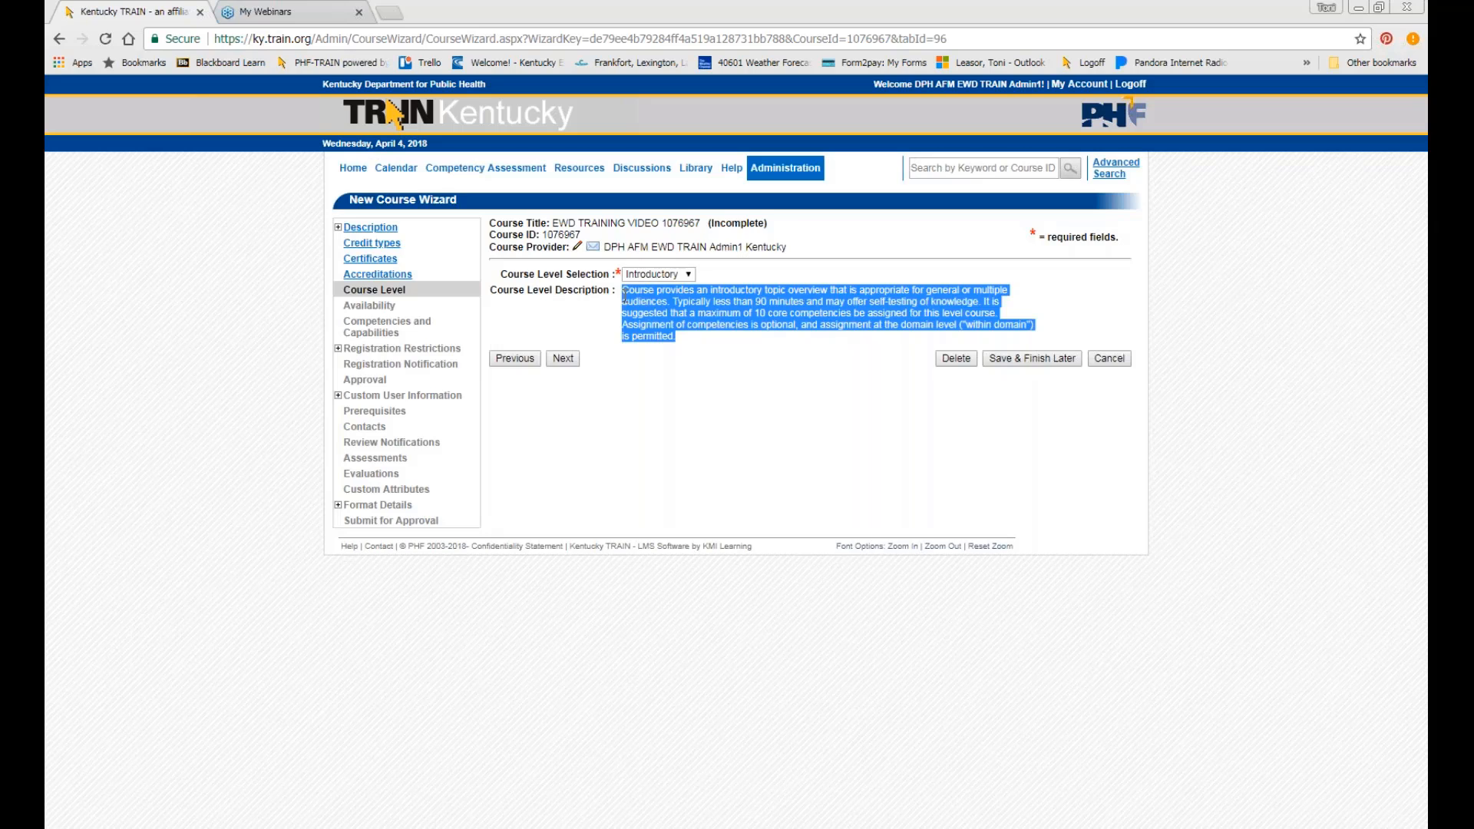
{"action": "left_click", "coordinate": [685, 274]}
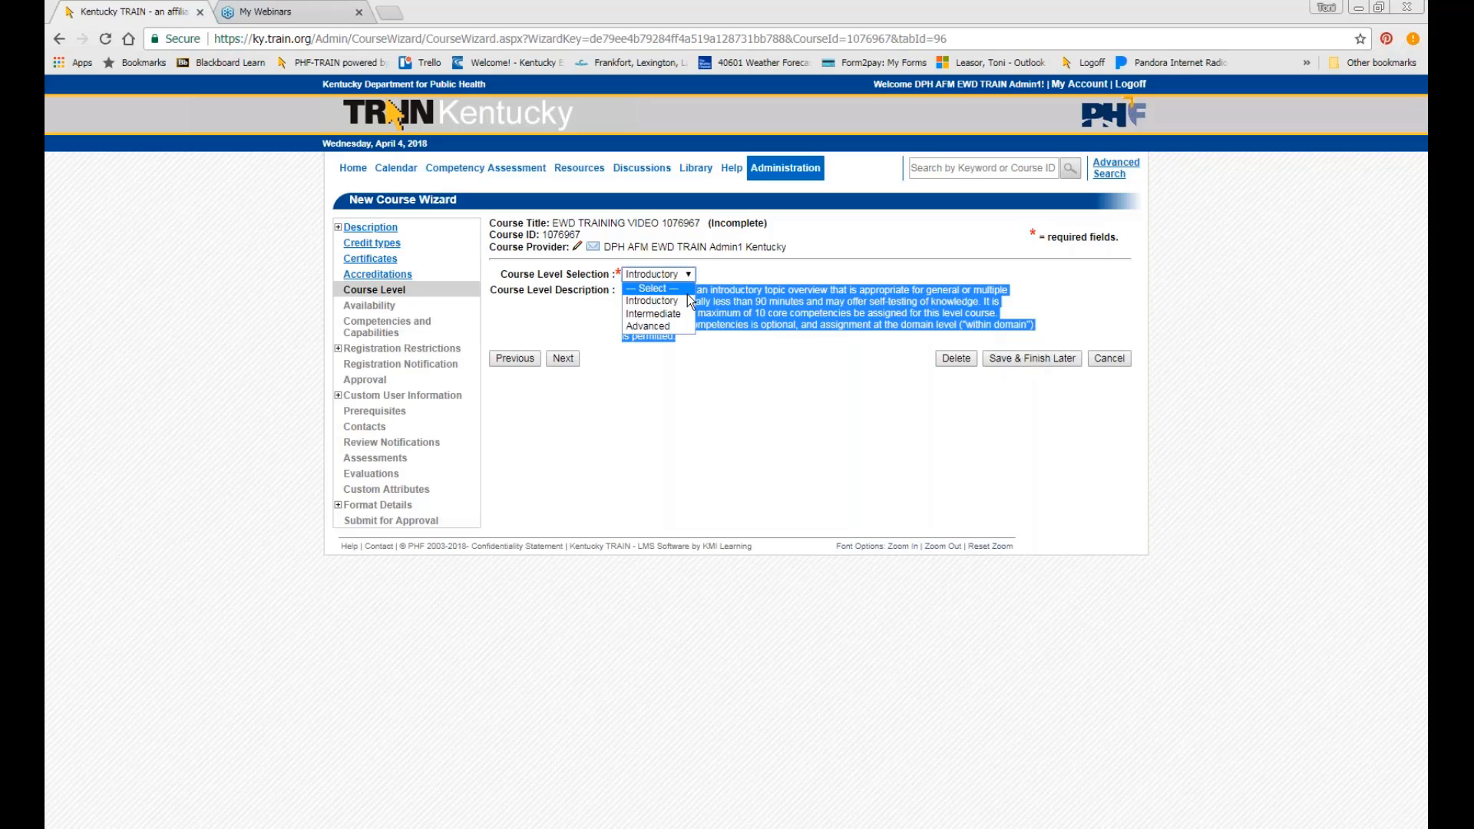
{"action": "left_click", "coordinate": [652, 314]}
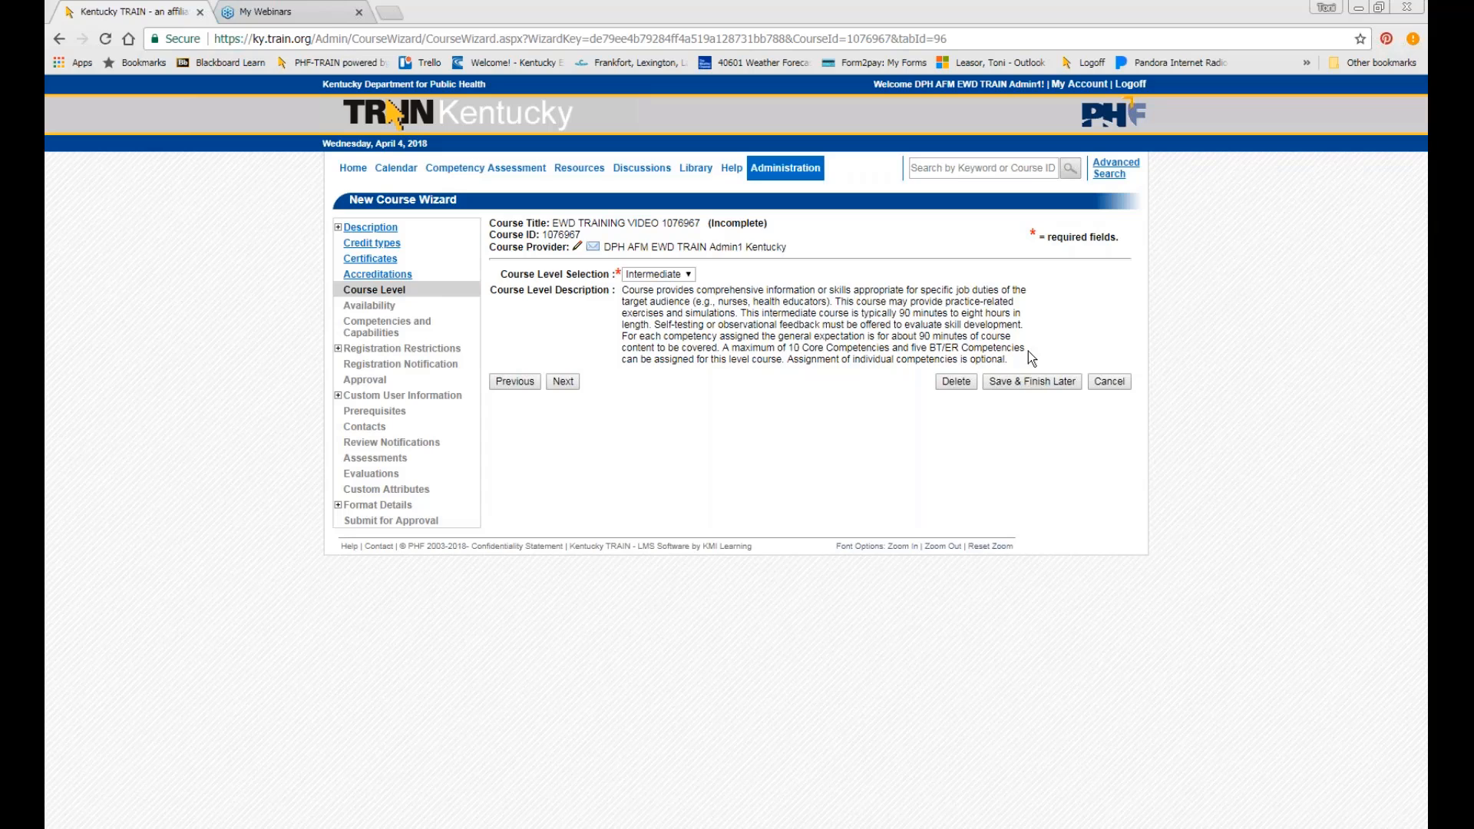
{"action": "left_click_drag", "start_coordinate": [1018, 360], "coordinate": [623, 291]}
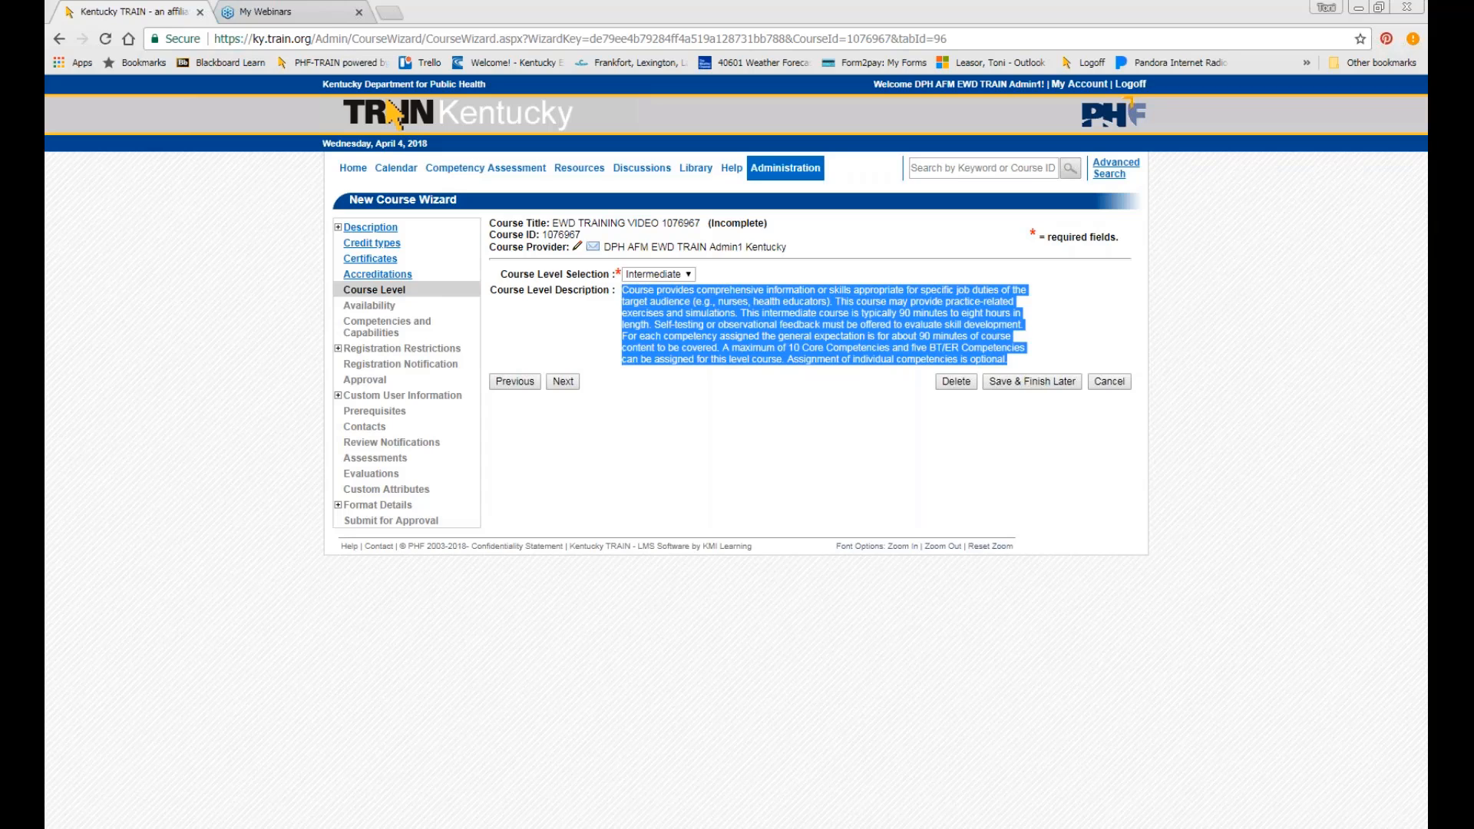
{"action": "left_click", "coordinate": [622, 428]}
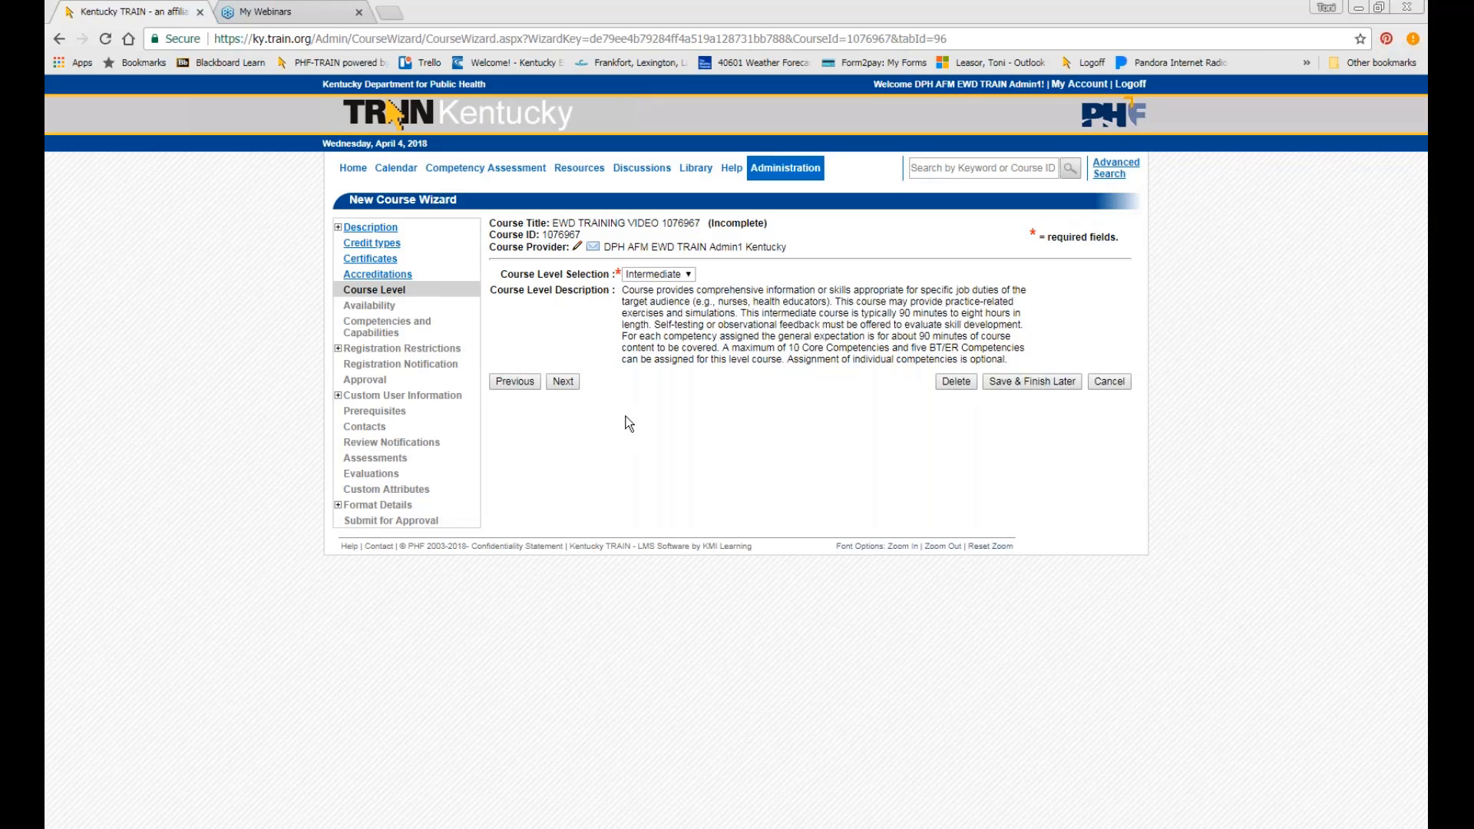
{"action": "left_click", "coordinate": [659, 274]}
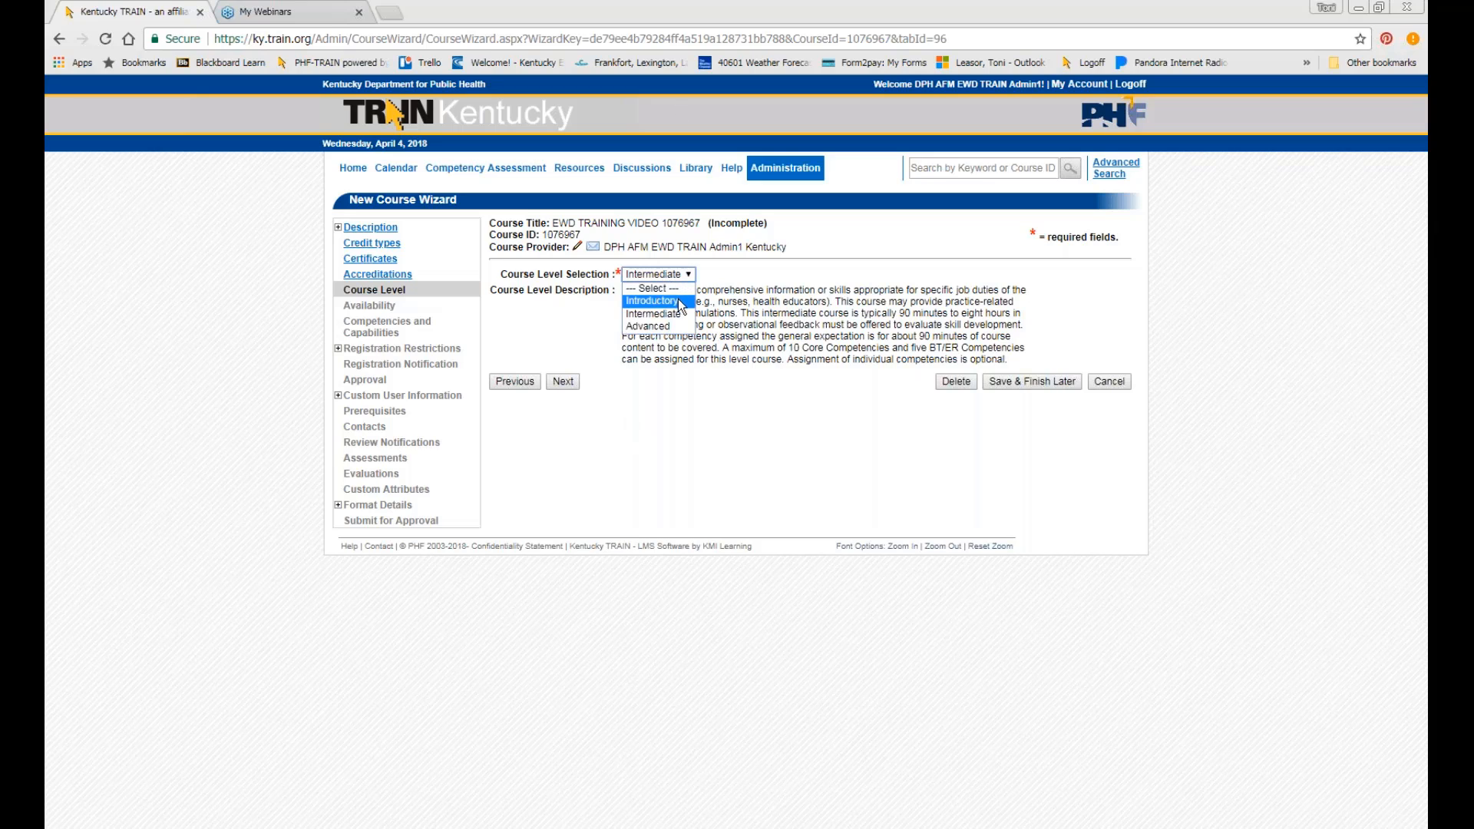
{"action": "left_click", "coordinate": [653, 287]}
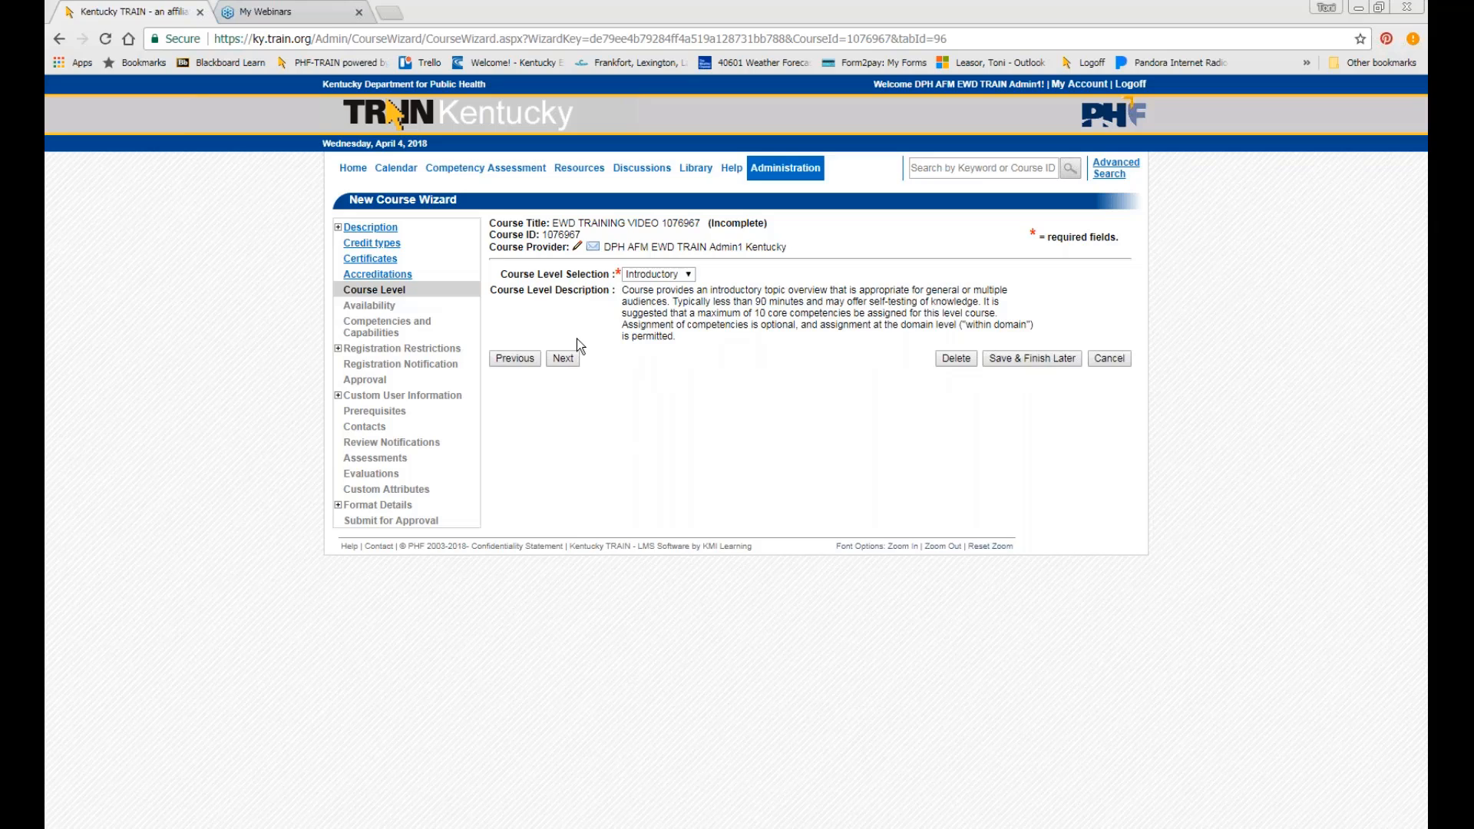
Confirm availability is limited to Kentucky and advance to Competencies and Capabilities.
{"action": "left_click", "coordinate": [568, 362]}
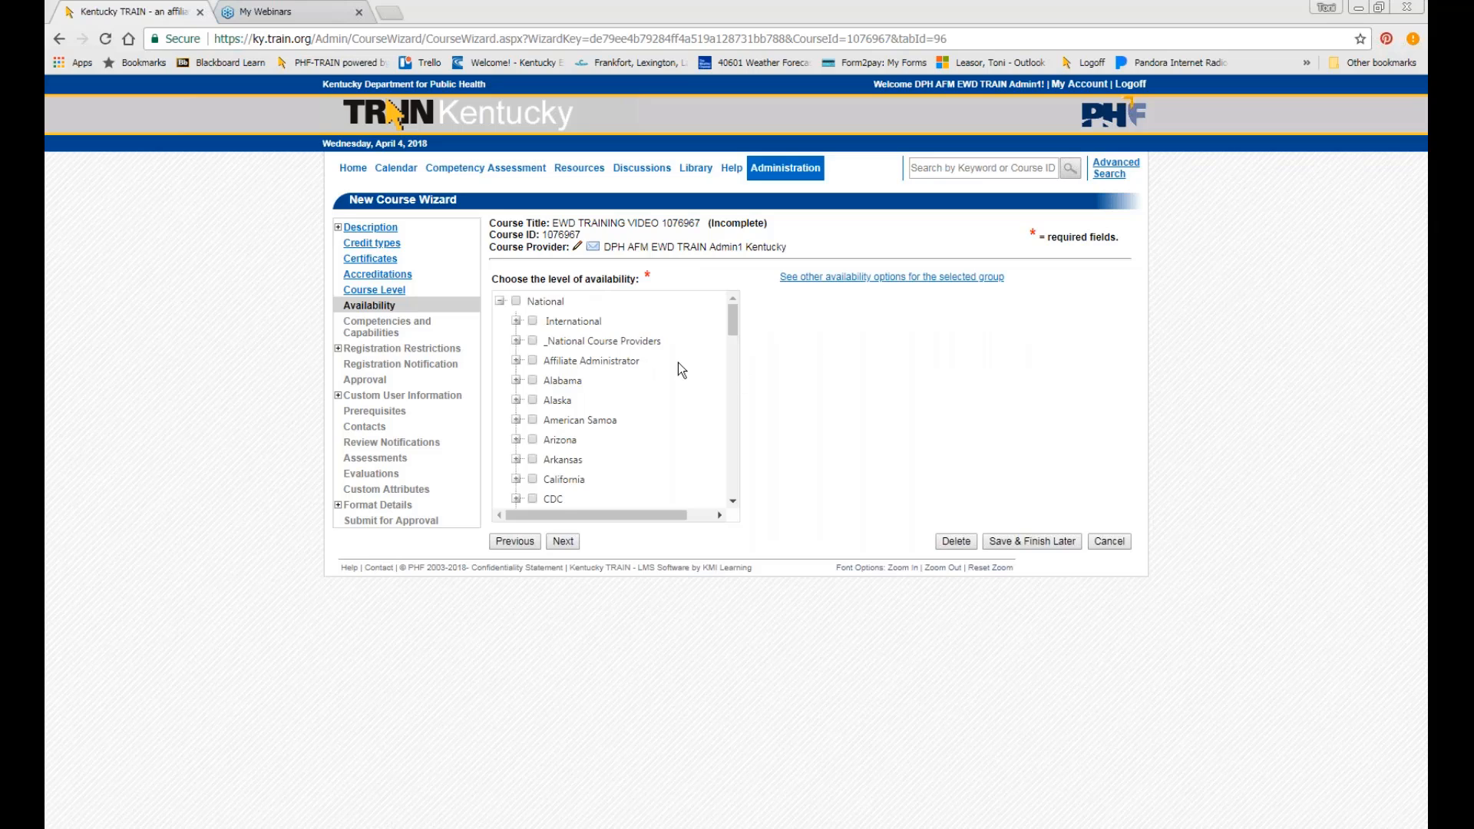
{"action": "scroll", "coordinate": [676, 366], "scroll_direction": "down", "scroll_amount": 5}
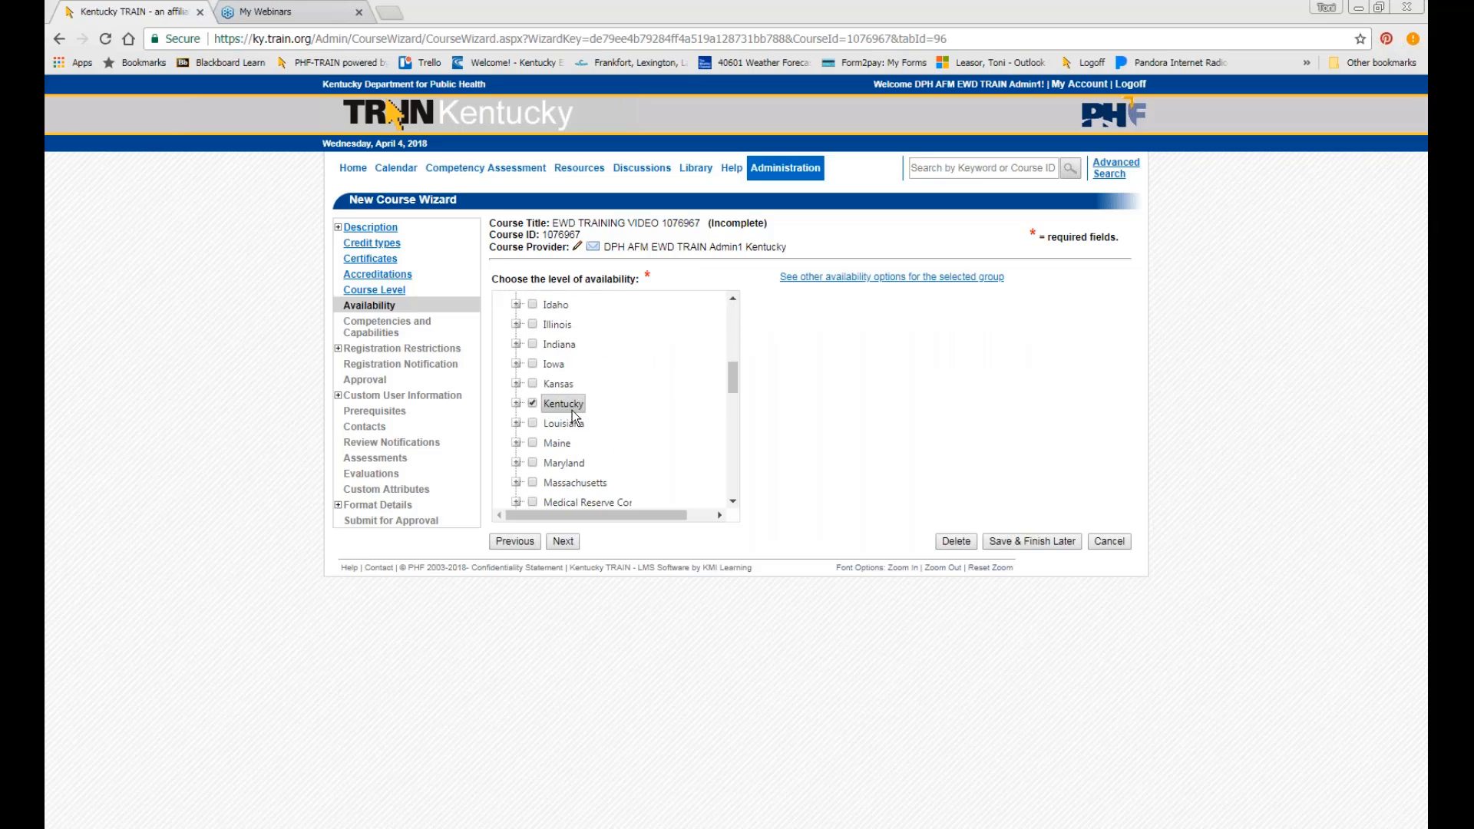
{"action": "left_click", "coordinate": [564, 544]}
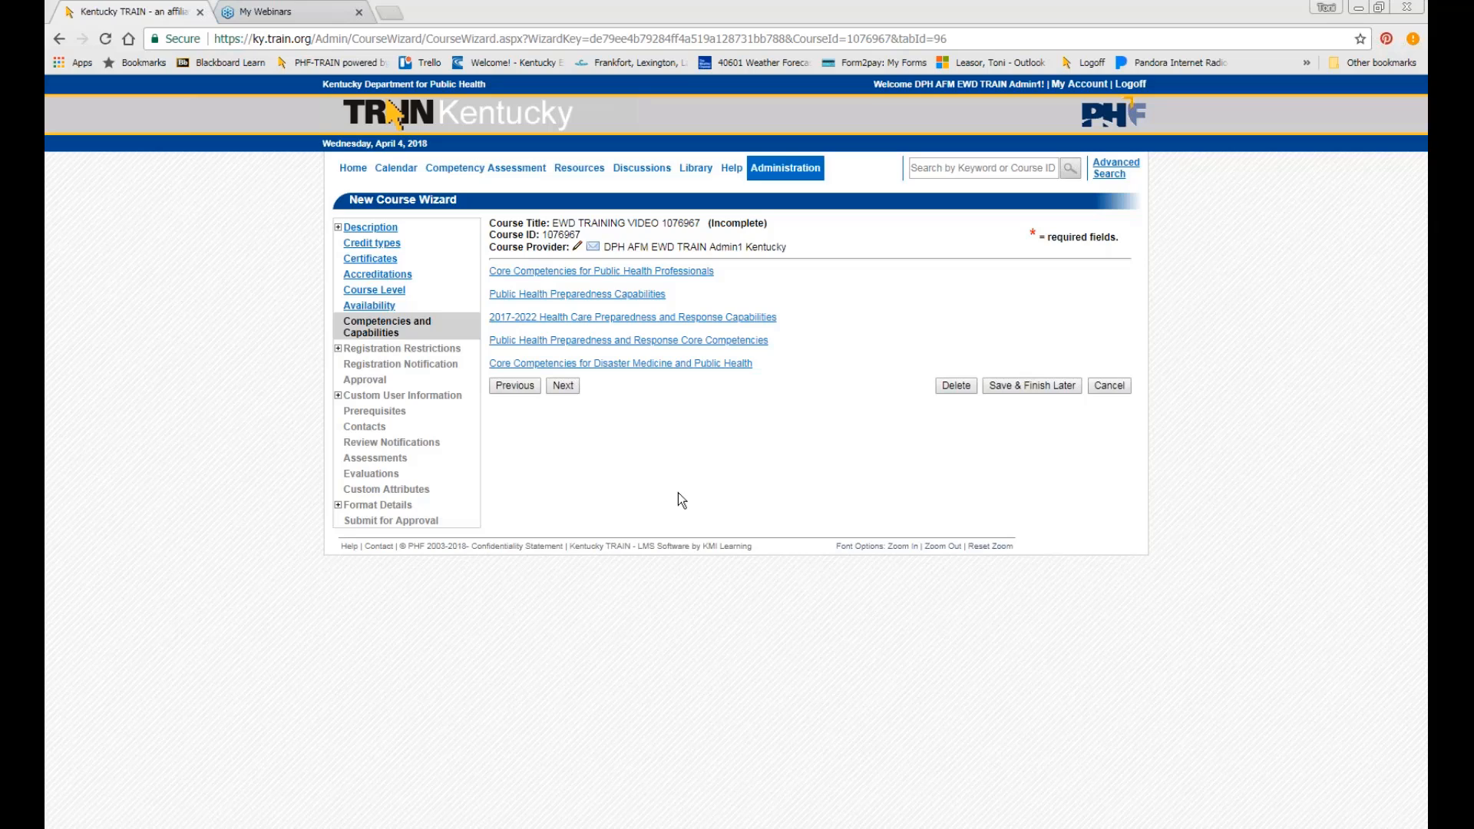
In Tier One Core Competencies, tag the Analytical/Assessment information technology competency.
{"action": "left_click", "coordinate": [523, 278]}
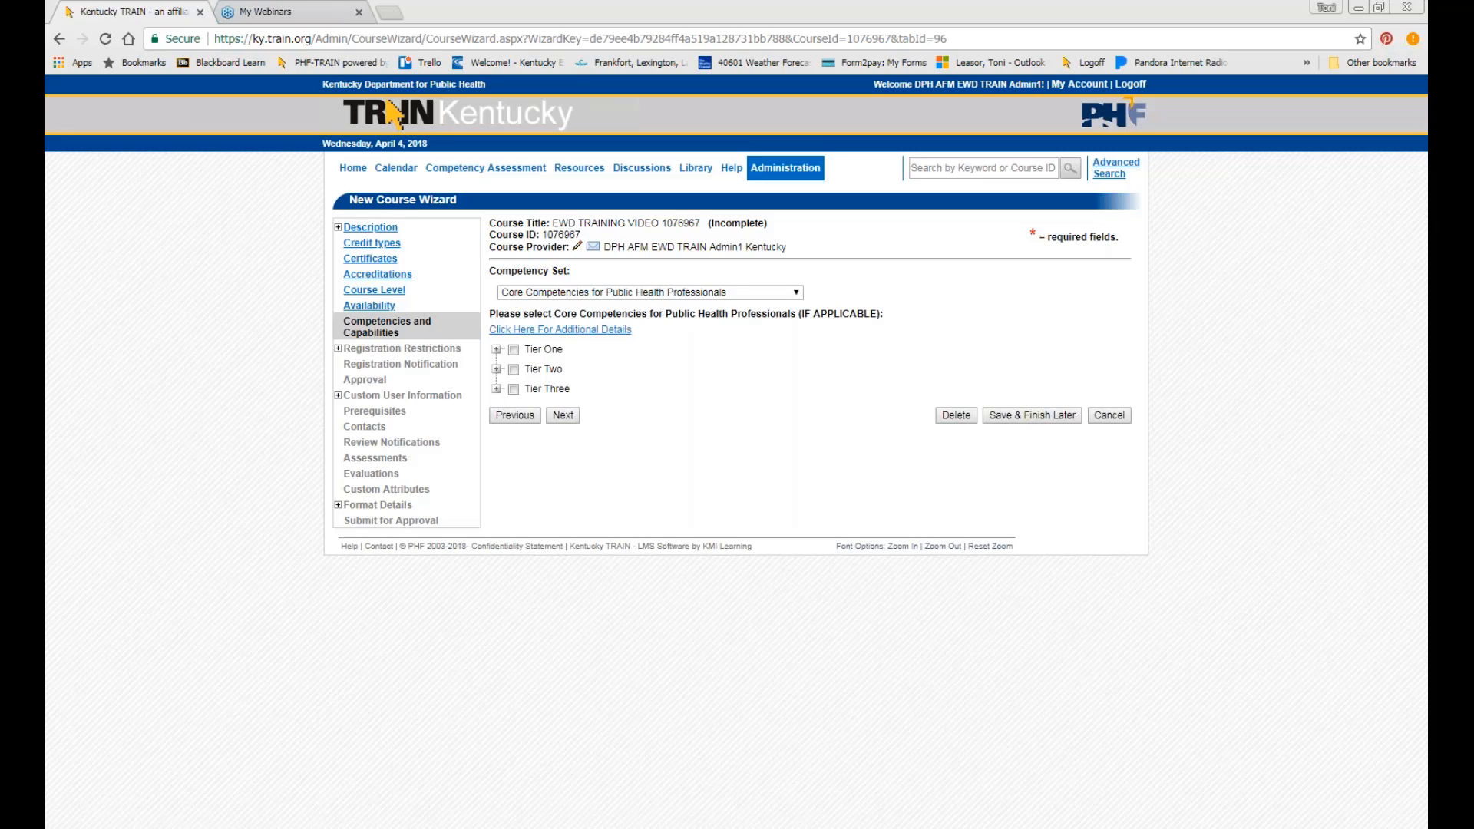
{"action": "left_click", "coordinate": [497, 350]}
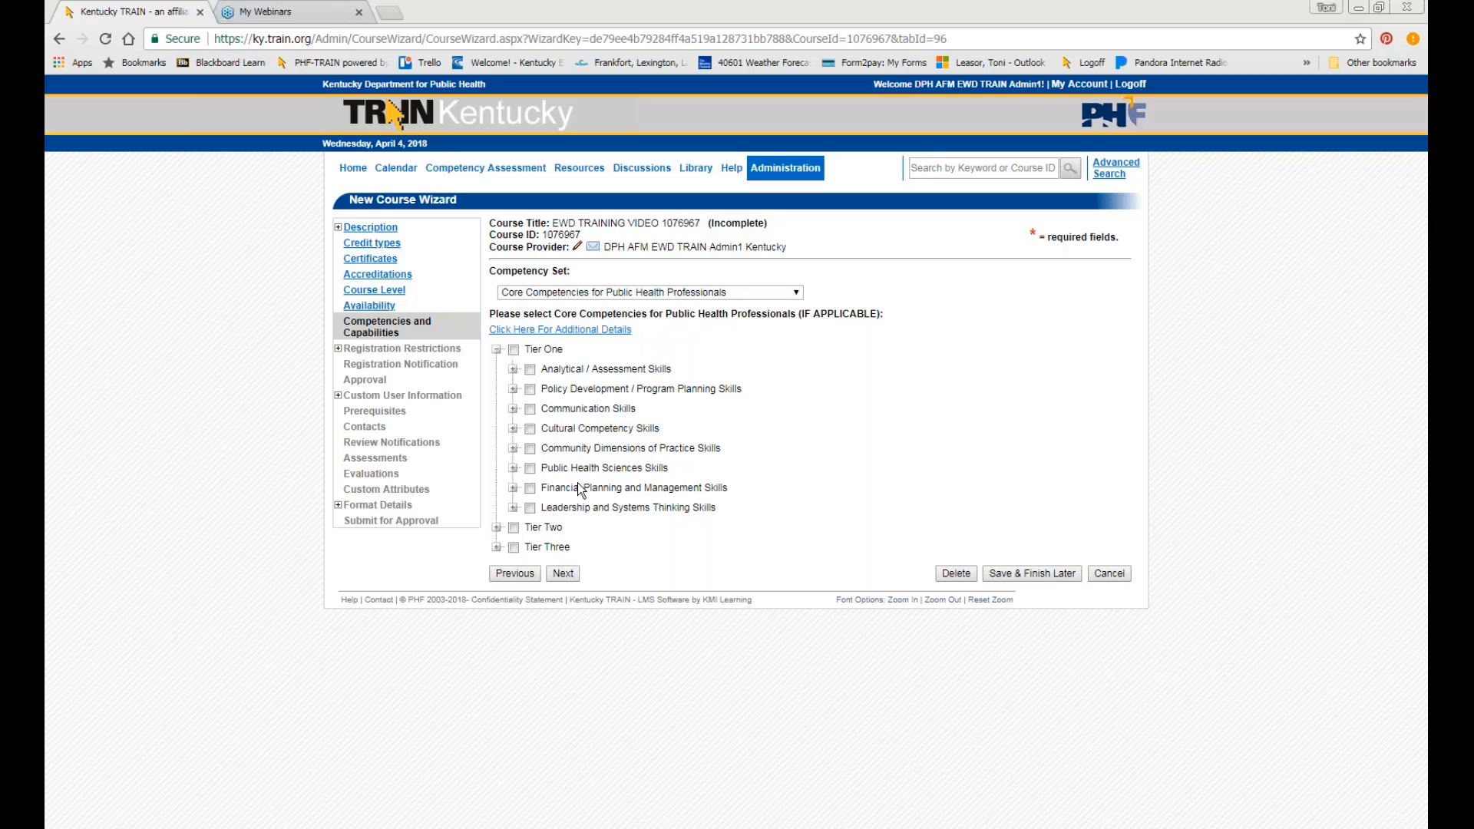
{"action": "left_click", "coordinate": [513, 369]}
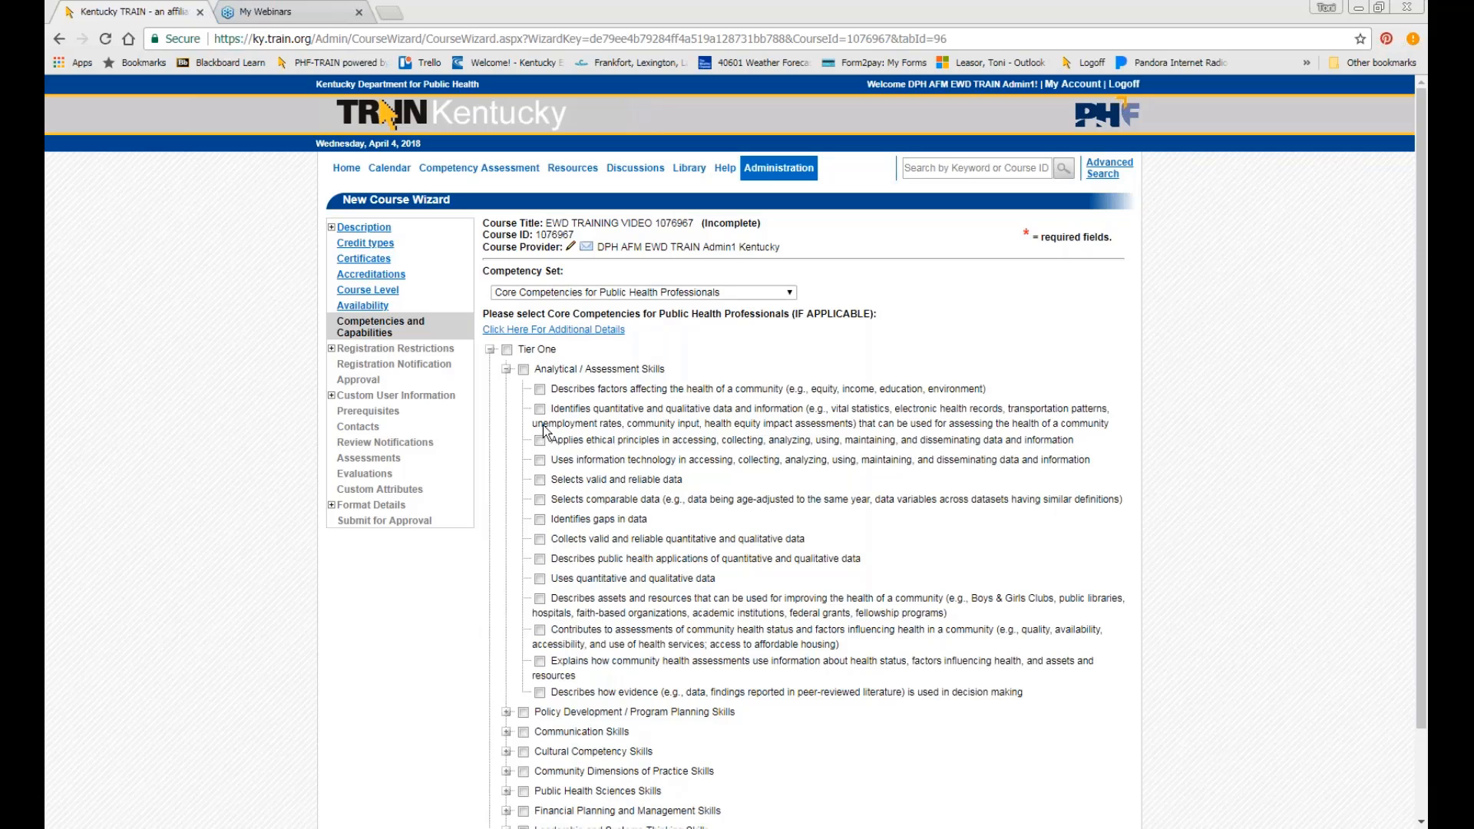
{"action": "left_click", "coordinate": [540, 462]}
{"action": "scroll", "coordinate": [589, 557], "scroll_direction": "down", "scroll_amount": 1}
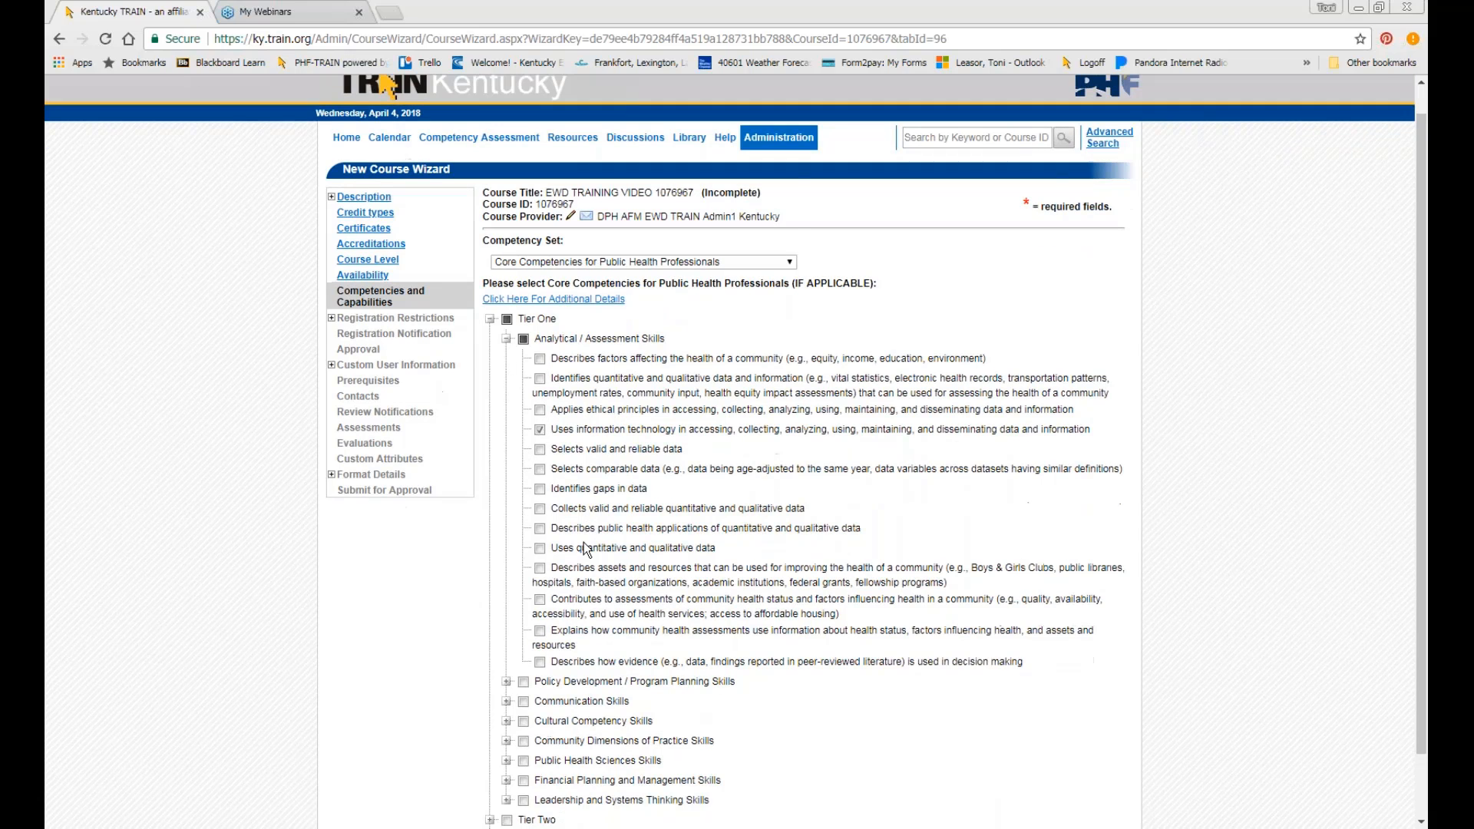
{"action": "scroll", "coordinate": [586, 548], "scroll_direction": "down", "scroll_amount": 1}
Tag the Policy Development program goals and current trends competencies, then continue.
{"action": "left_click", "coordinate": [507, 630]}
{"action": "scroll", "coordinate": [591, 601], "scroll_direction": "down", "scroll_amount": 4}
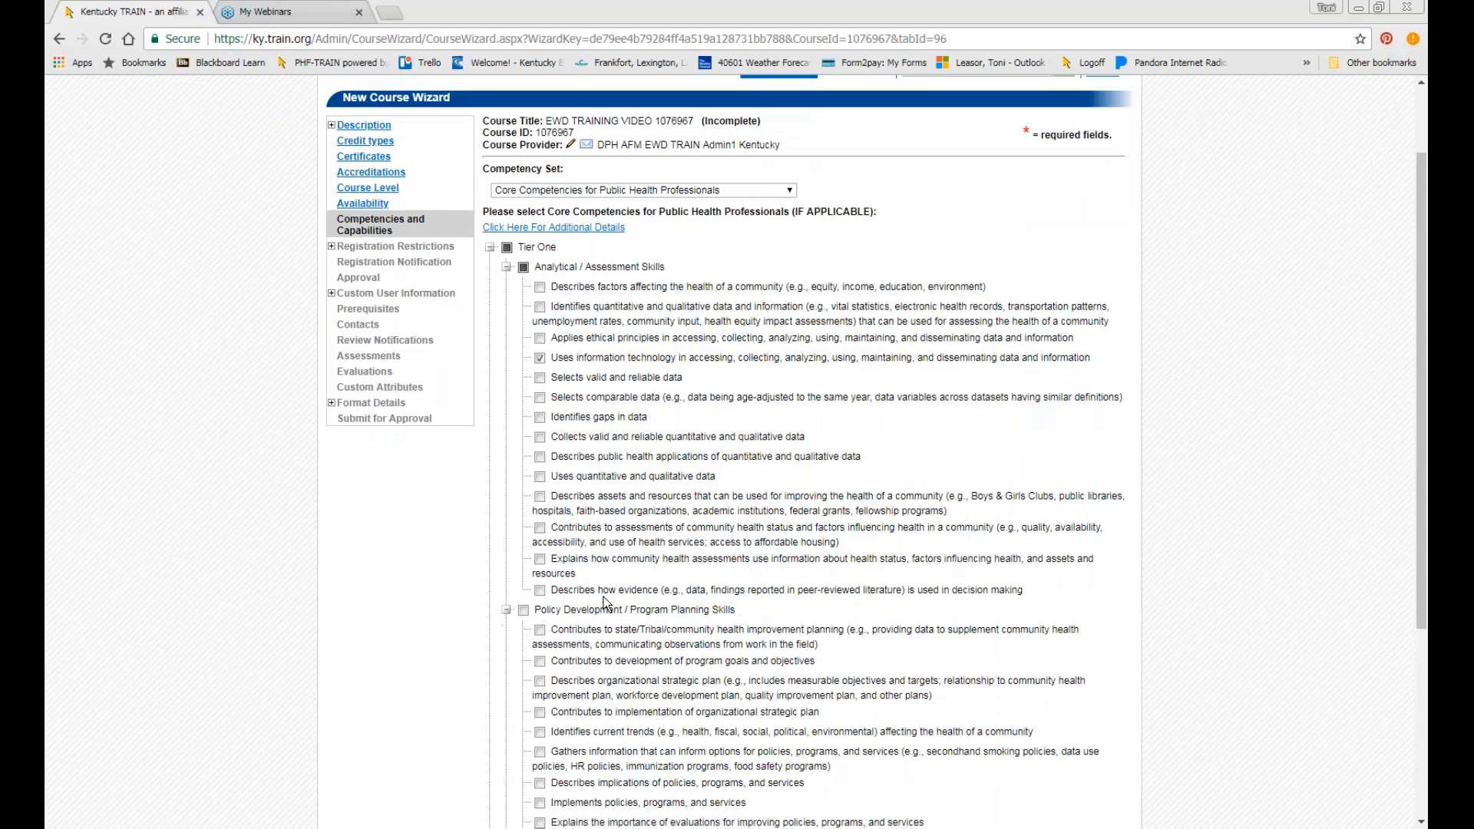
{"action": "left_click", "coordinate": [540, 517]}
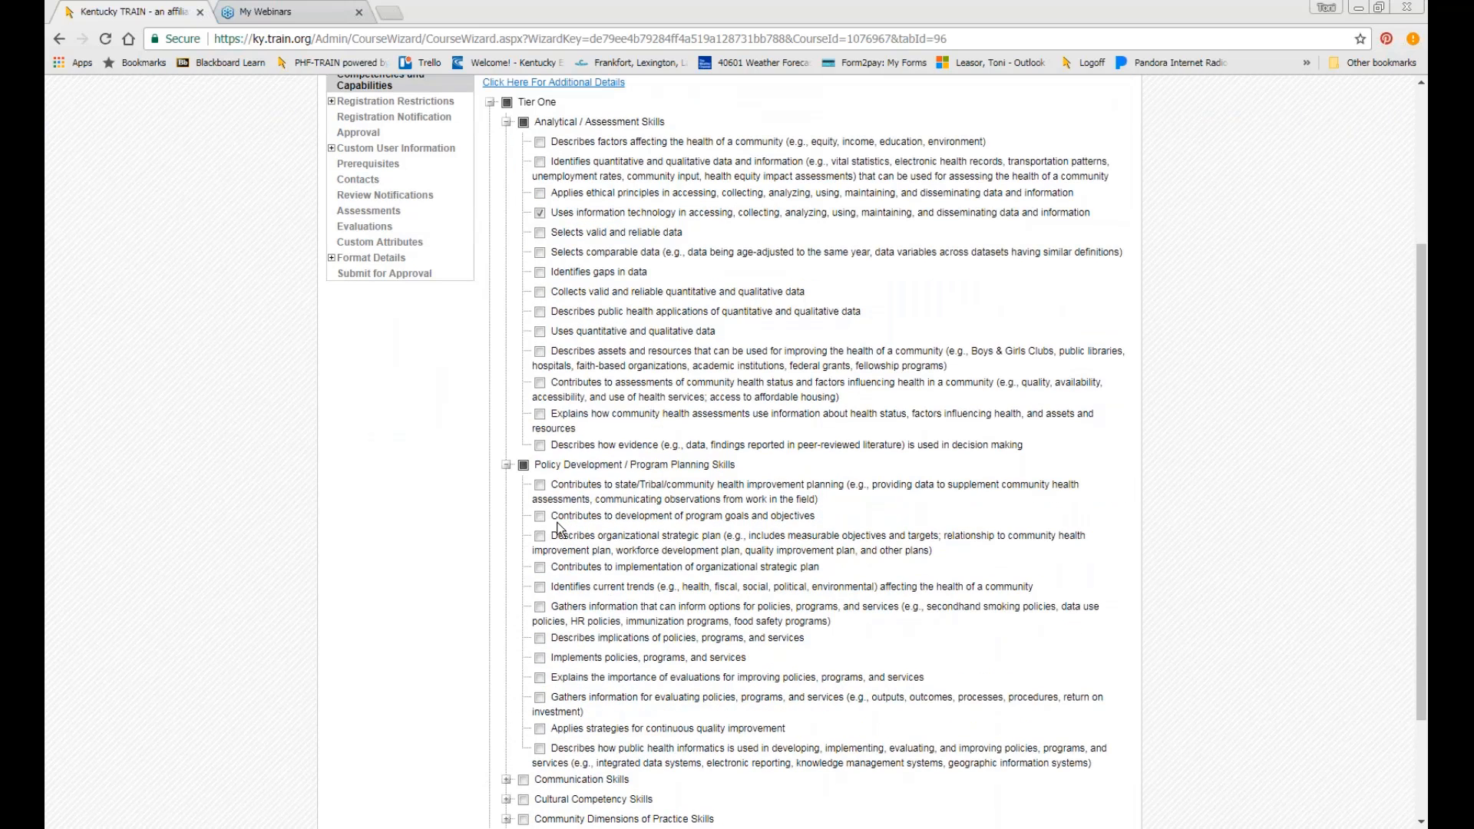
{"action": "left_click", "coordinate": [596, 590]}
{"action": "scroll", "coordinate": [601, 614], "scroll_direction": "down", "scroll_amount": 4}
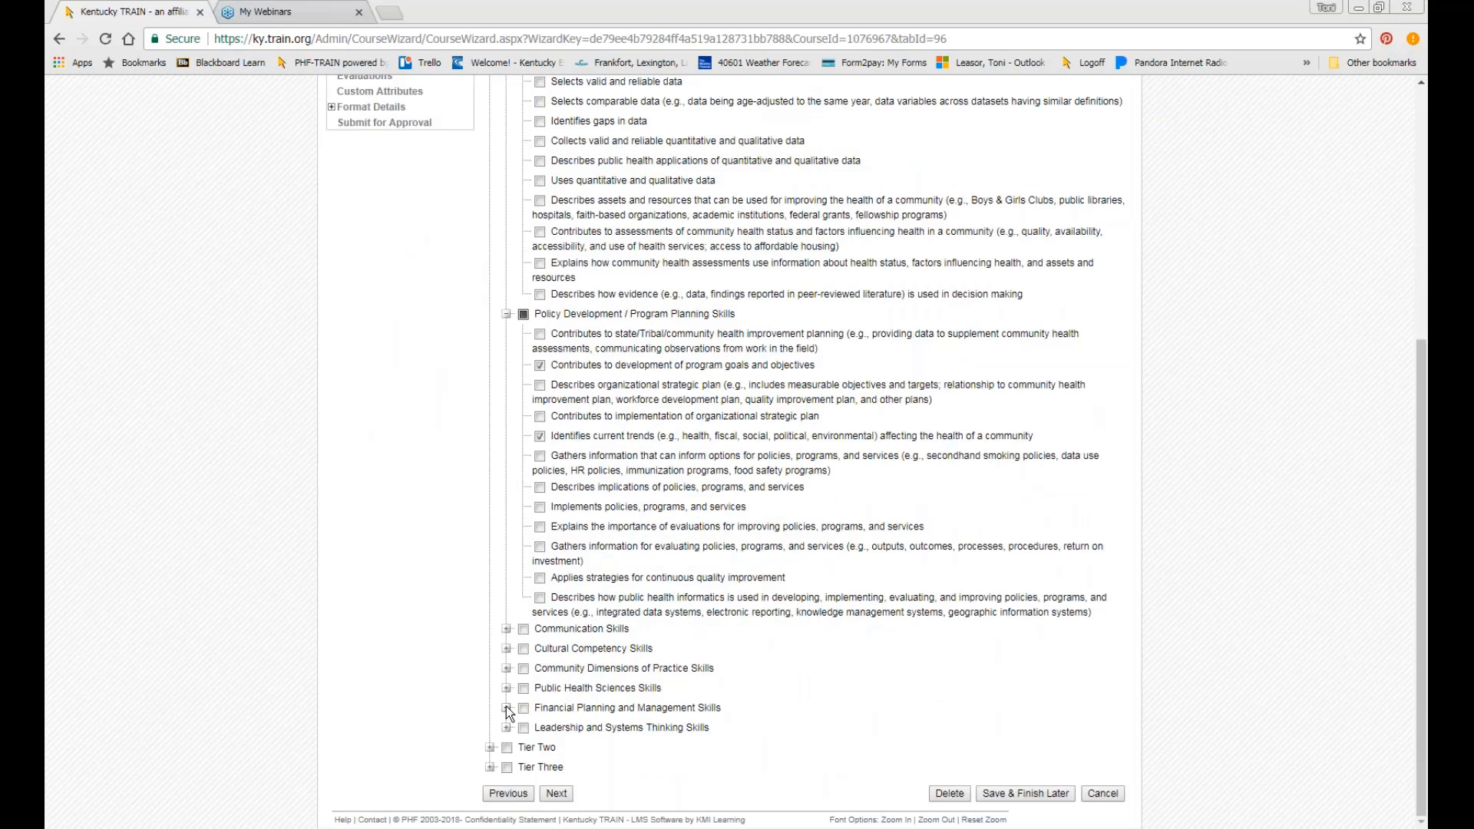
{"action": "left_click", "coordinate": [506, 706]}
{"action": "scroll", "coordinate": [586, 692], "scroll_direction": "down", "scroll_amount": 1}
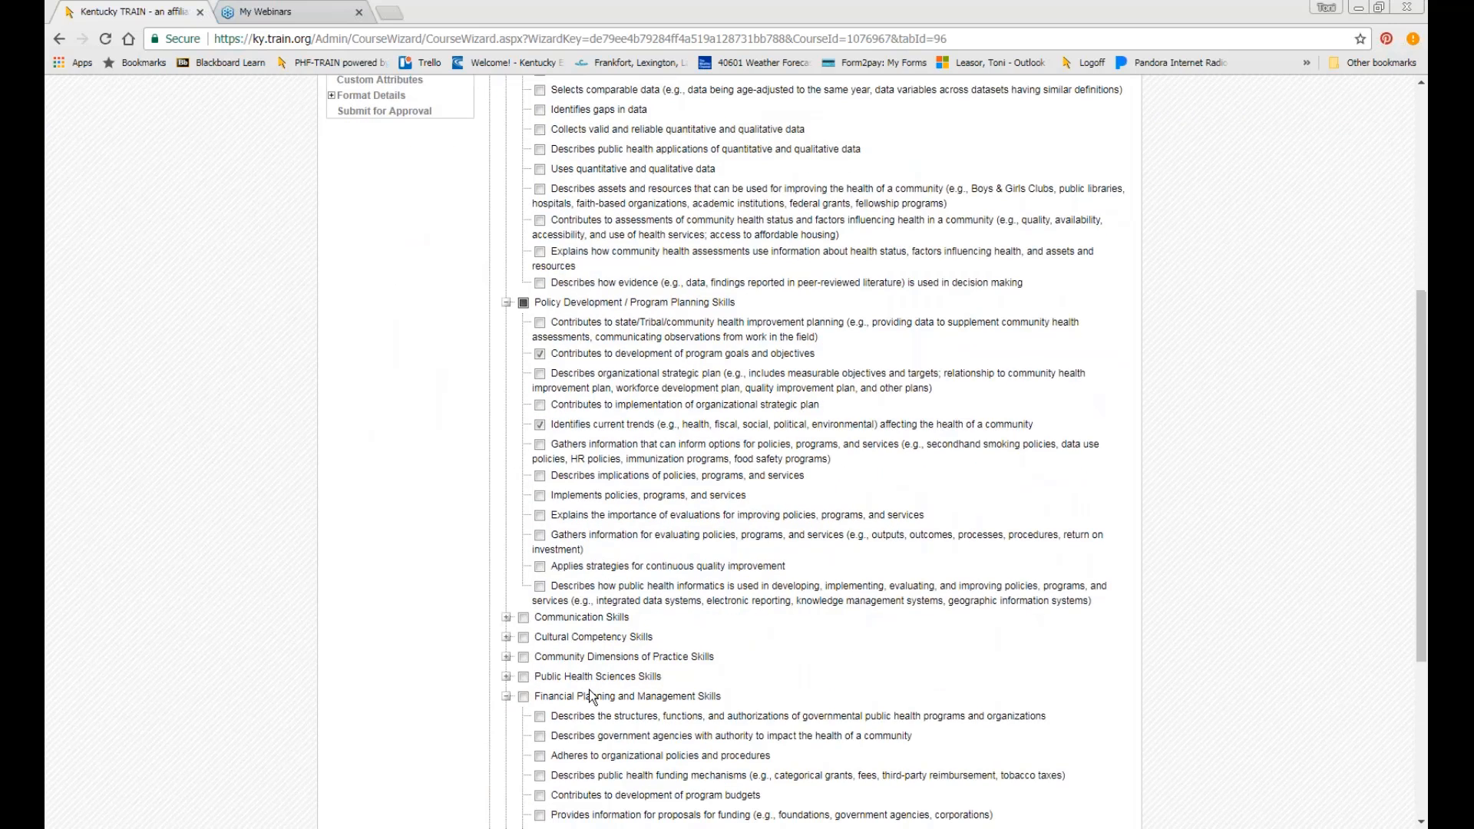
{"action": "scroll", "coordinate": [591, 696], "scroll_direction": "down", "scroll_amount": 3}
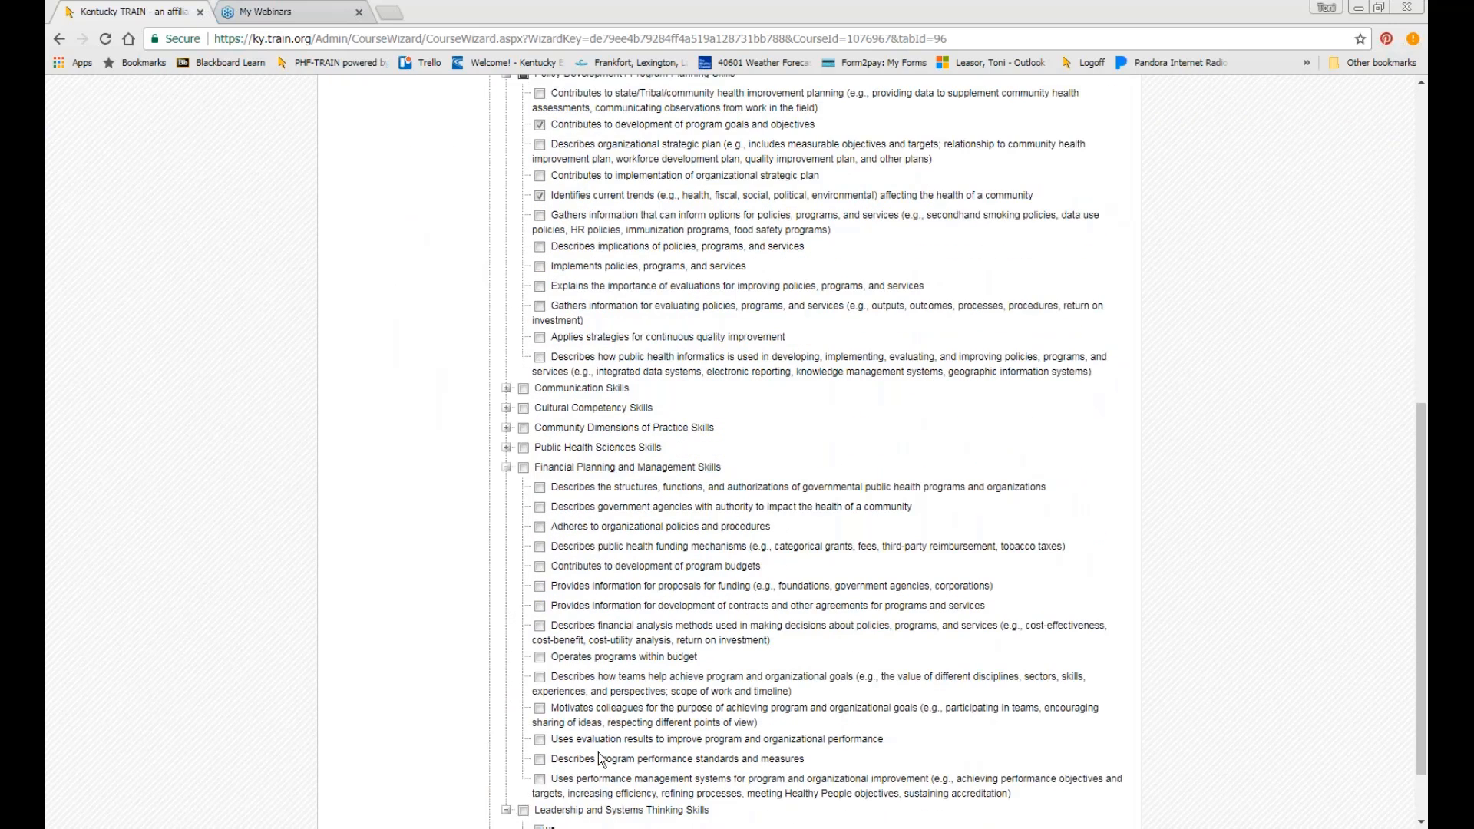
{"action": "scroll", "coordinate": [668, 724], "scroll_direction": "down", "scroll_amount": 4}
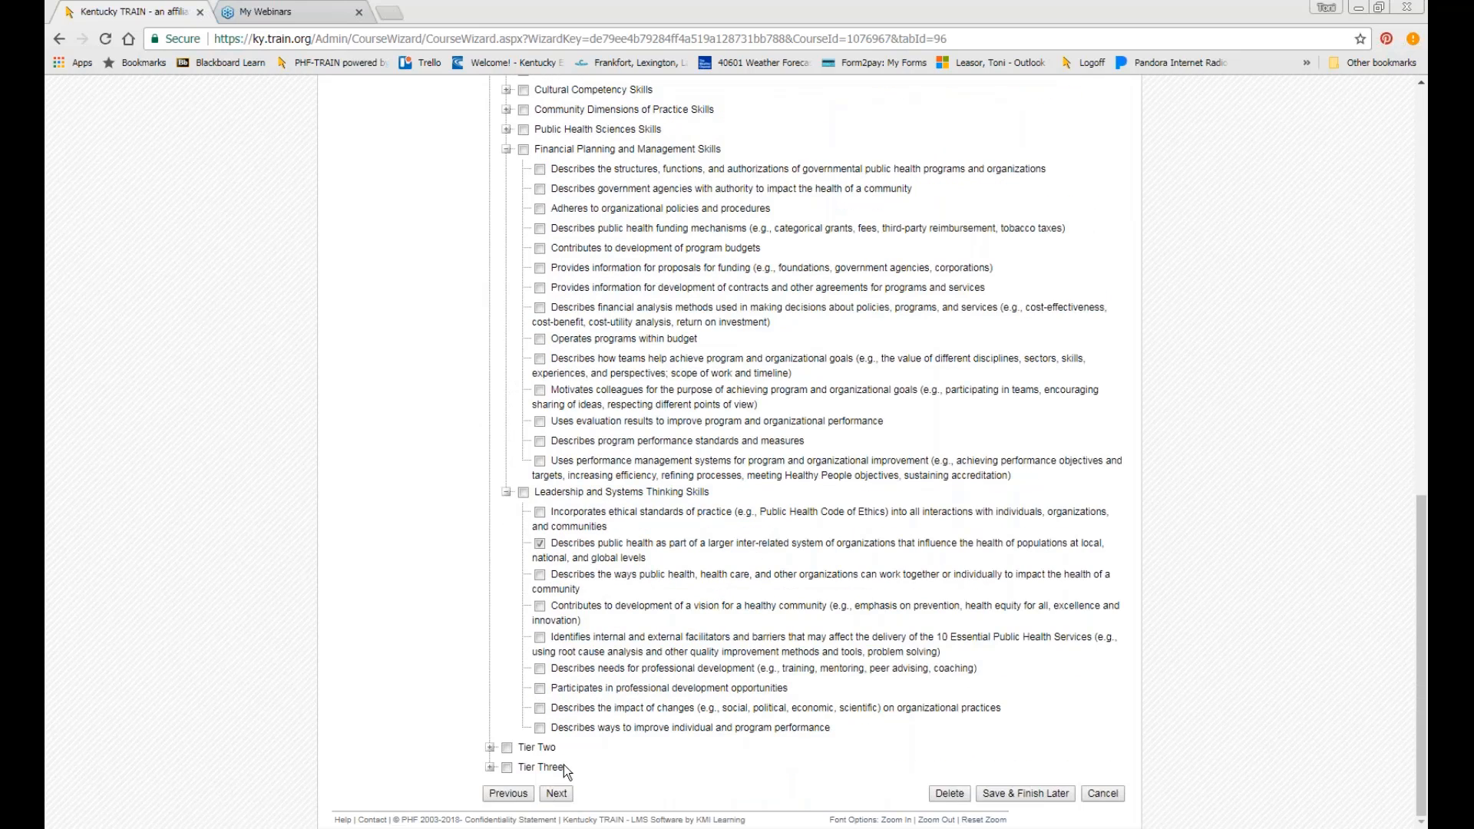
{"action": "left_click", "coordinate": [555, 794]}
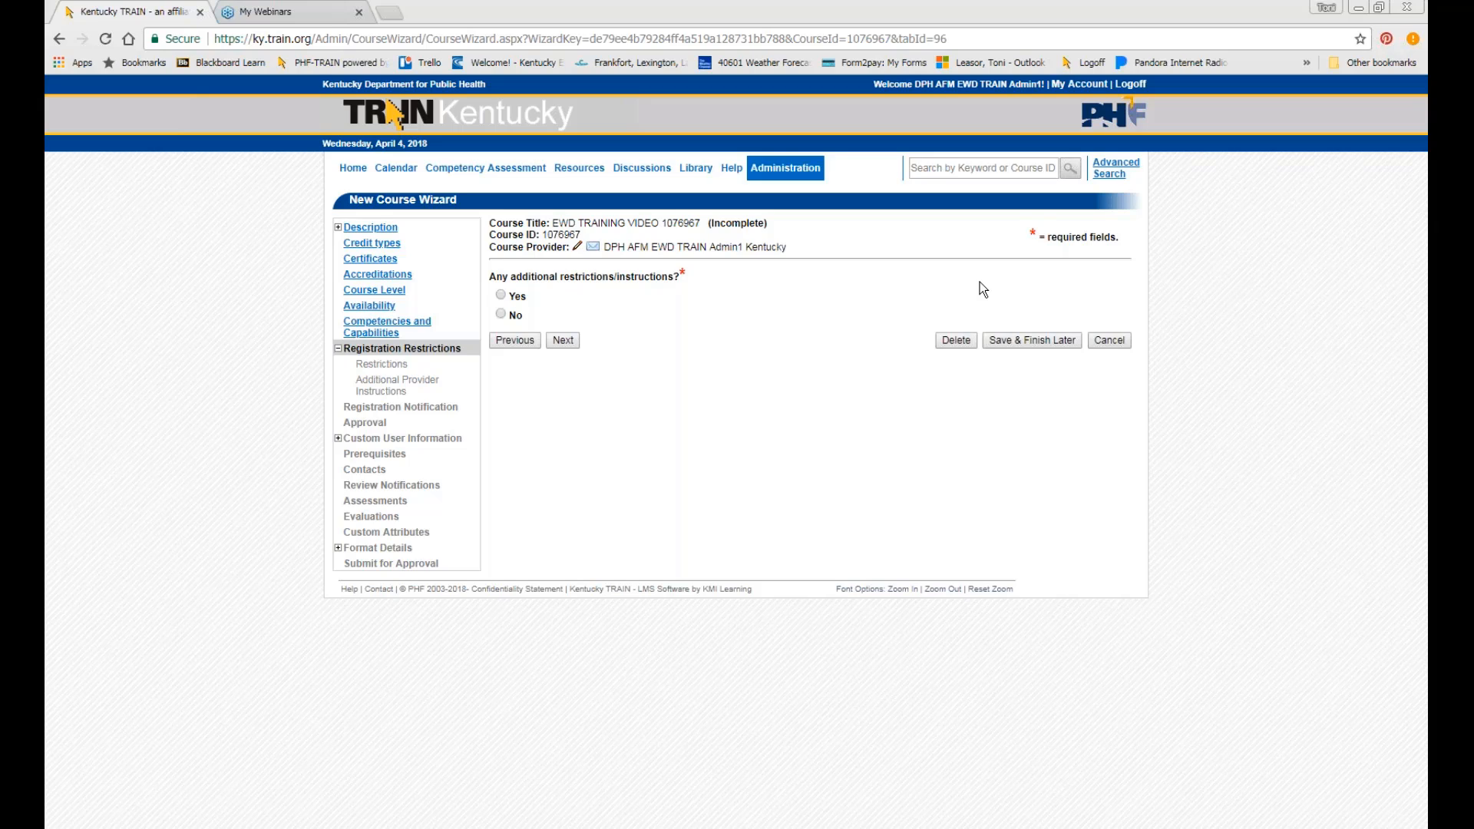
Answer No to additional registration restrictions and continue to Registration Notification.
{"action": "left_click", "coordinate": [500, 314]}
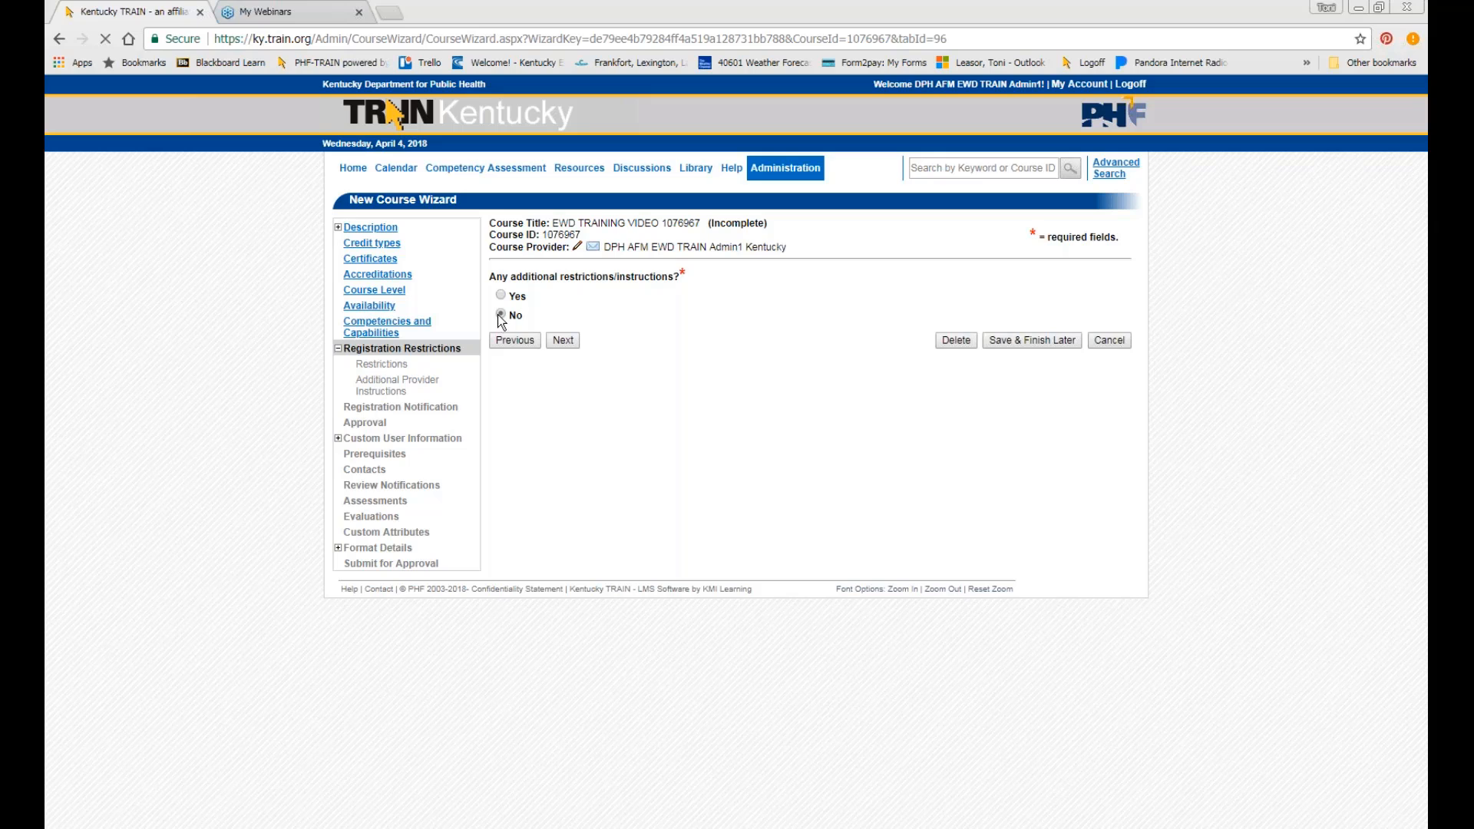
{"action": "left_click", "coordinate": [564, 341]}
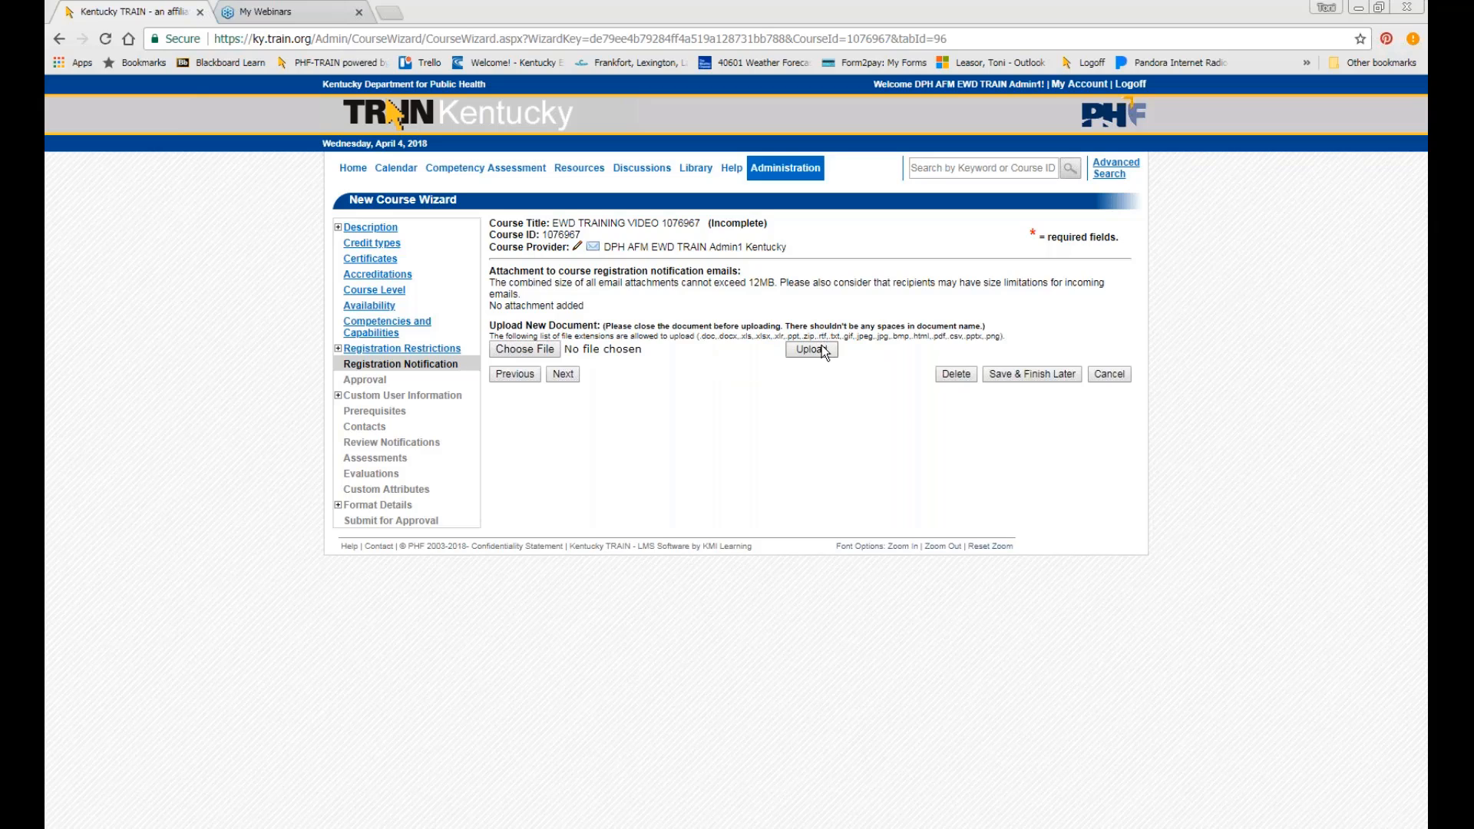
{"action": "left_click_drag", "start_coordinate": [548, 283], "coordinate": [491, 220]}
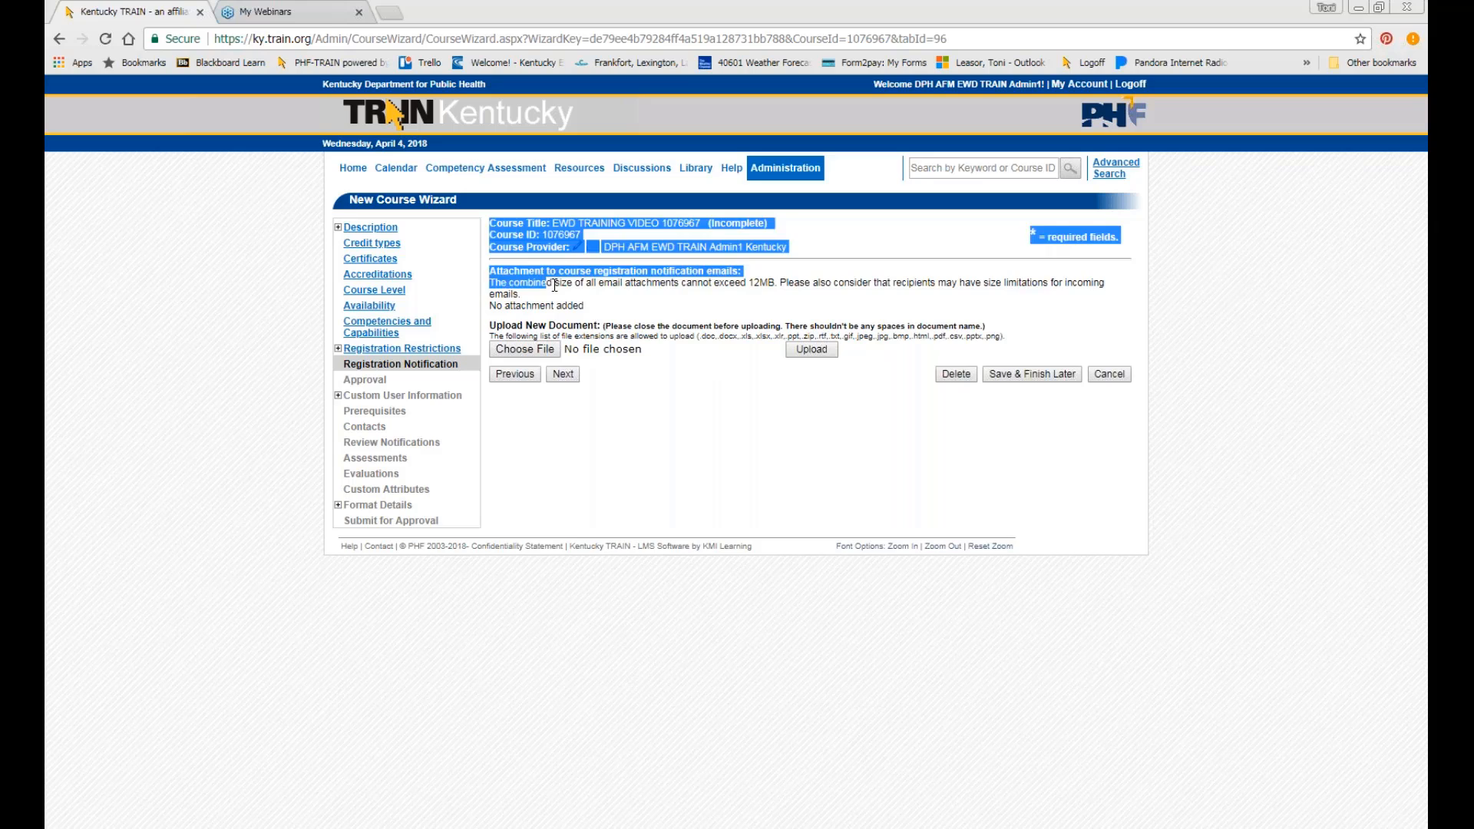
{"action": "left_click", "coordinate": [743, 294]}
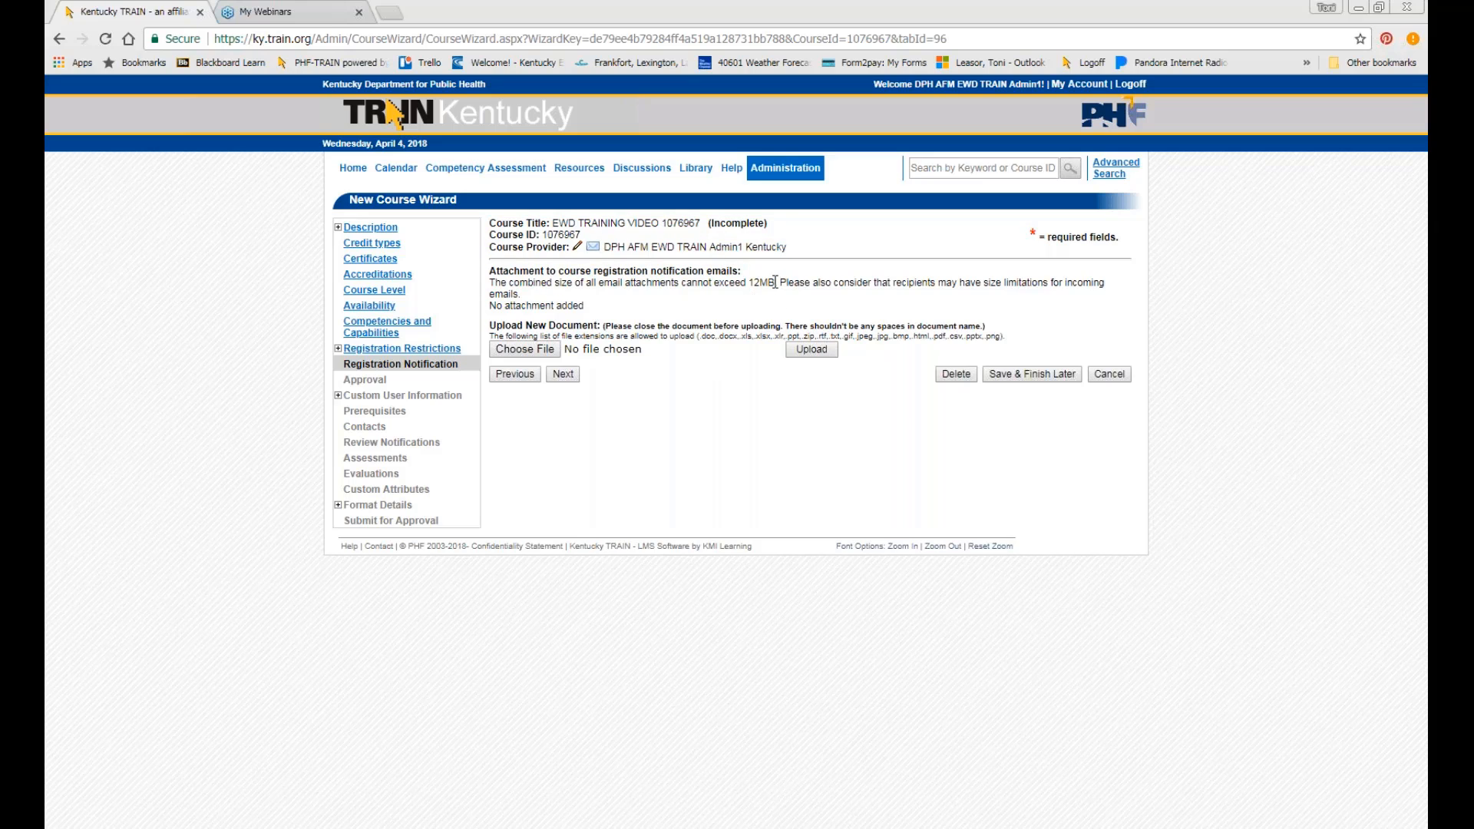
{"action": "left_click_drag", "start_coordinate": [775, 283], "coordinate": [745, 285]}
Skip the notification email attachment and leave registration approval at No.
{"action": "left_click", "coordinate": [562, 375]}
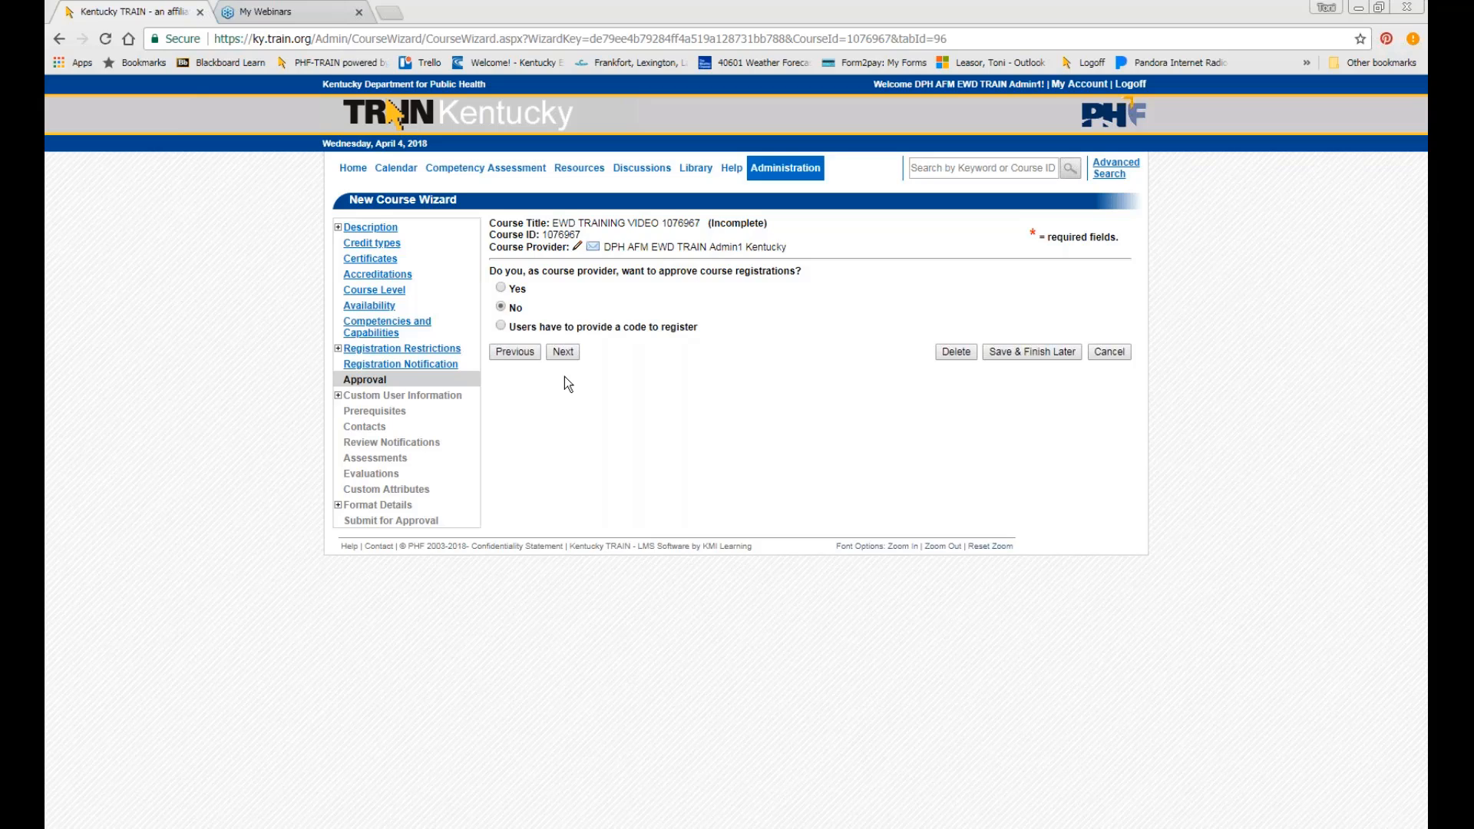
{"action": "left_click", "coordinate": [572, 354]}
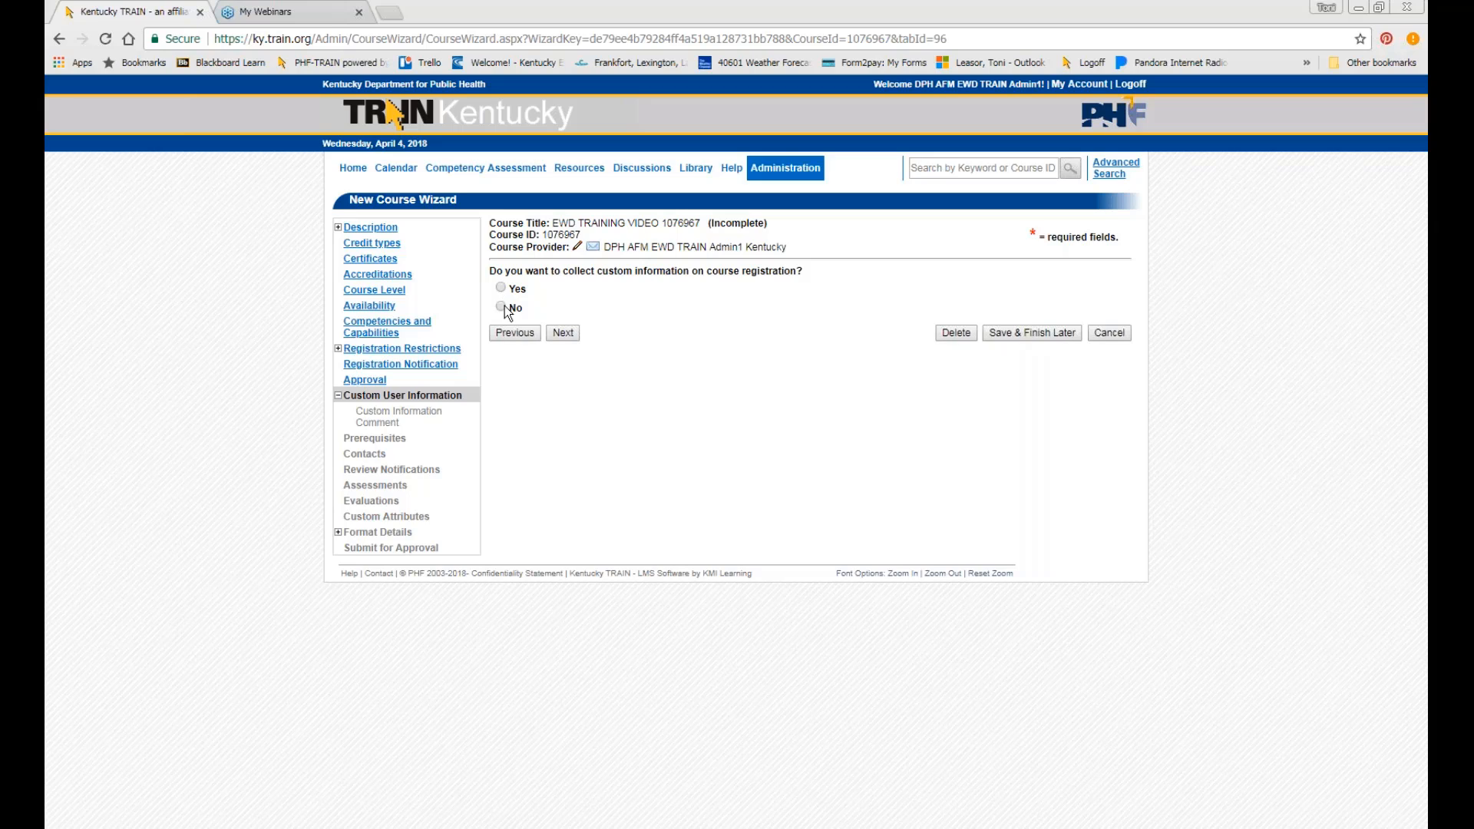
Answer No to collecting custom user information at registration and continue.
{"action": "left_click", "coordinate": [503, 308]}
{"action": "left_click", "coordinate": [567, 334]}
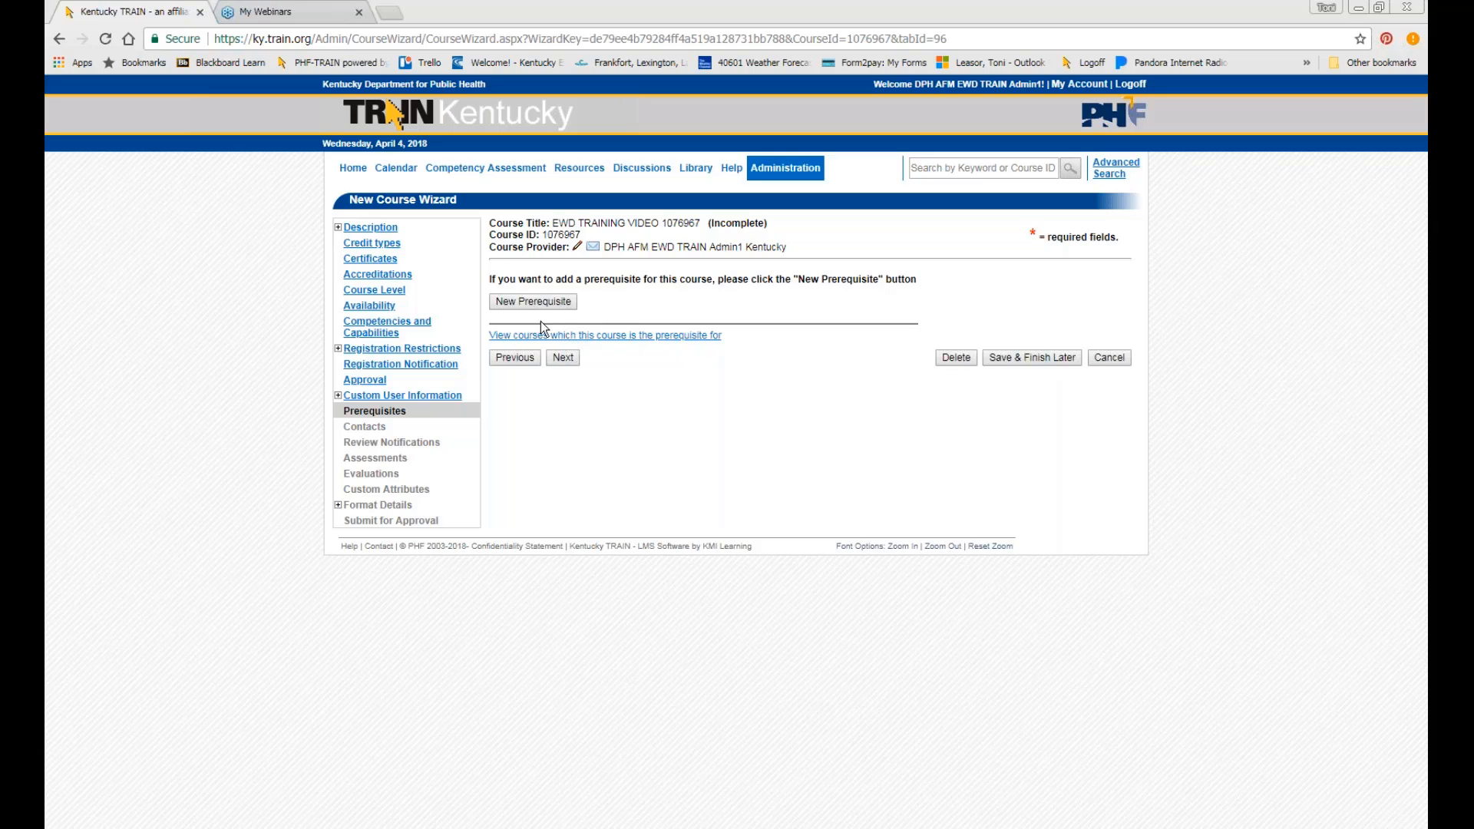
Link course 1021131, HIV/AIDS Professional Education in KY Making It Count Online Module, as a prerequisite.
{"action": "left_click", "coordinate": [531, 302]}
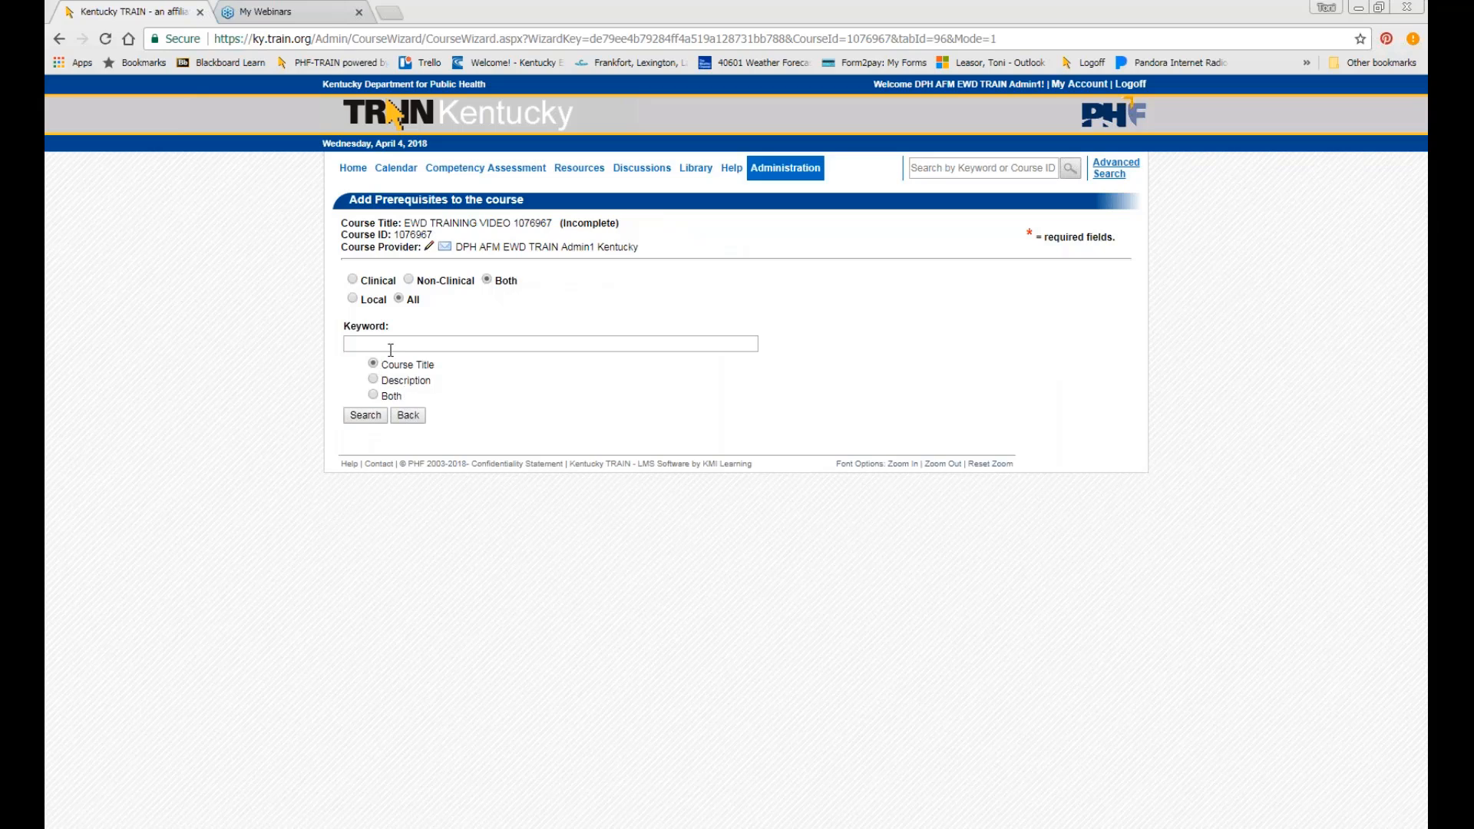
{"action": "left_click_drag", "start_coordinate": [402, 393], "coordinate": [396, 392]}
{"action": "left_click", "coordinate": [389, 398]}
{"action": "left_click", "coordinate": [381, 344]}
{"action": "type", "text": "1021131"}
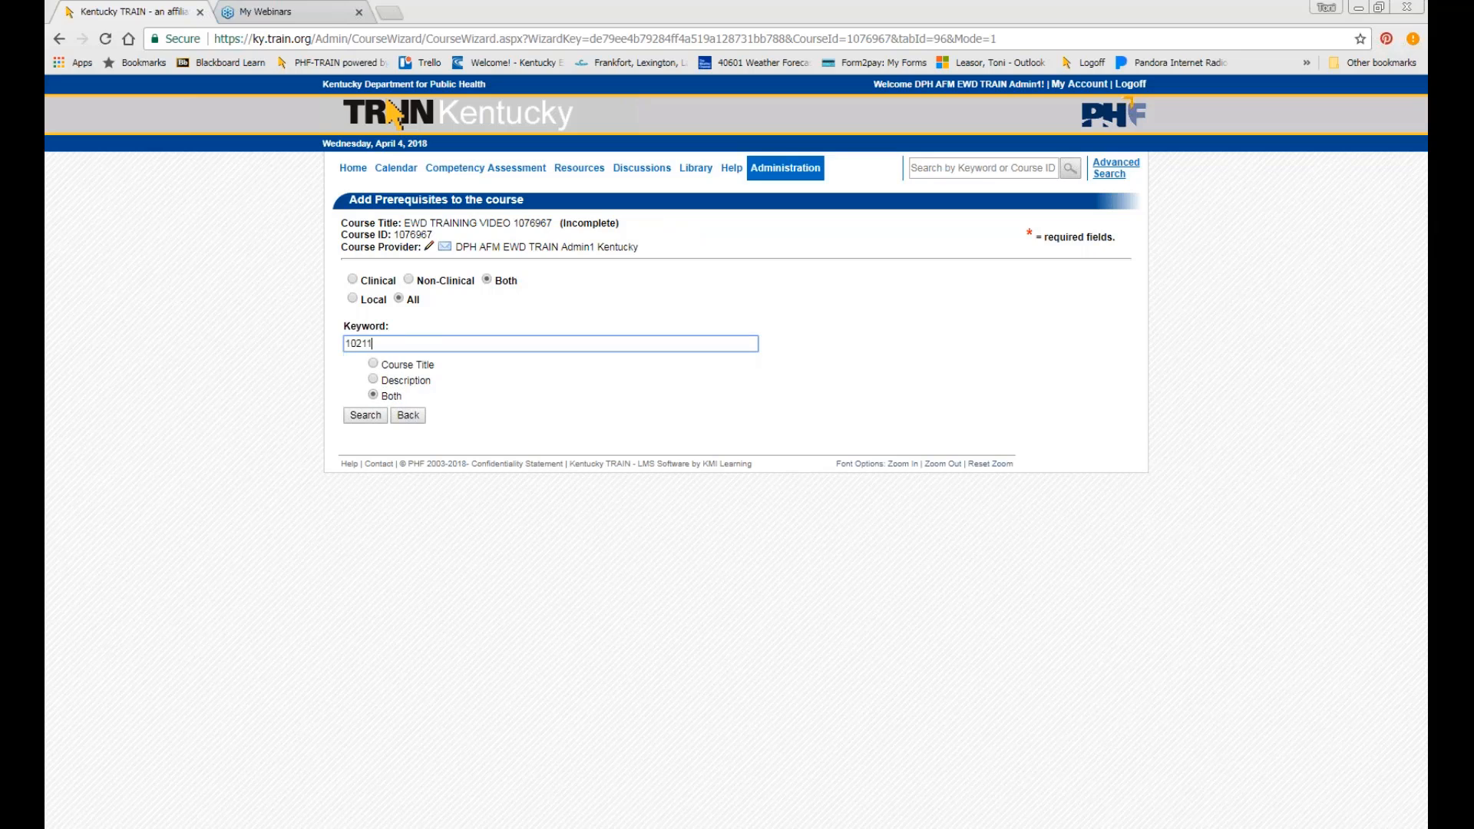
{"action": "left_click", "coordinate": [371, 414]}
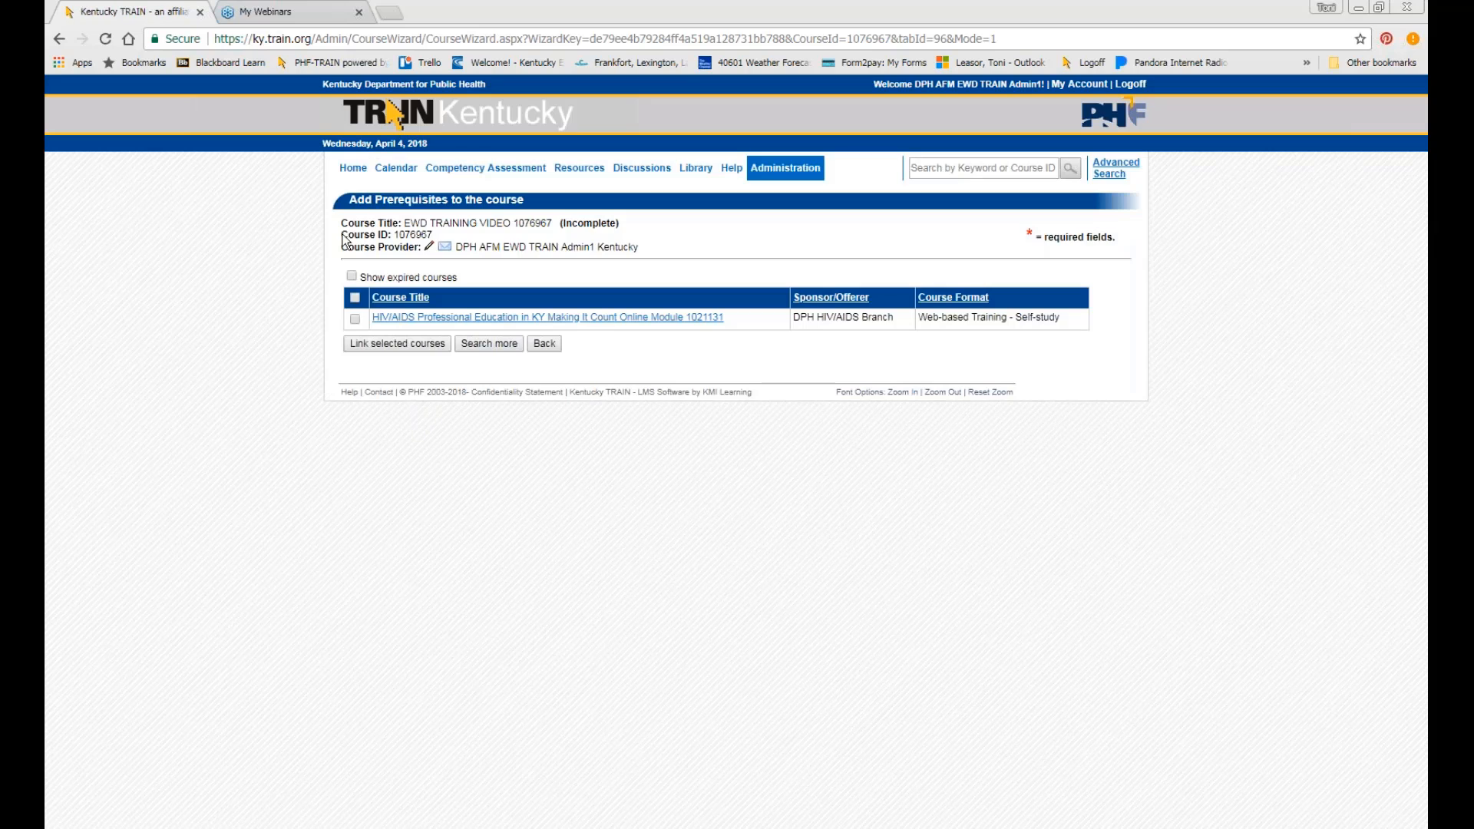
{"action": "left_click", "coordinate": [357, 319]}
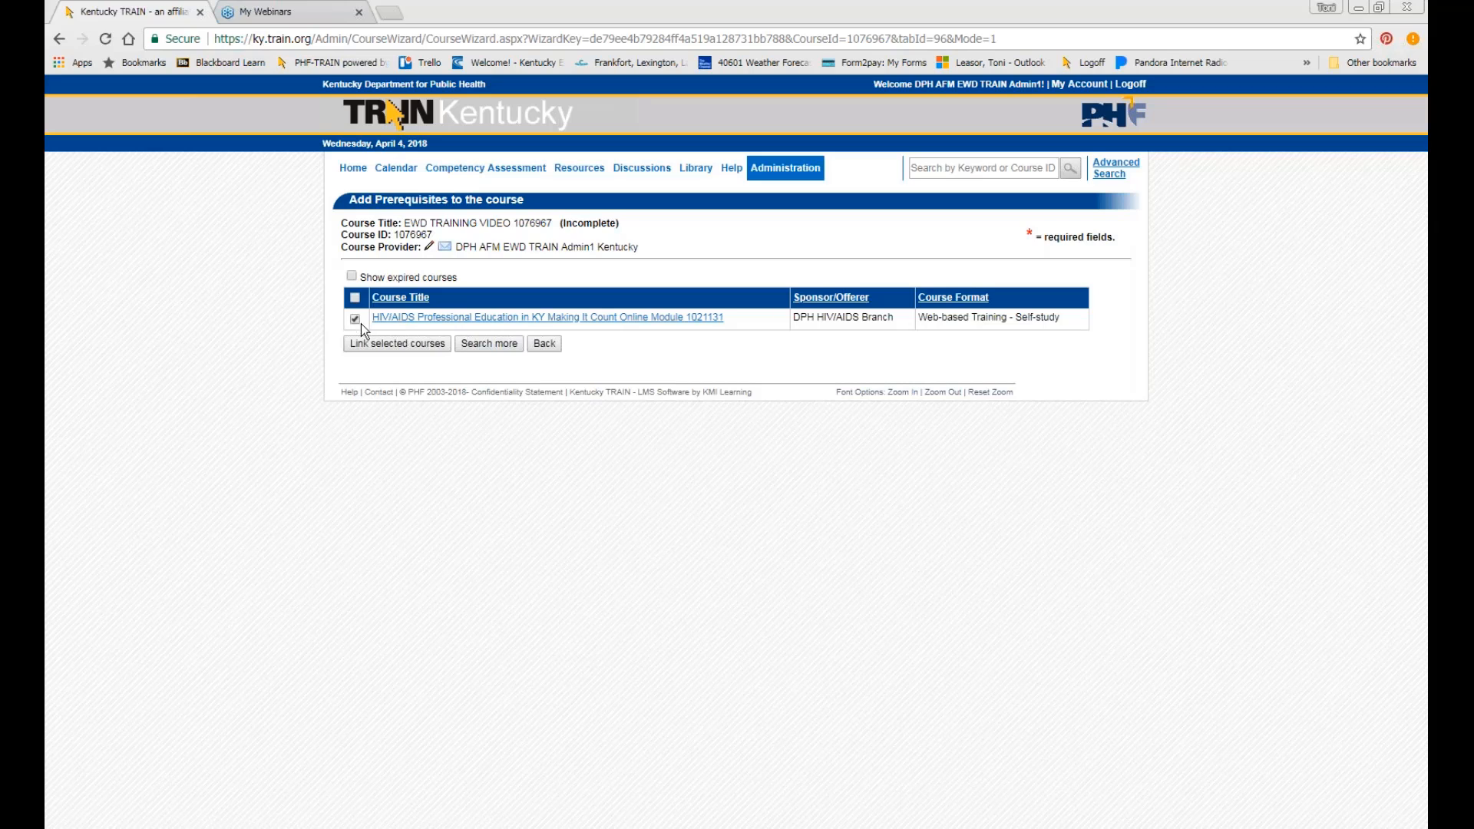
{"action": "left_click", "coordinate": [396, 347]}
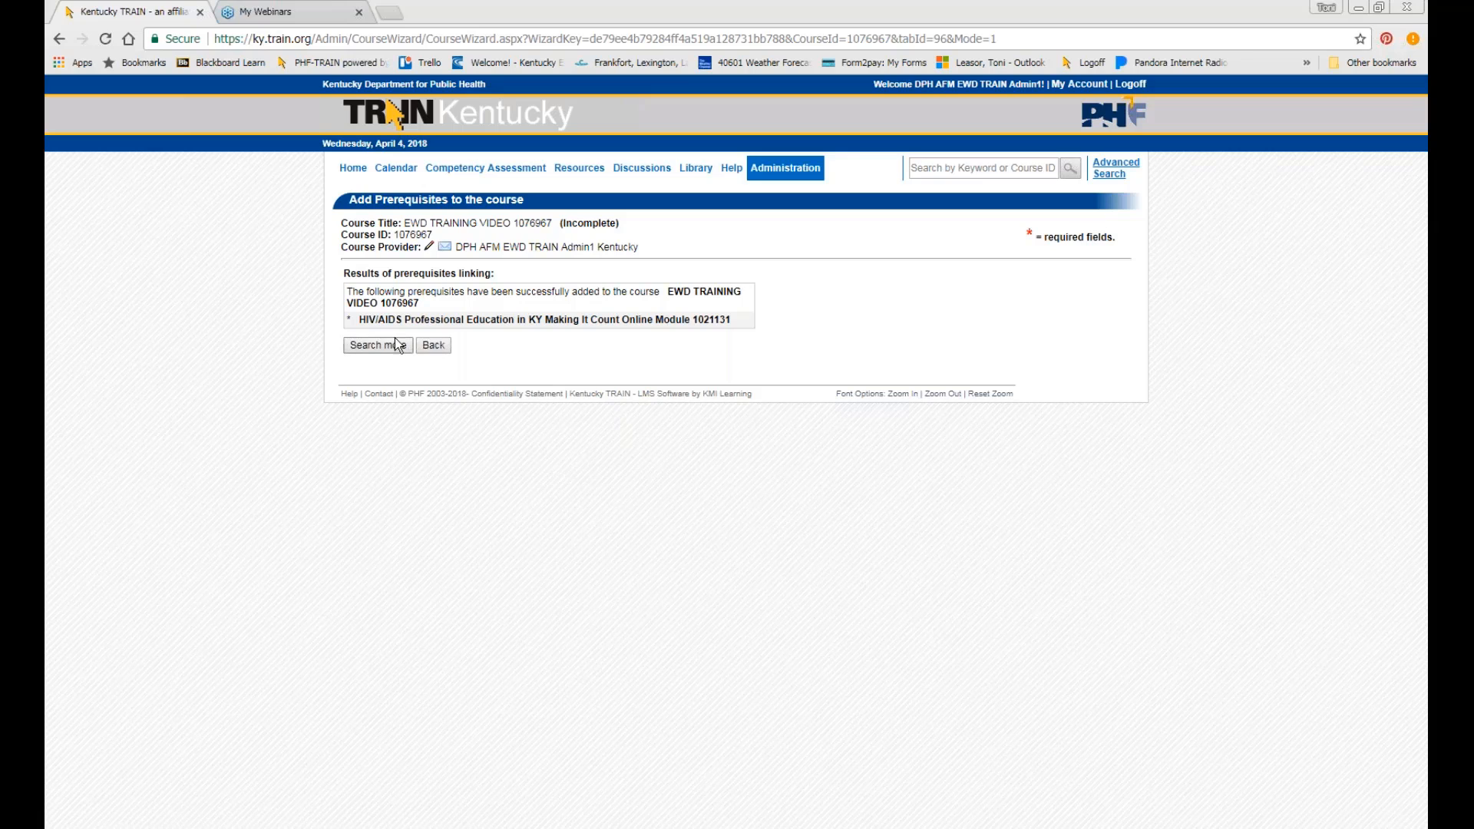
{"action": "left_click", "coordinate": [434, 345]}
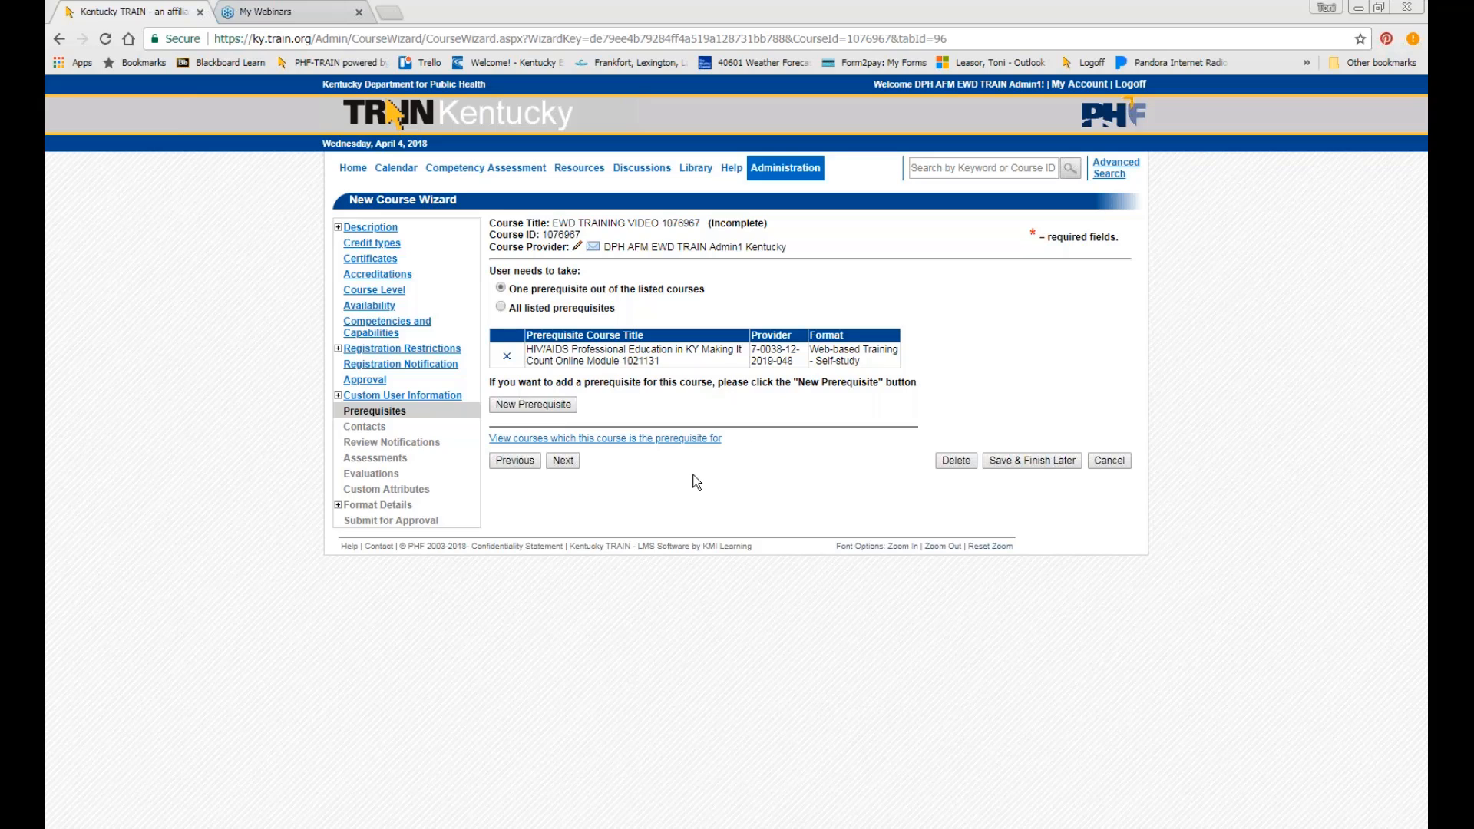
On the Contacts step, start a new course contact and enter the contact's full name.
{"action": "left_click", "coordinate": [564, 462]}
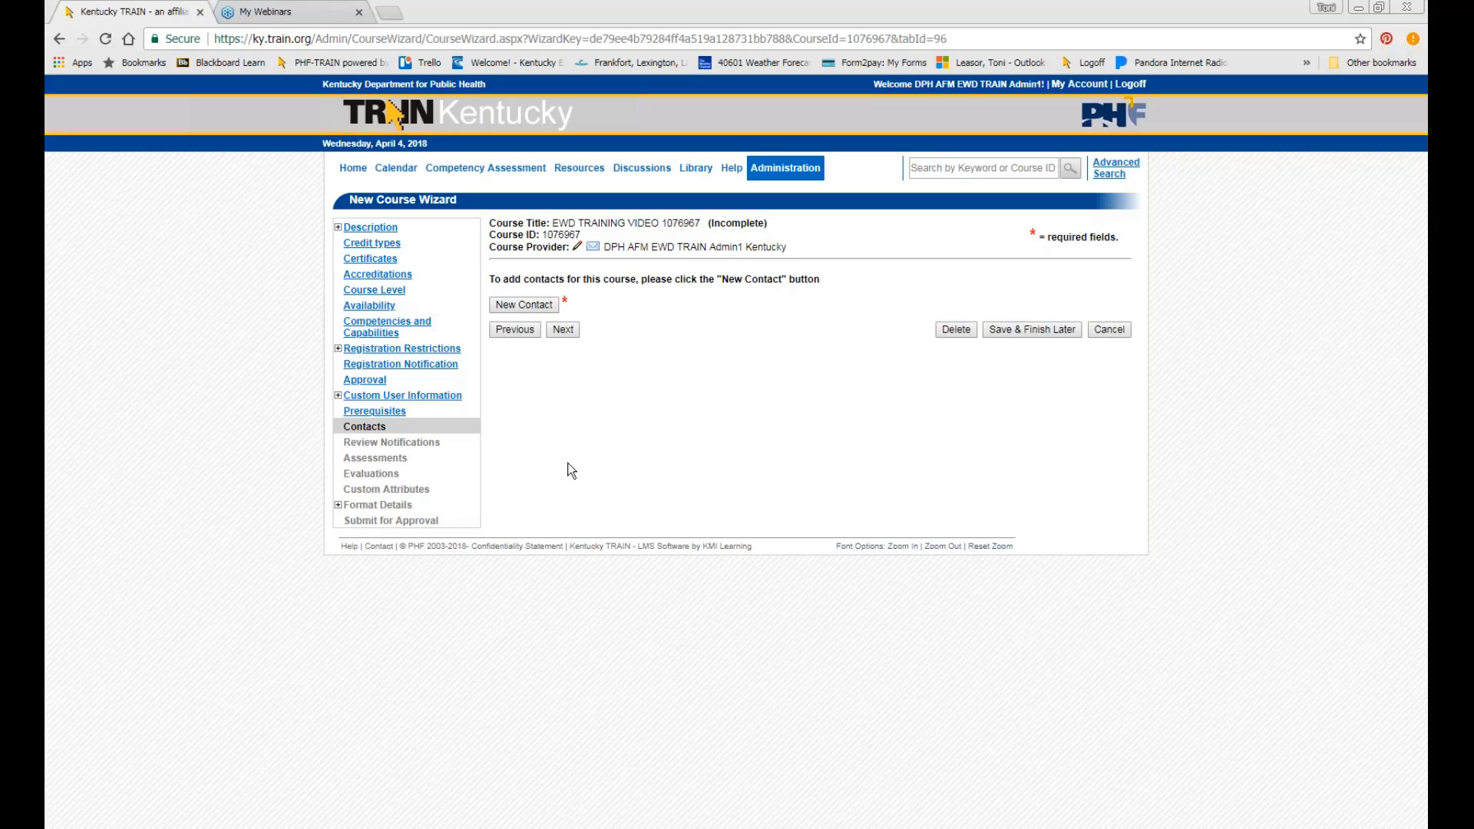
{"action": "left_click", "coordinate": [552, 310]}
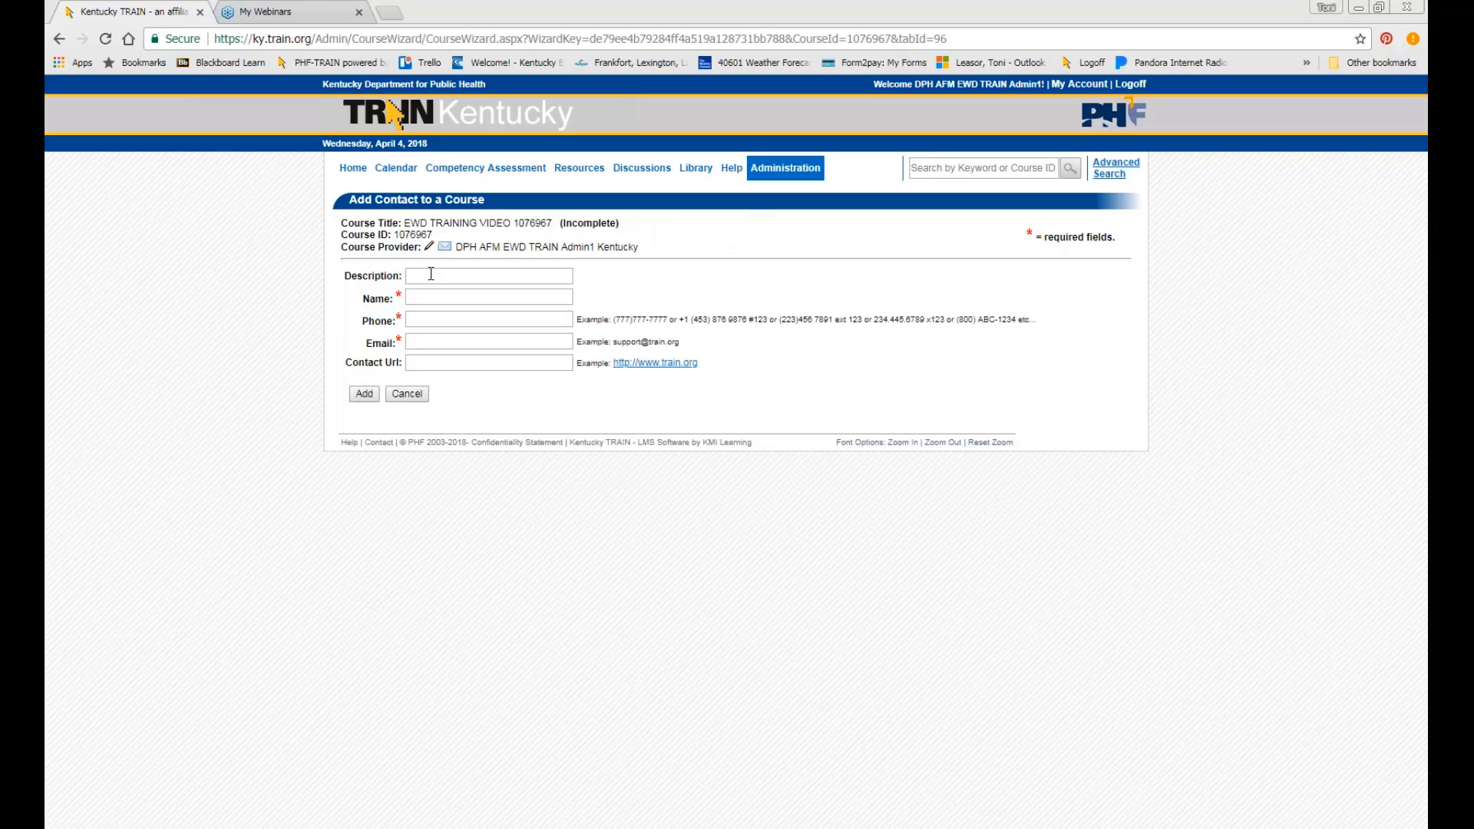
{"action": "left_click", "coordinate": [447, 292]}
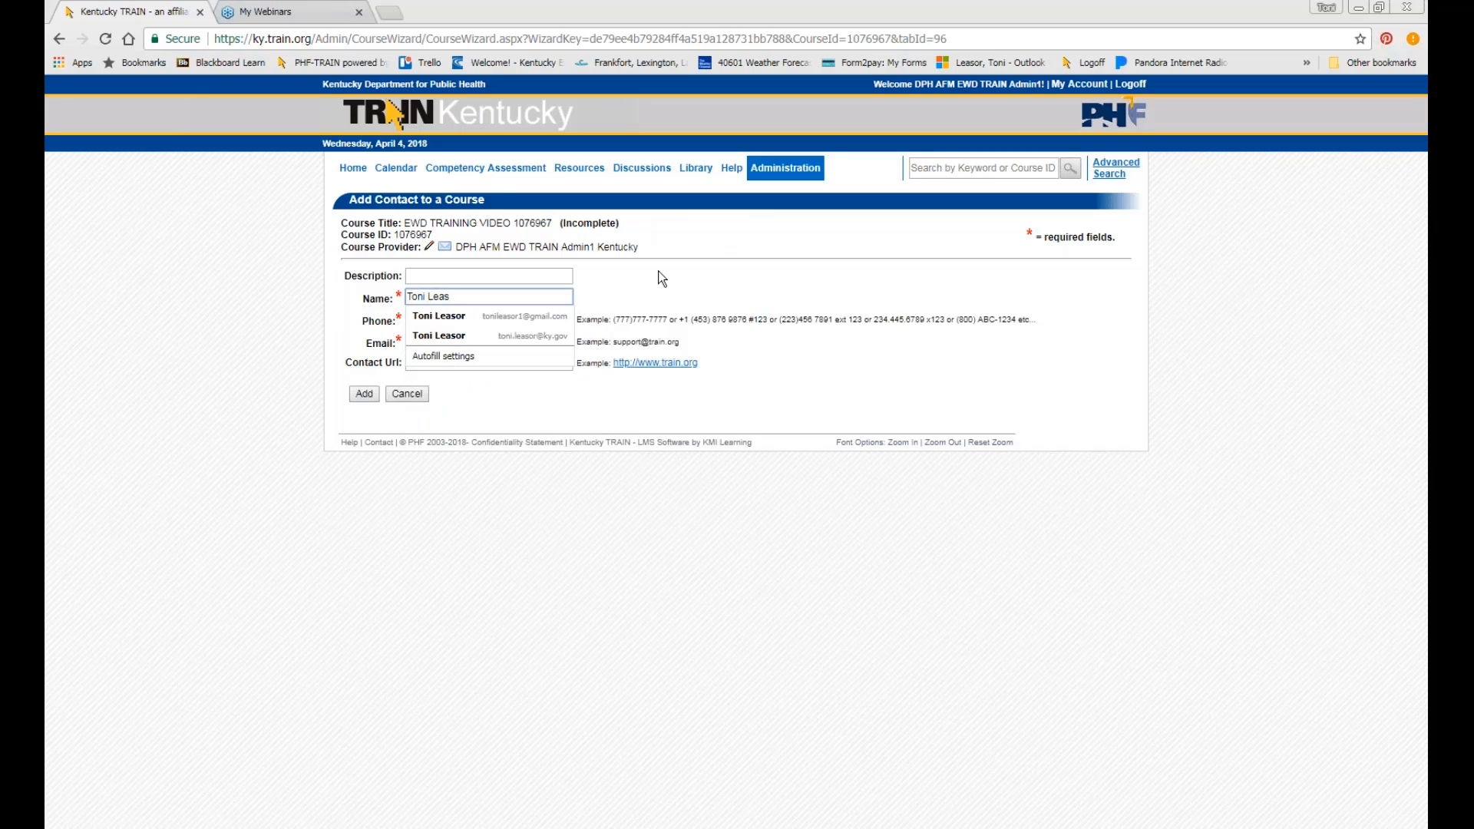
{"action": "key", "text": "Tab"}
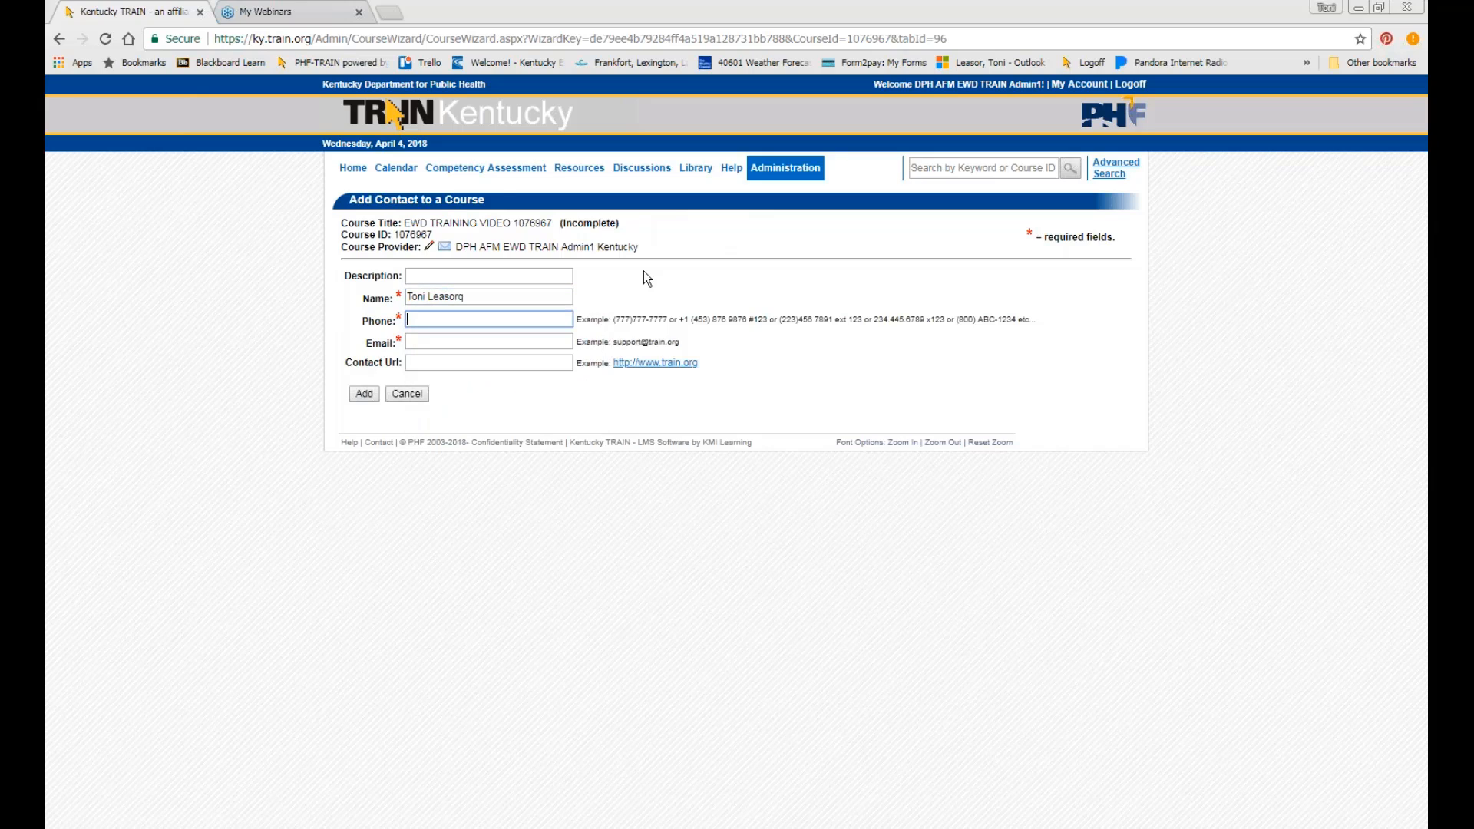
{"action": "left_click", "coordinate": [530, 298]}
{"action": "key", "text": "BackSpace"}
{"action": "left_click", "coordinate": [472, 278]}
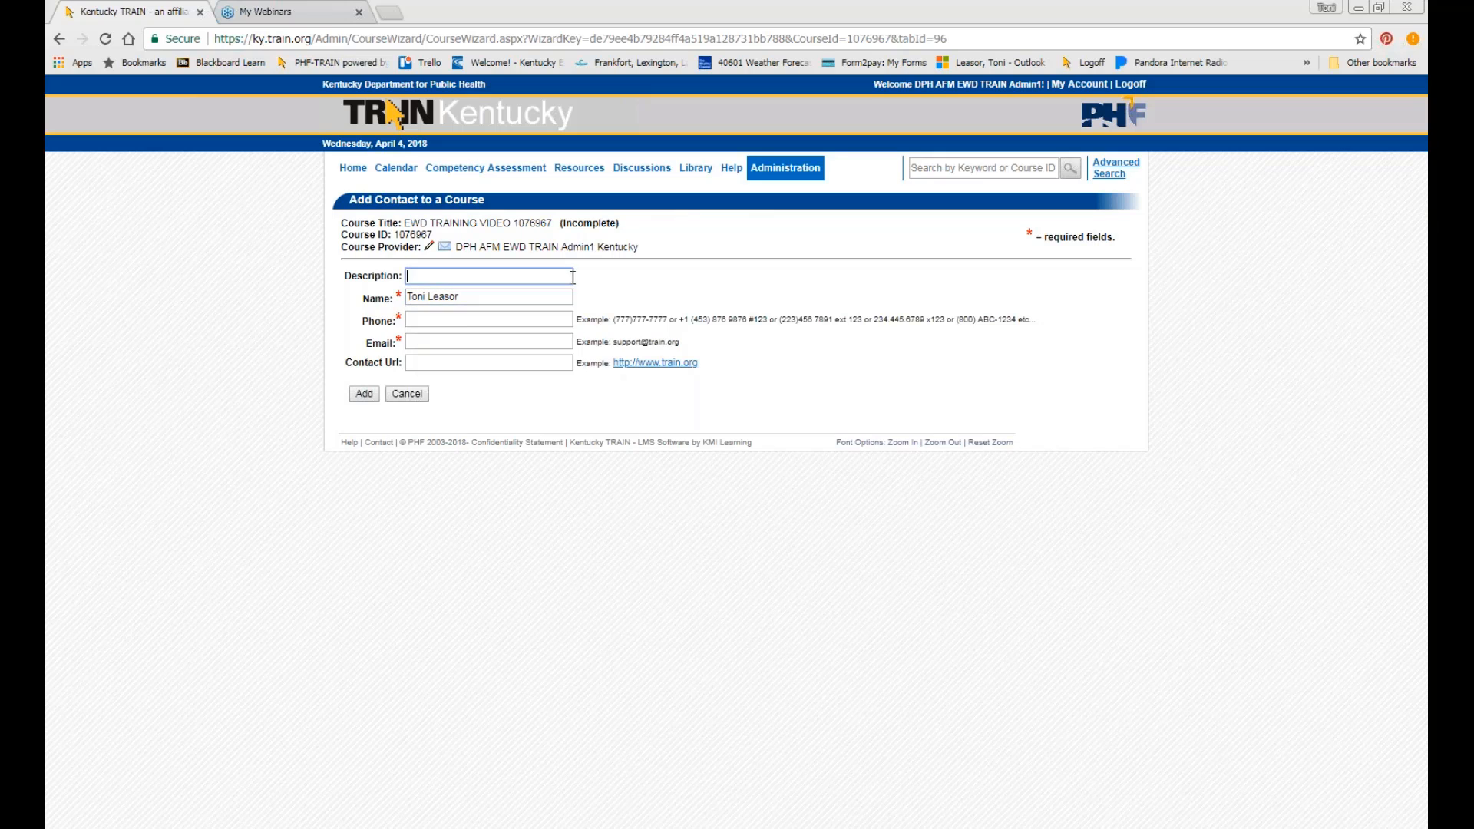
Fill in the contact's phone number and e-mail address, then add the contact.
{"action": "left_click", "coordinate": [471, 316]}
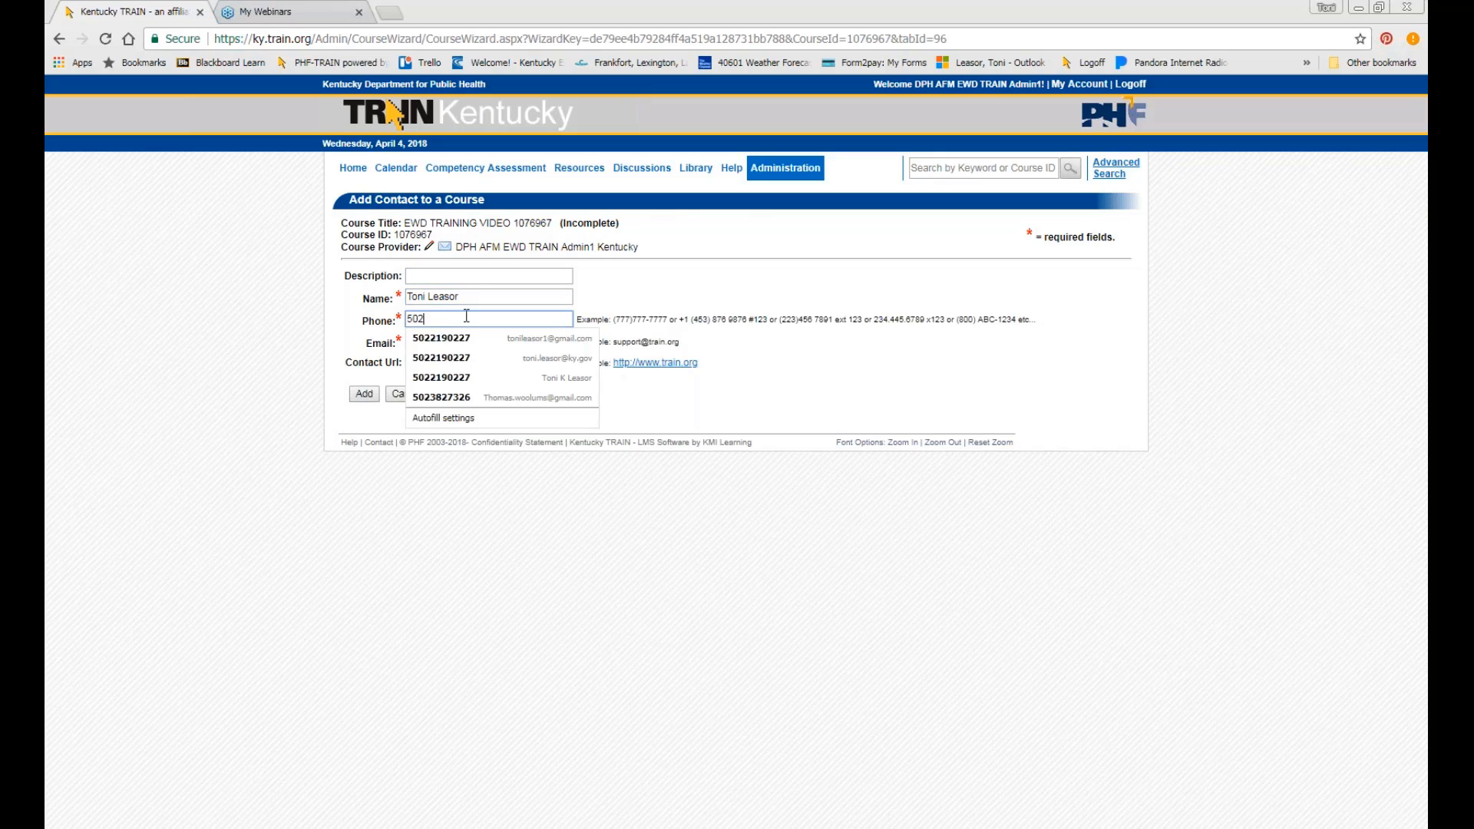
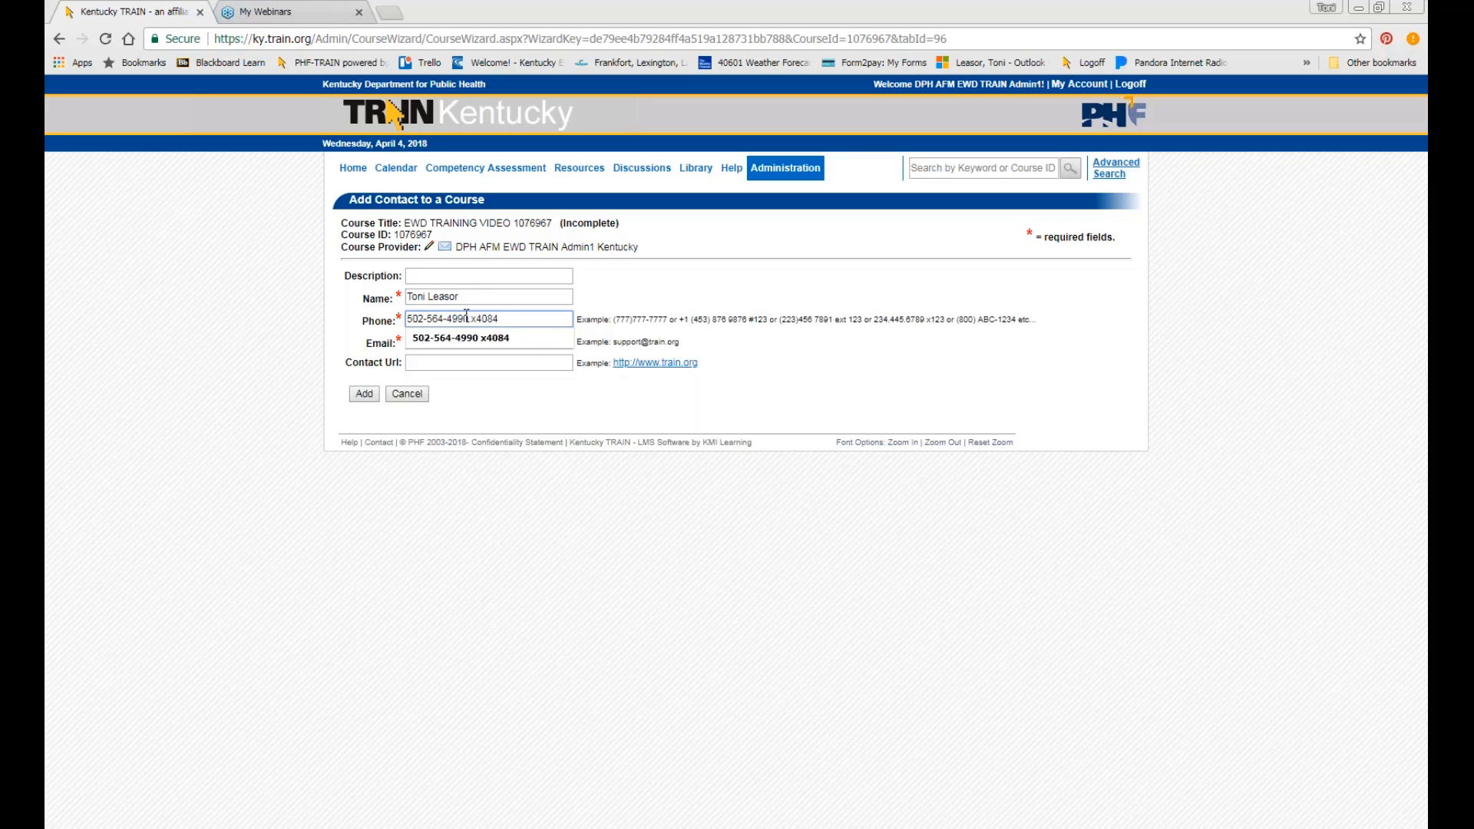
{"action": "left_click", "coordinate": [408, 276]}
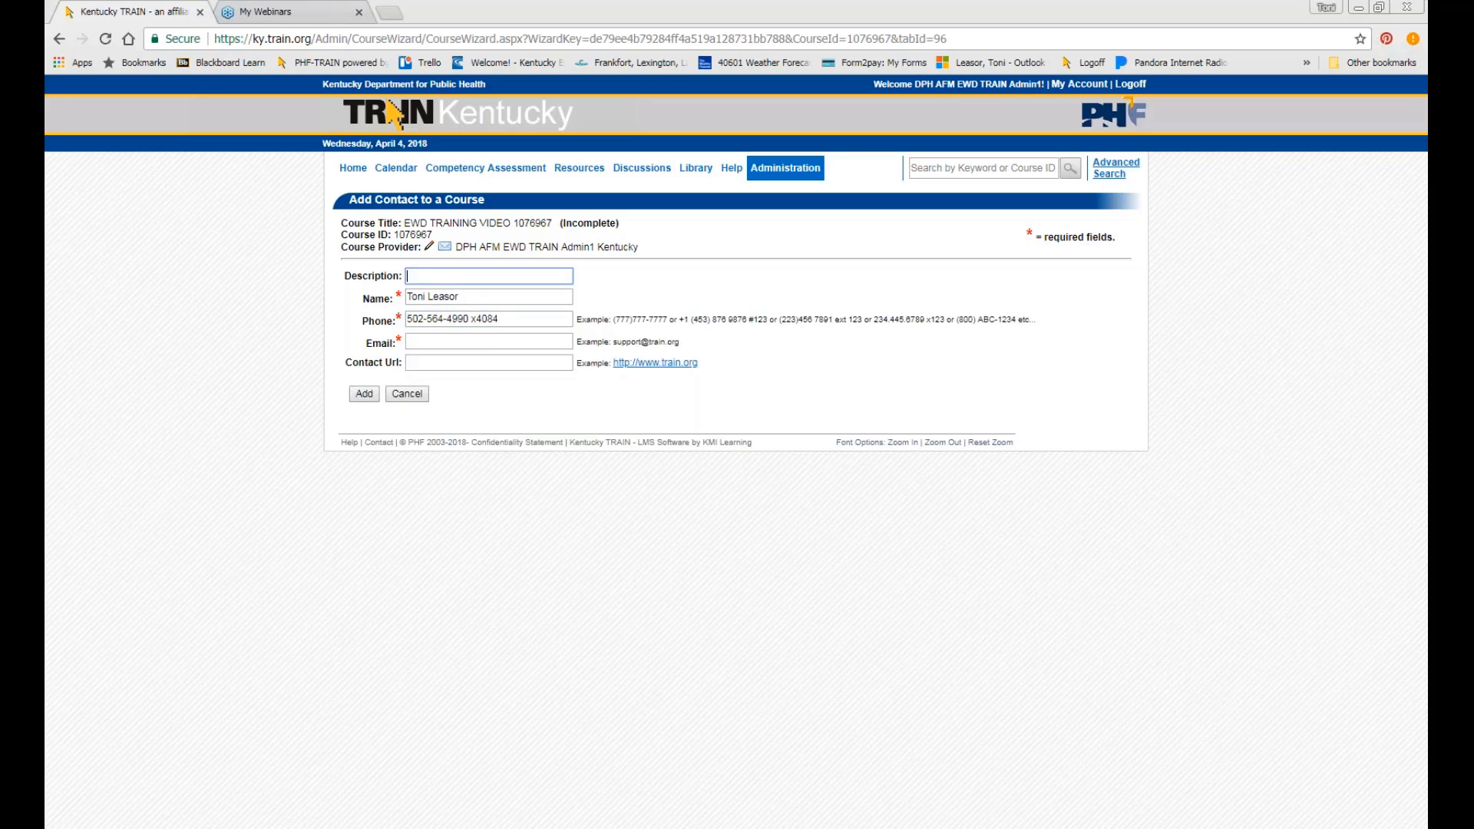
{"action": "left_click", "coordinate": [497, 338]}
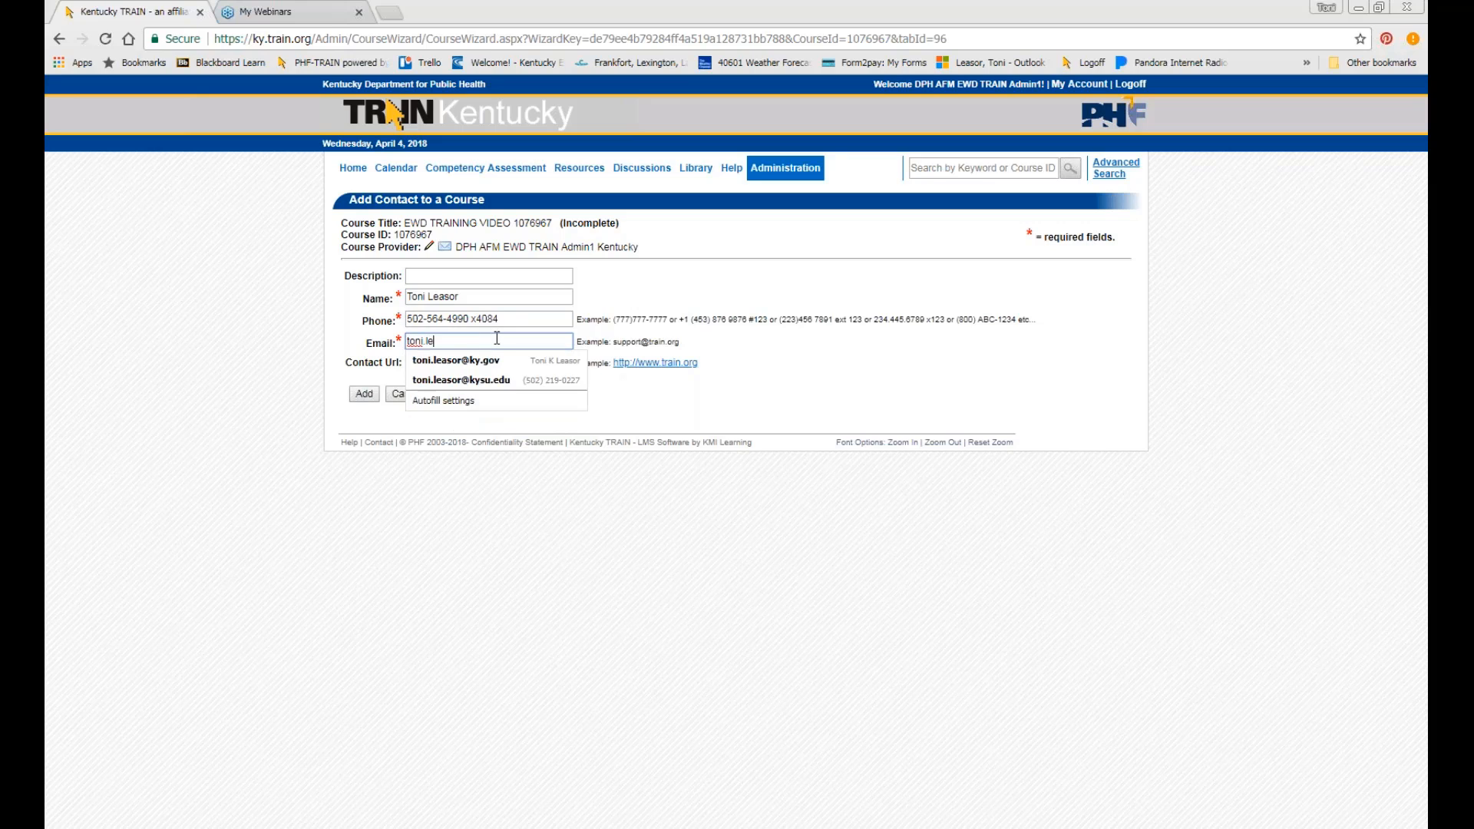
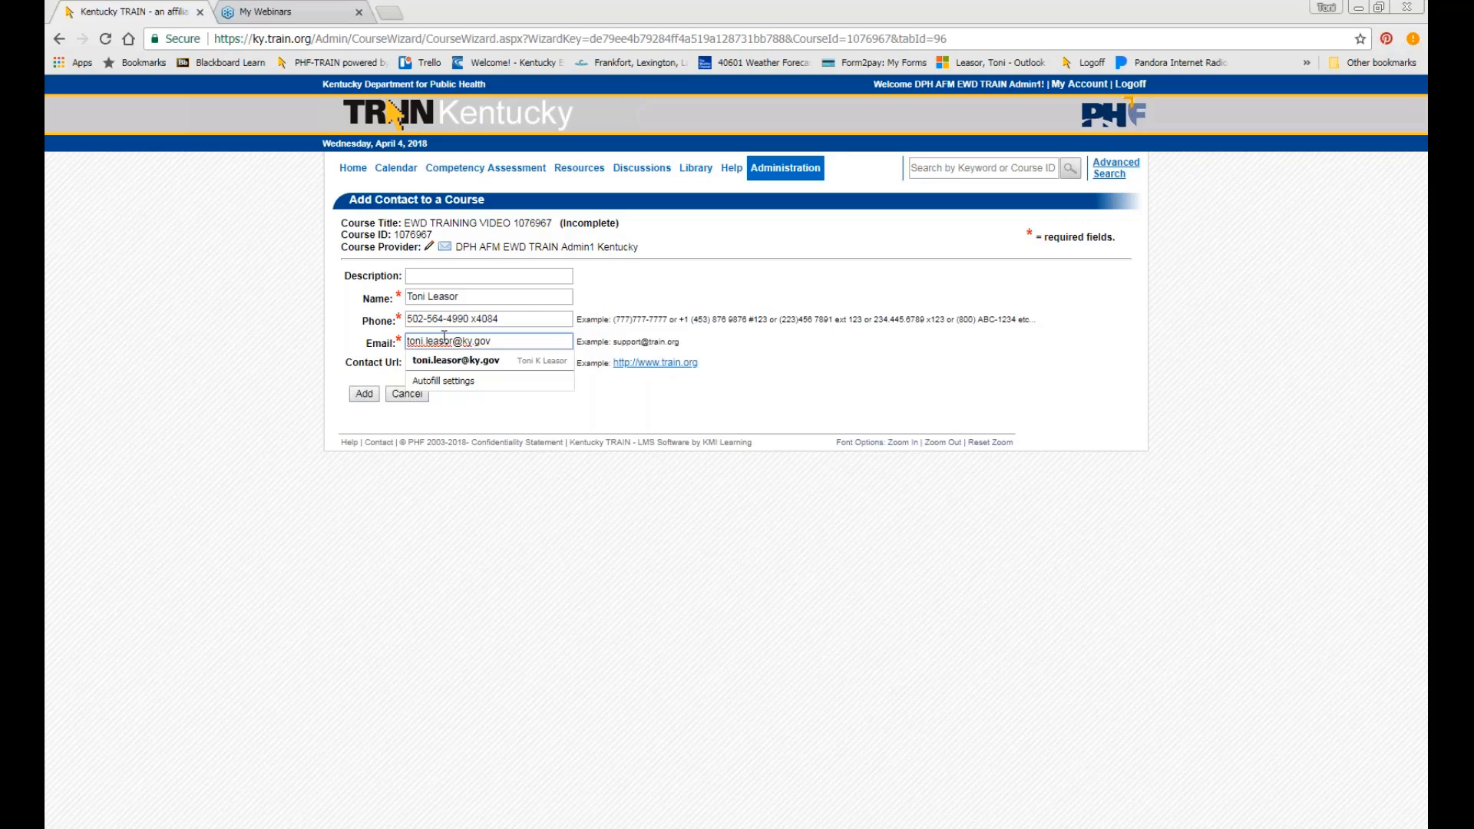
{"action": "left_click", "coordinate": [642, 281]}
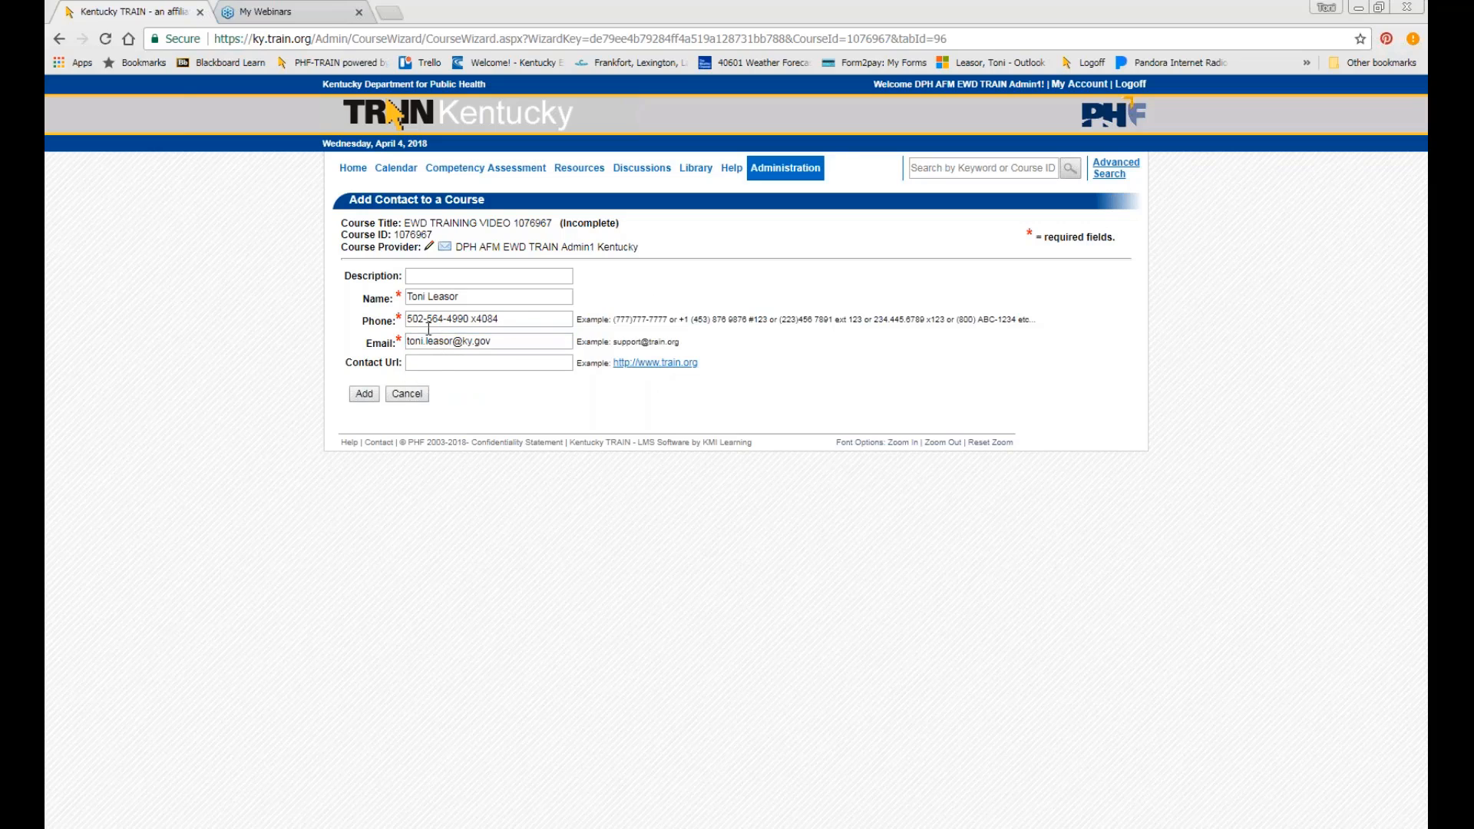
{"action": "left_click", "coordinate": [362, 395]}
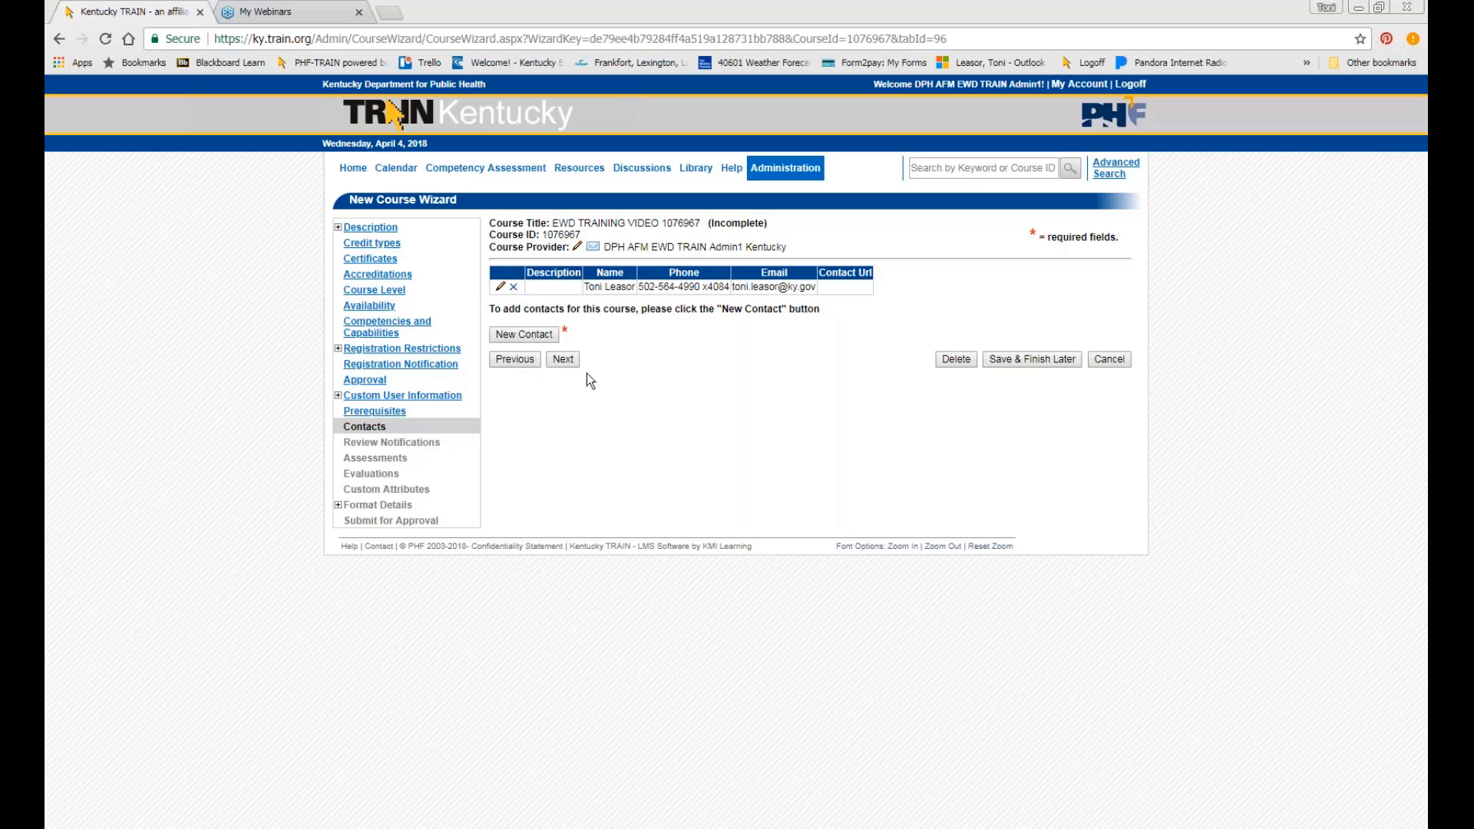
Pass Contacts, Review Notifications, Assessments and Evaluations without changes to reach Custom Attributes.
{"action": "left_click", "coordinate": [565, 358]}
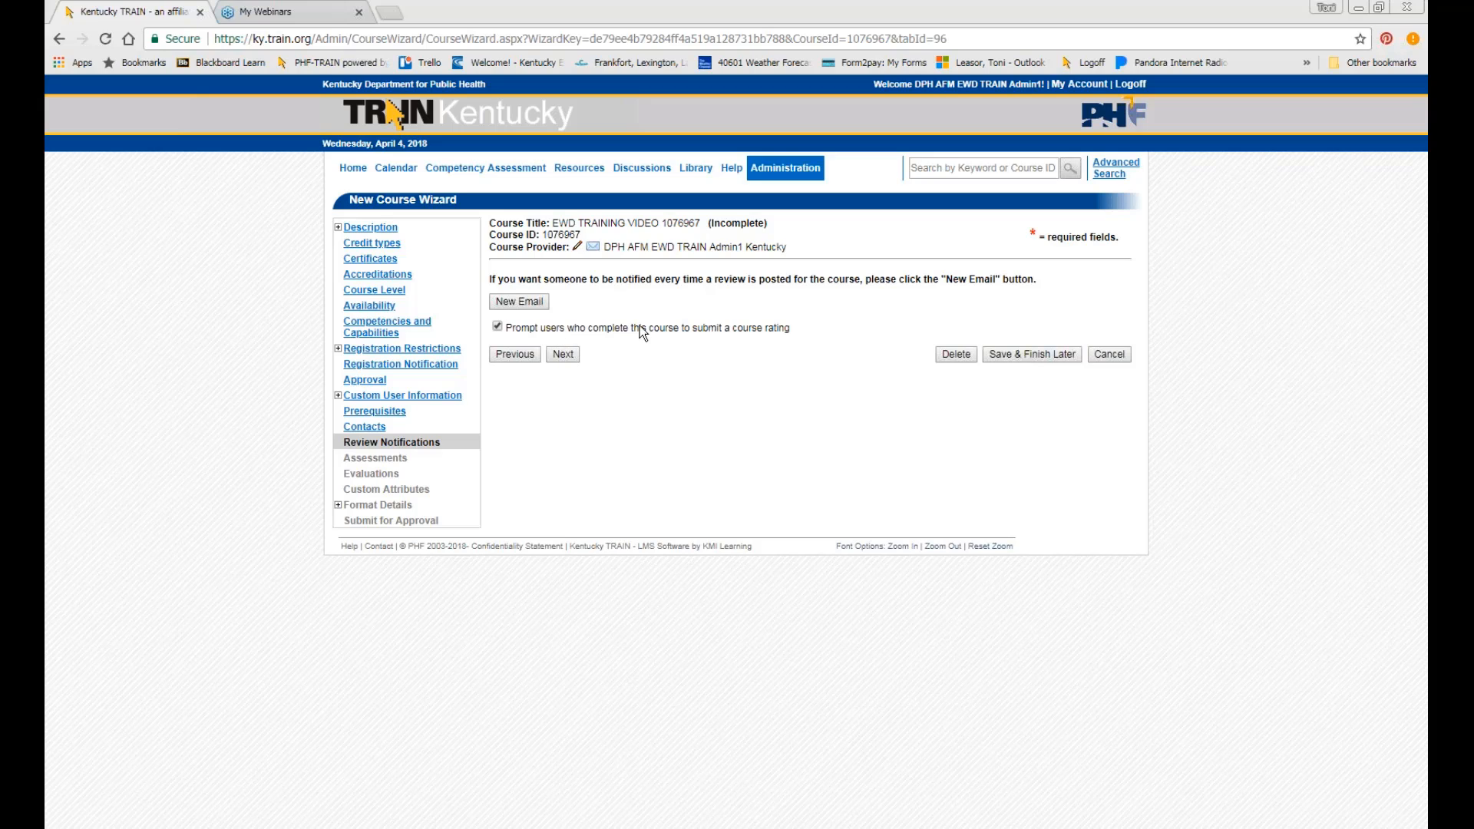
{"action": "left_click", "coordinate": [574, 354]}
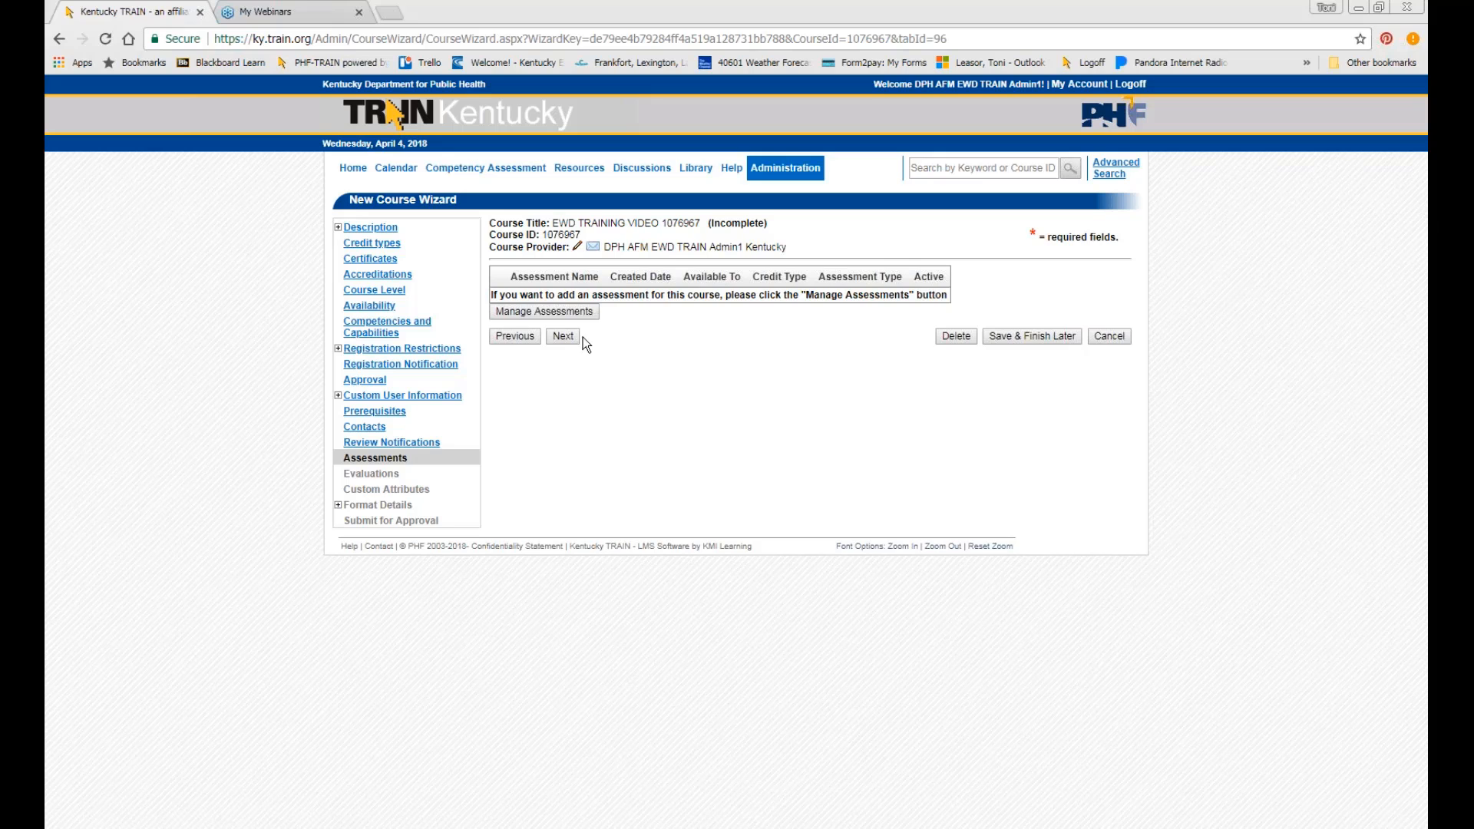
{"action": "left_click", "coordinate": [562, 338]}
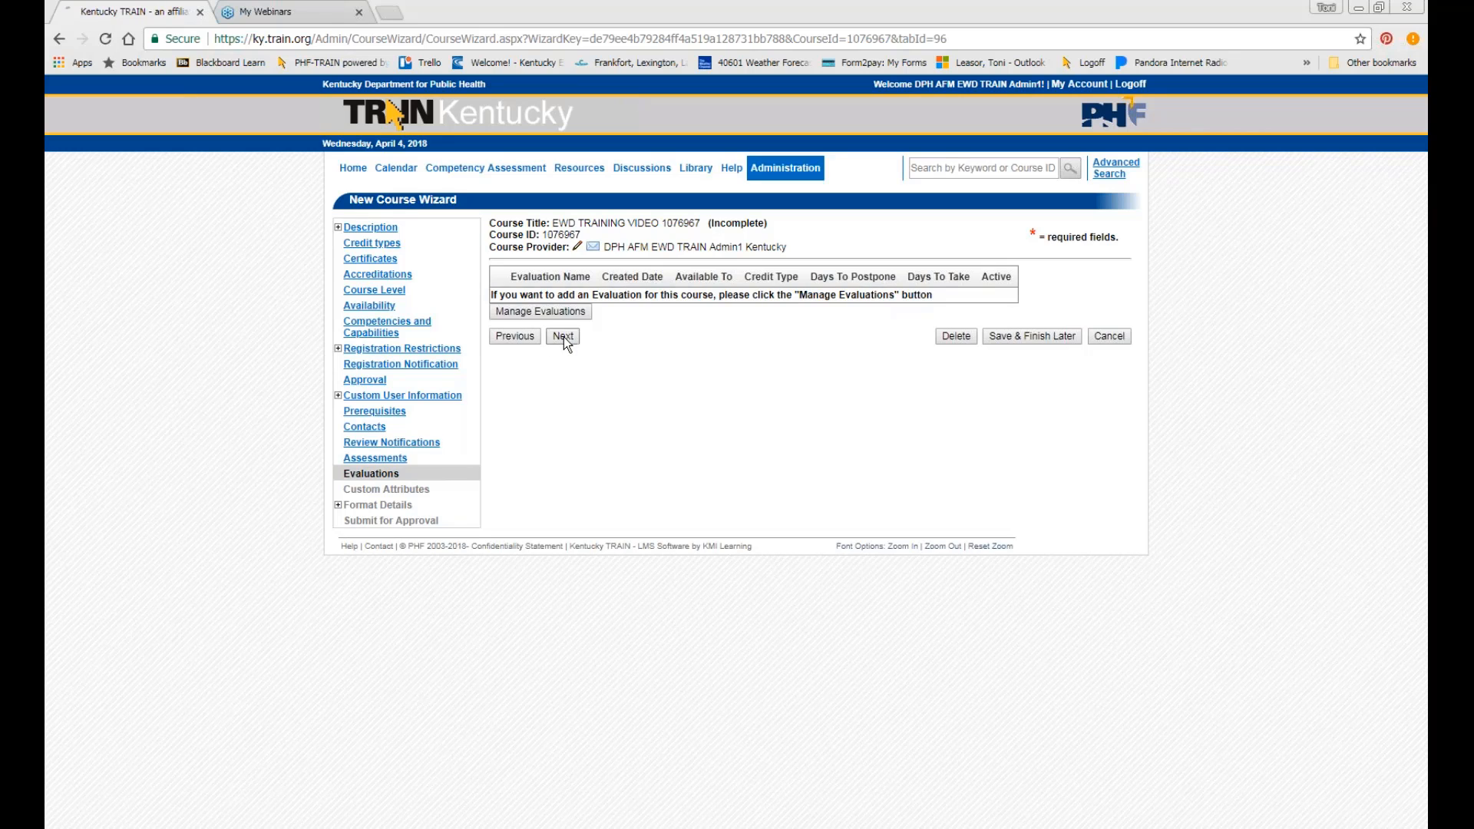
{"action": "left_click", "coordinate": [564, 338]}
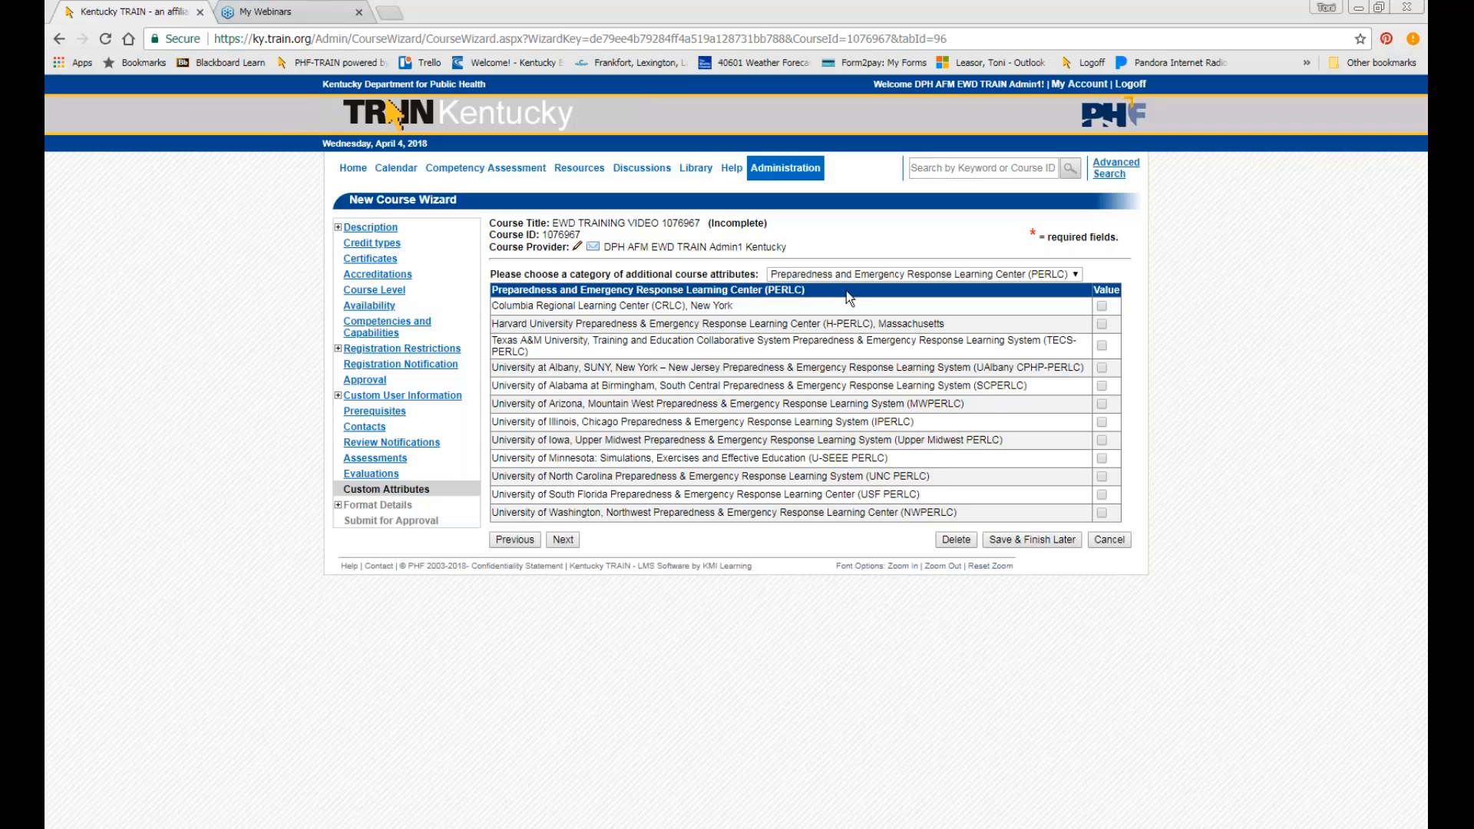
Set the course cost to 0.00 with the comment that lunch will cost 25 dollars.
{"action": "left_click", "coordinate": [568, 542]}
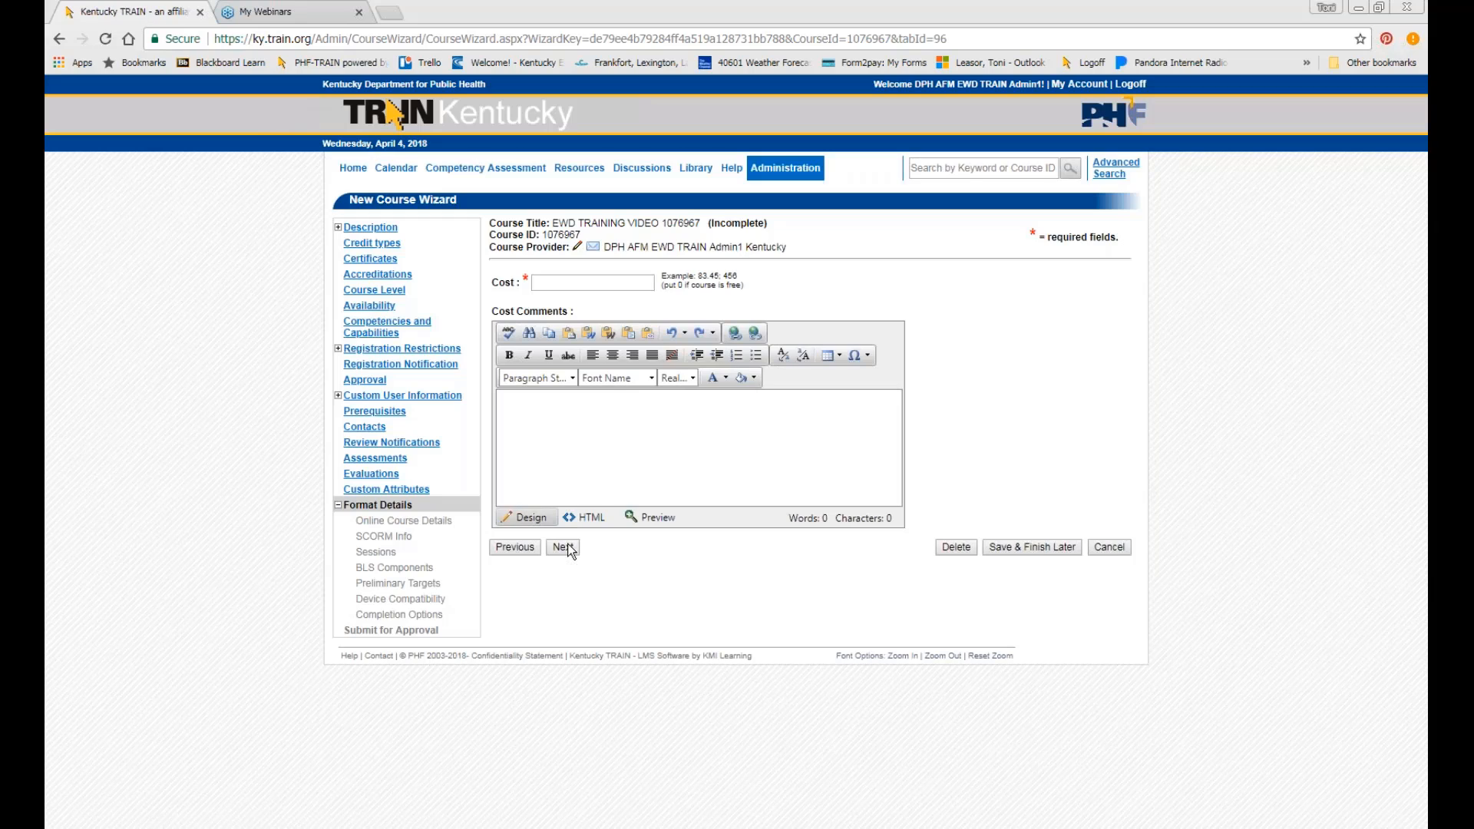
{"action": "left_click", "coordinate": [593, 283]}
{"action": "type", "text": "0.00"}
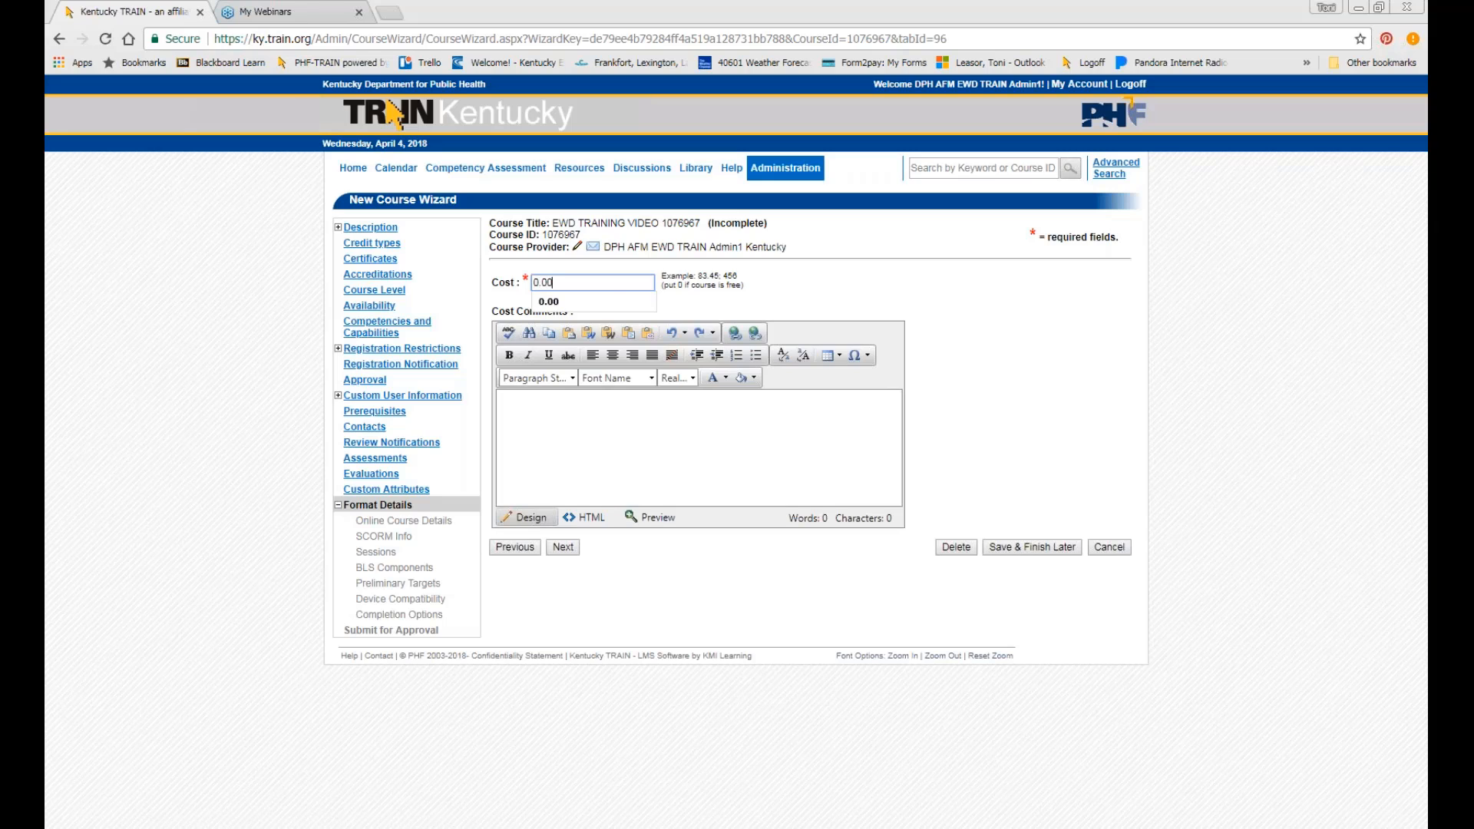
{"action": "left_click", "coordinate": [618, 302]}
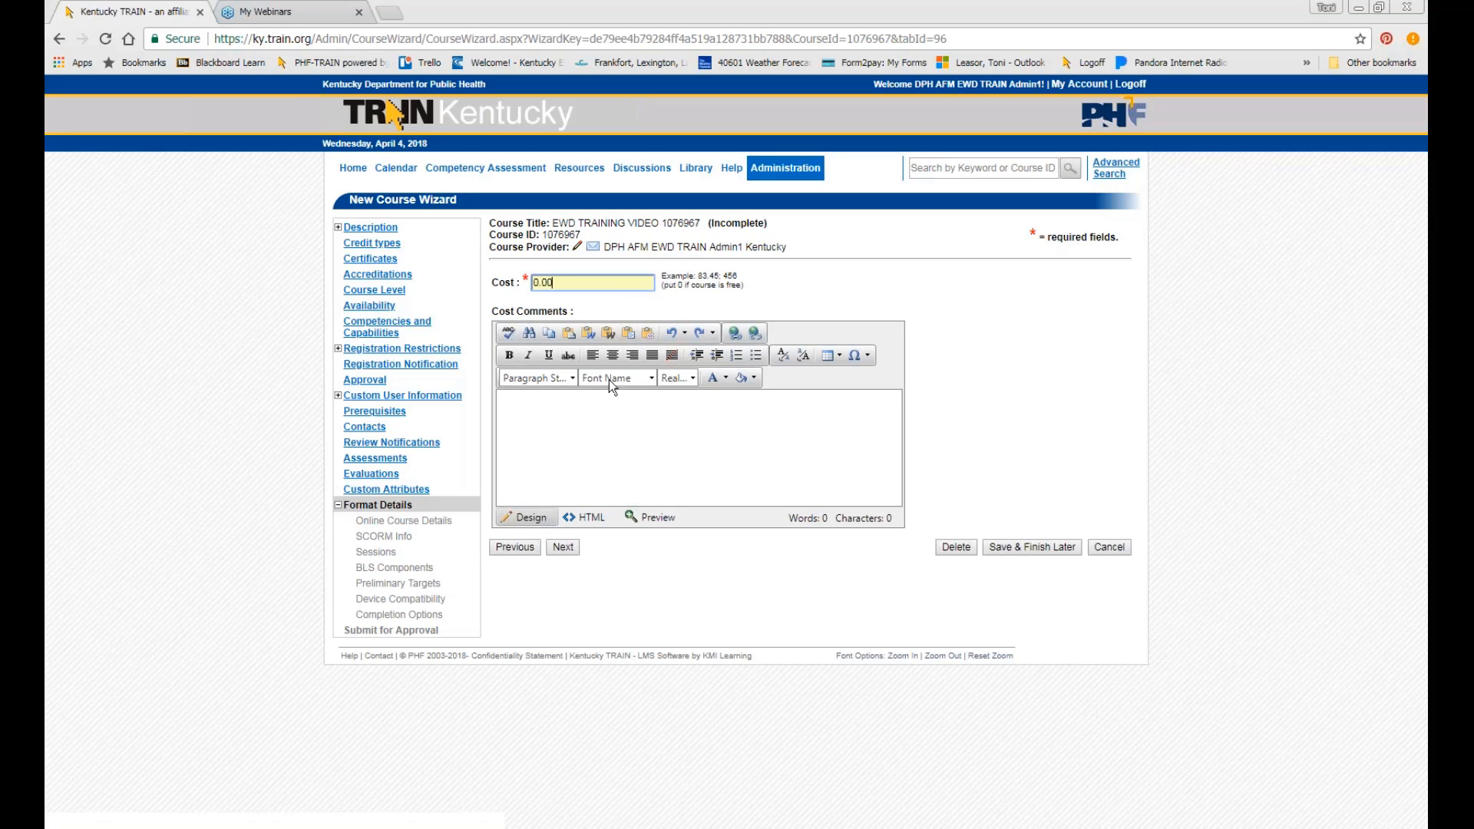
{"action": "left_click", "coordinate": [632, 419]}
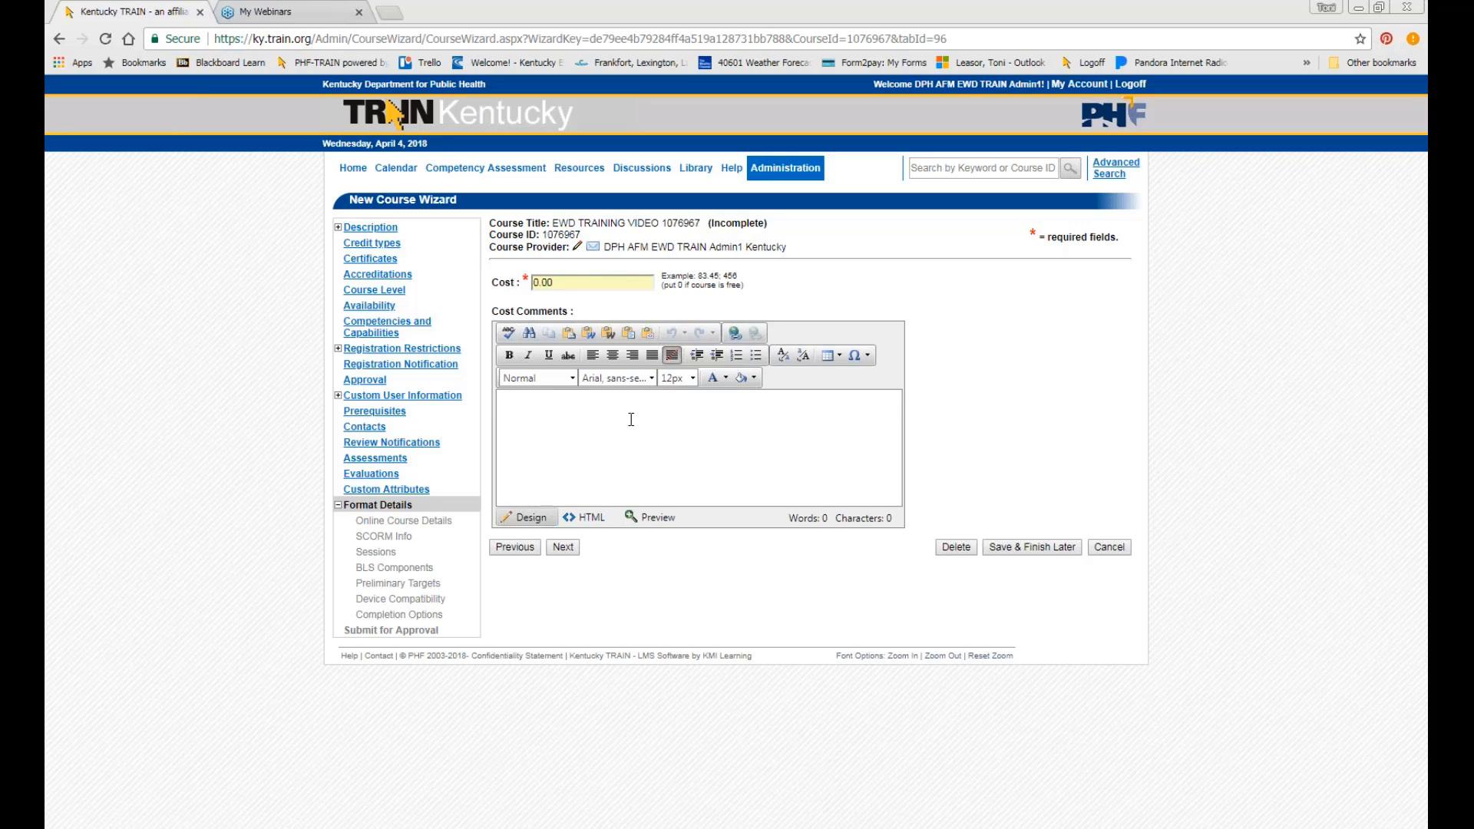
{"action": "type", "text": "lunch will cos"}
{"action": "type", "text": "285"}
{"action": "key", "text": "BackSpace"}
{"action": "key", "text": "BackSpace"}
{"action": "type", "text": "5 dollars"}
{"action": "left_click", "coordinate": [563, 548]}
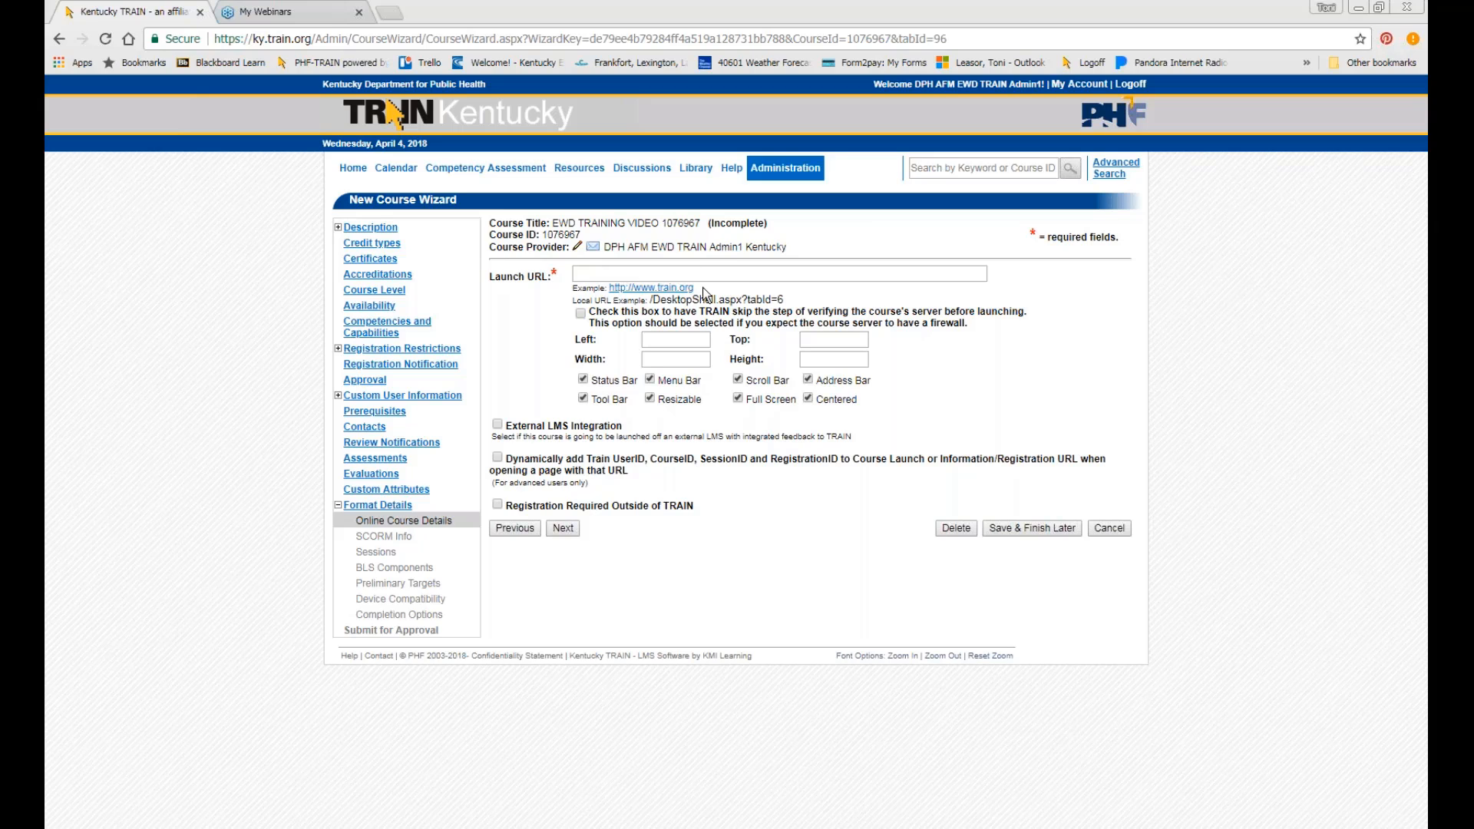
{"action": "left_click_drag", "start_coordinate": [695, 289], "coordinate": [608, 274]}
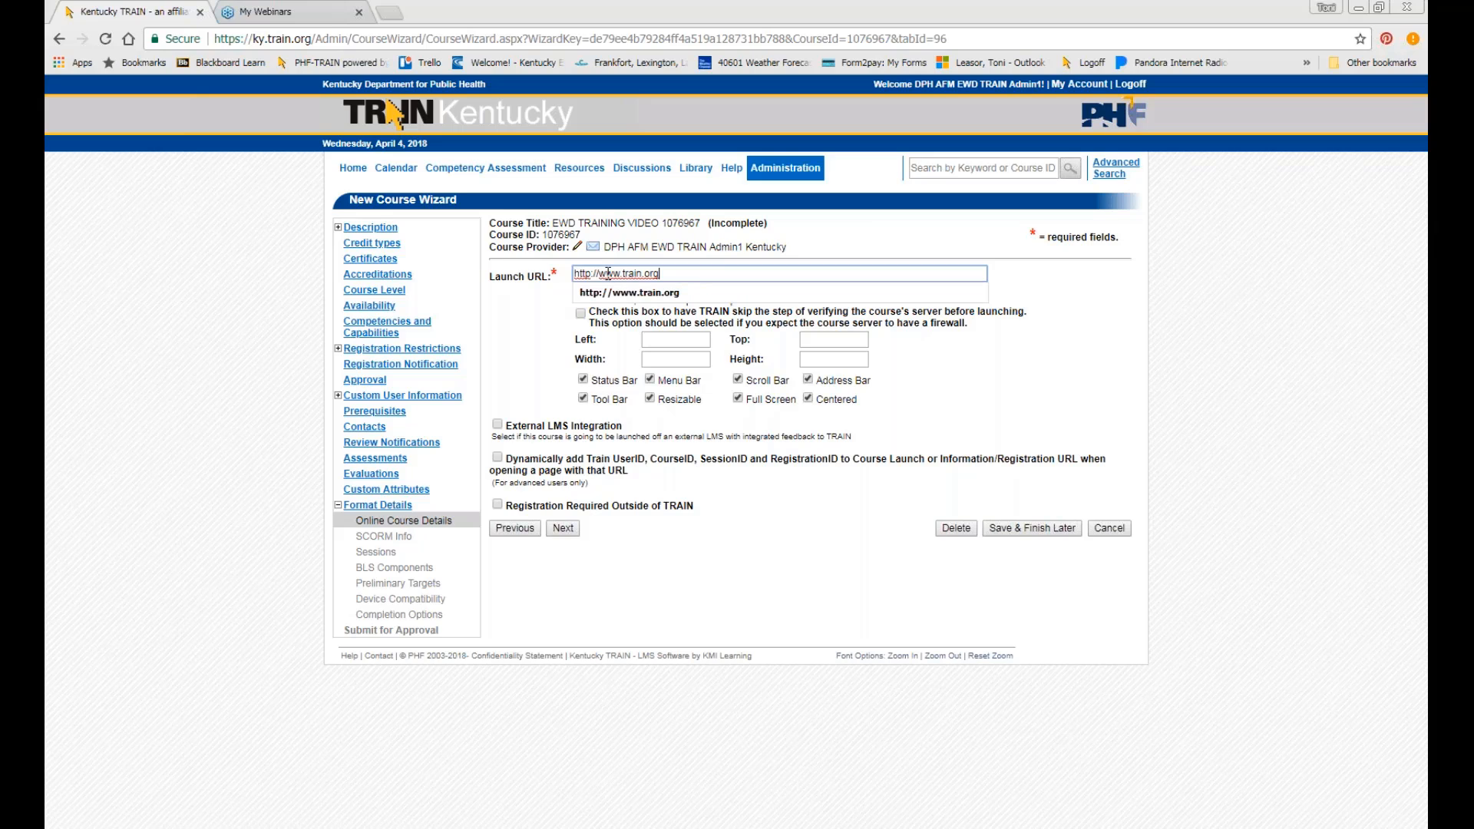
{"action": "left_click", "coordinate": [599, 292]}
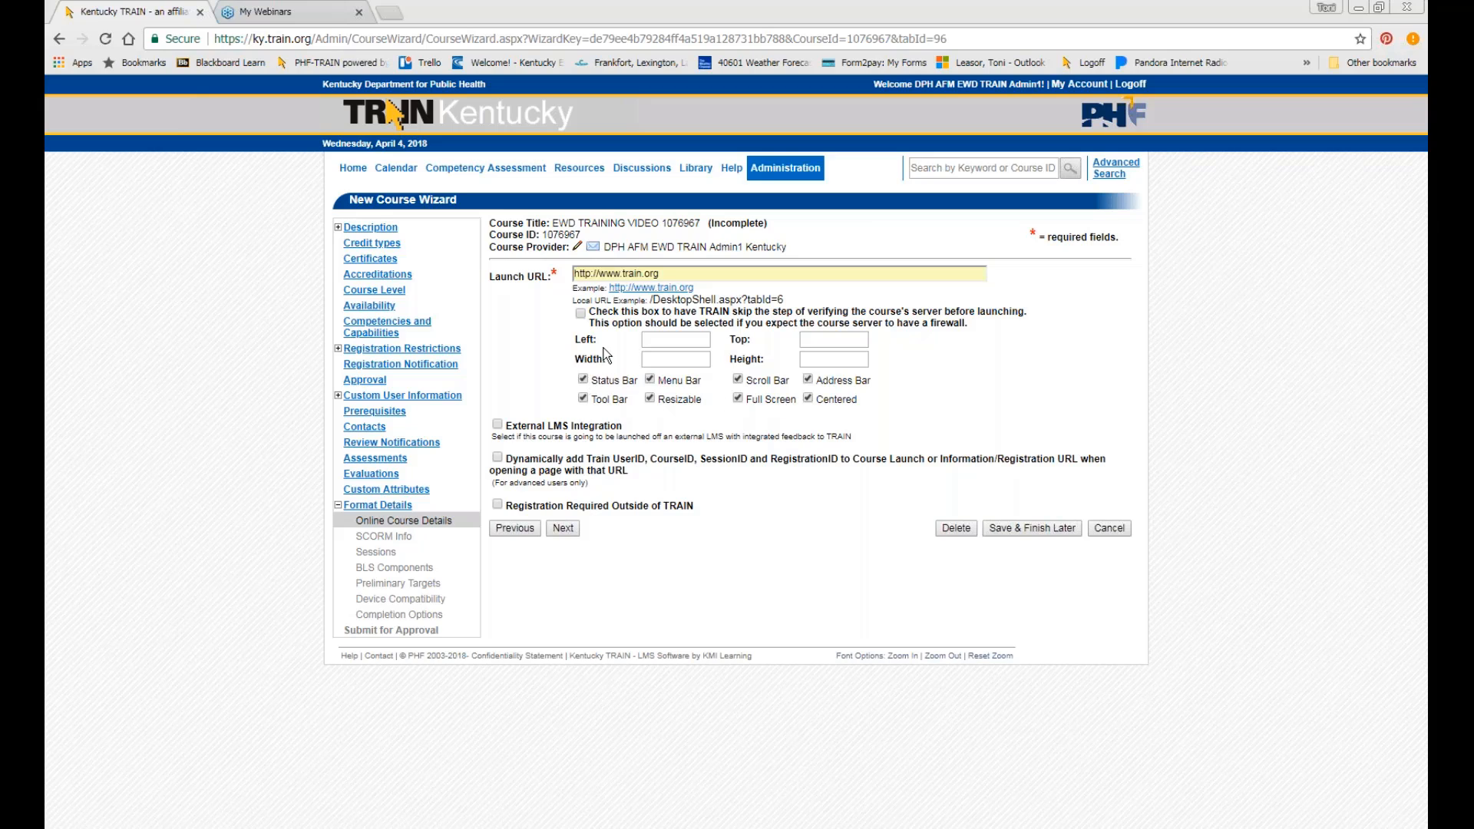
{"action": "left_click", "coordinate": [562, 528]}
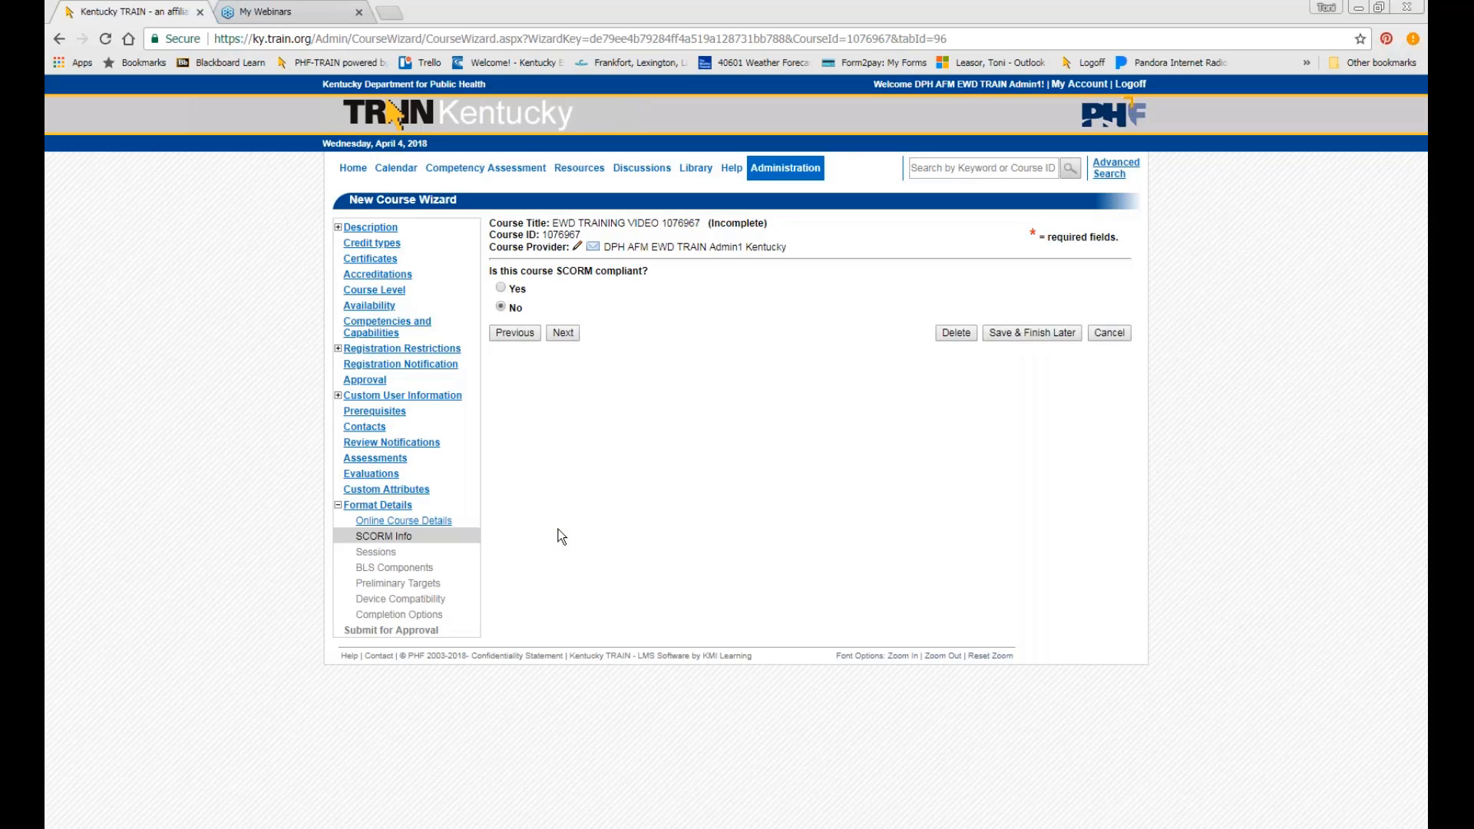
Mark the course compatible with Android, Blackberry 5-/6+, iPad, iPhone, iPhone4 and other devices, keeping manual completion.
{"action": "left_click", "coordinate": [563, 332]}
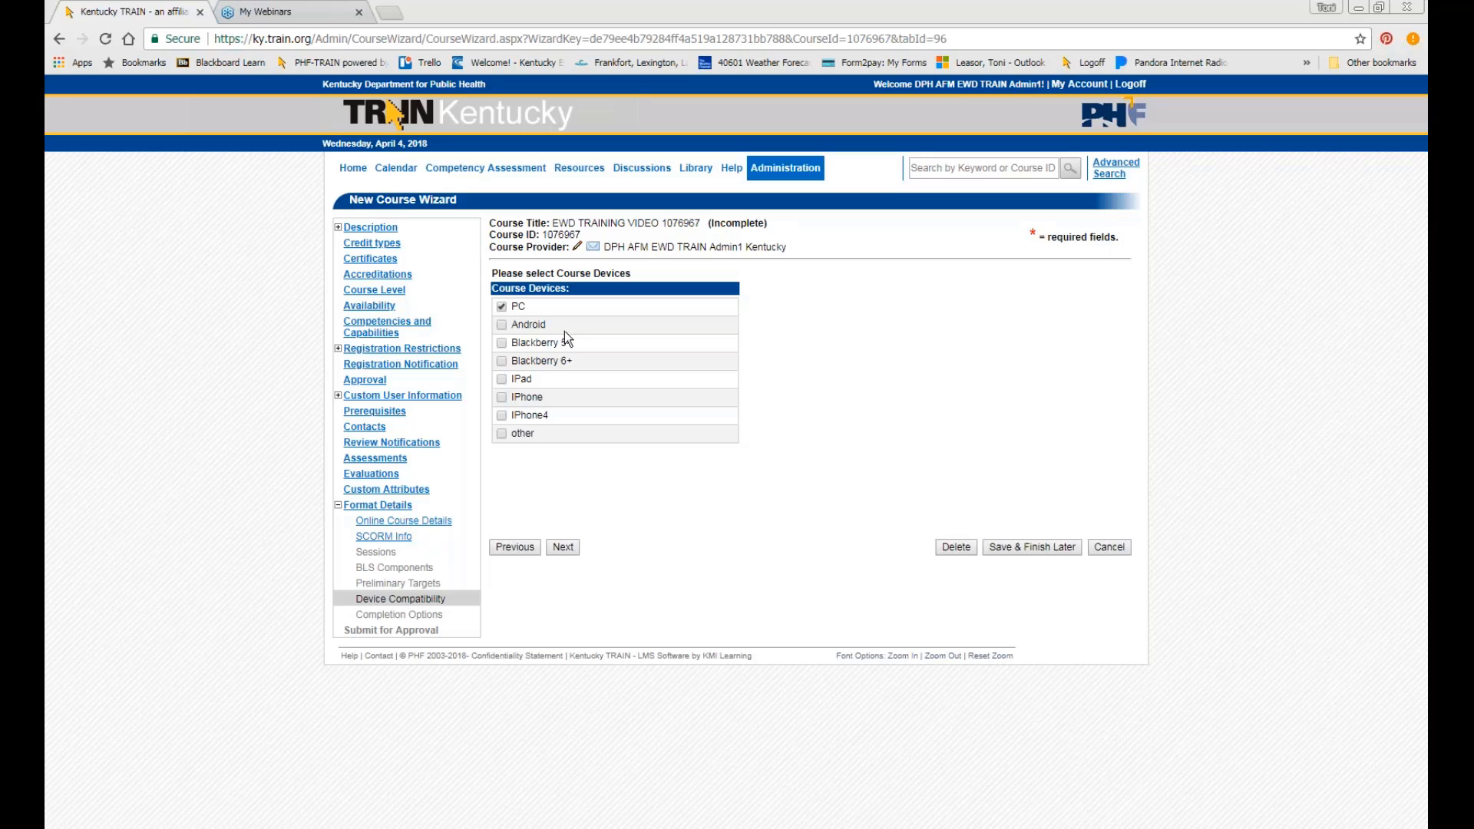
{"action": "left_click", "coordinate": [503, 325]}
{"action": "left_click", "coordinate": [503, 343]}
{"action": "left_click", "coordinate": [502, 361]}
{"action": "left_click", "coordinate": [503, 379]}
{"action": "left_click", "coordinate": [502, 396]}
{"action": "left_click", "coordinate": [502, 415]}
{"action": "left_click", "coordinate": [503, 434]}
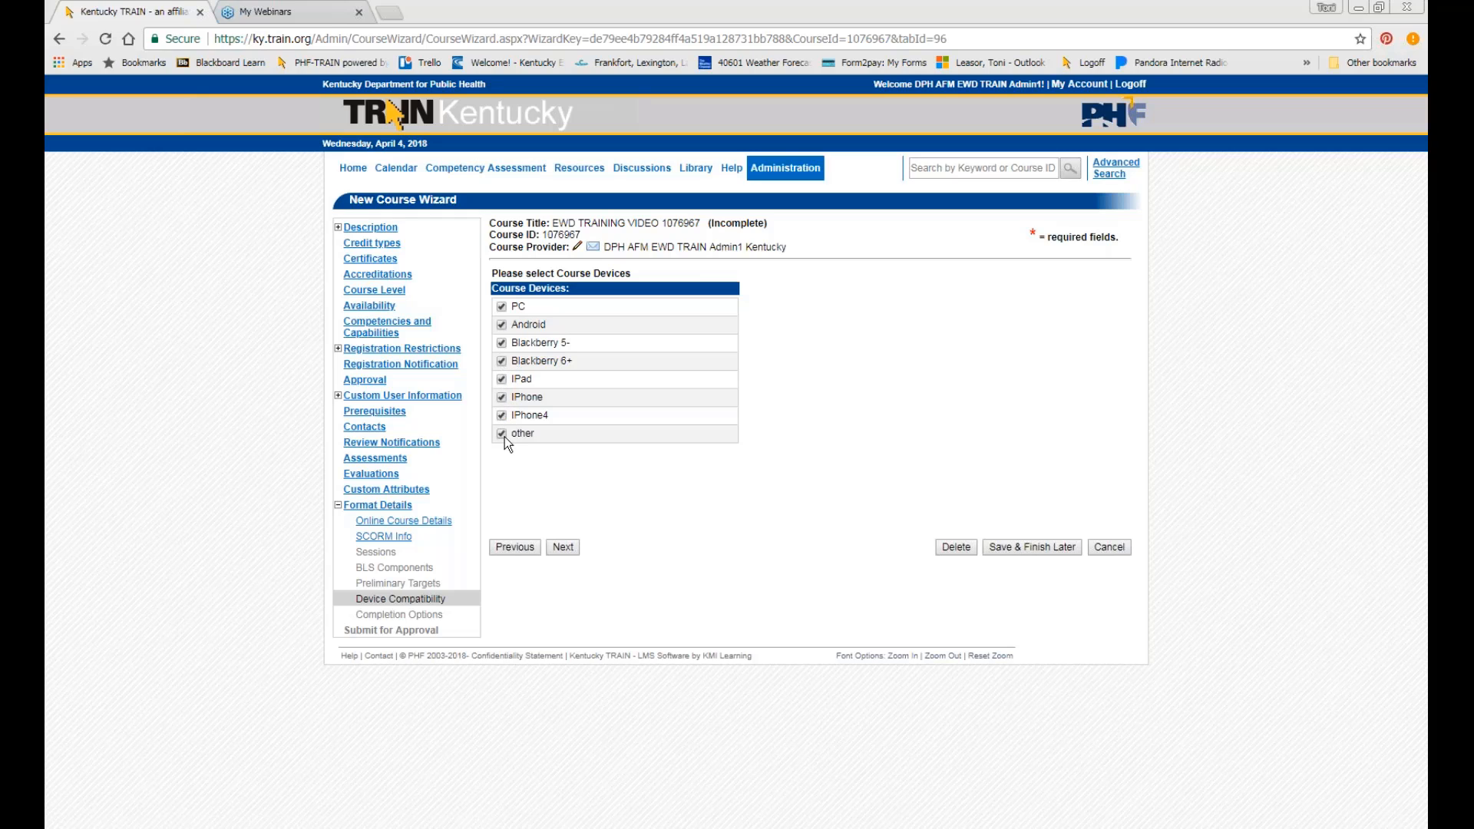
{"action": "left_click", "coordinate": [563, 545]}
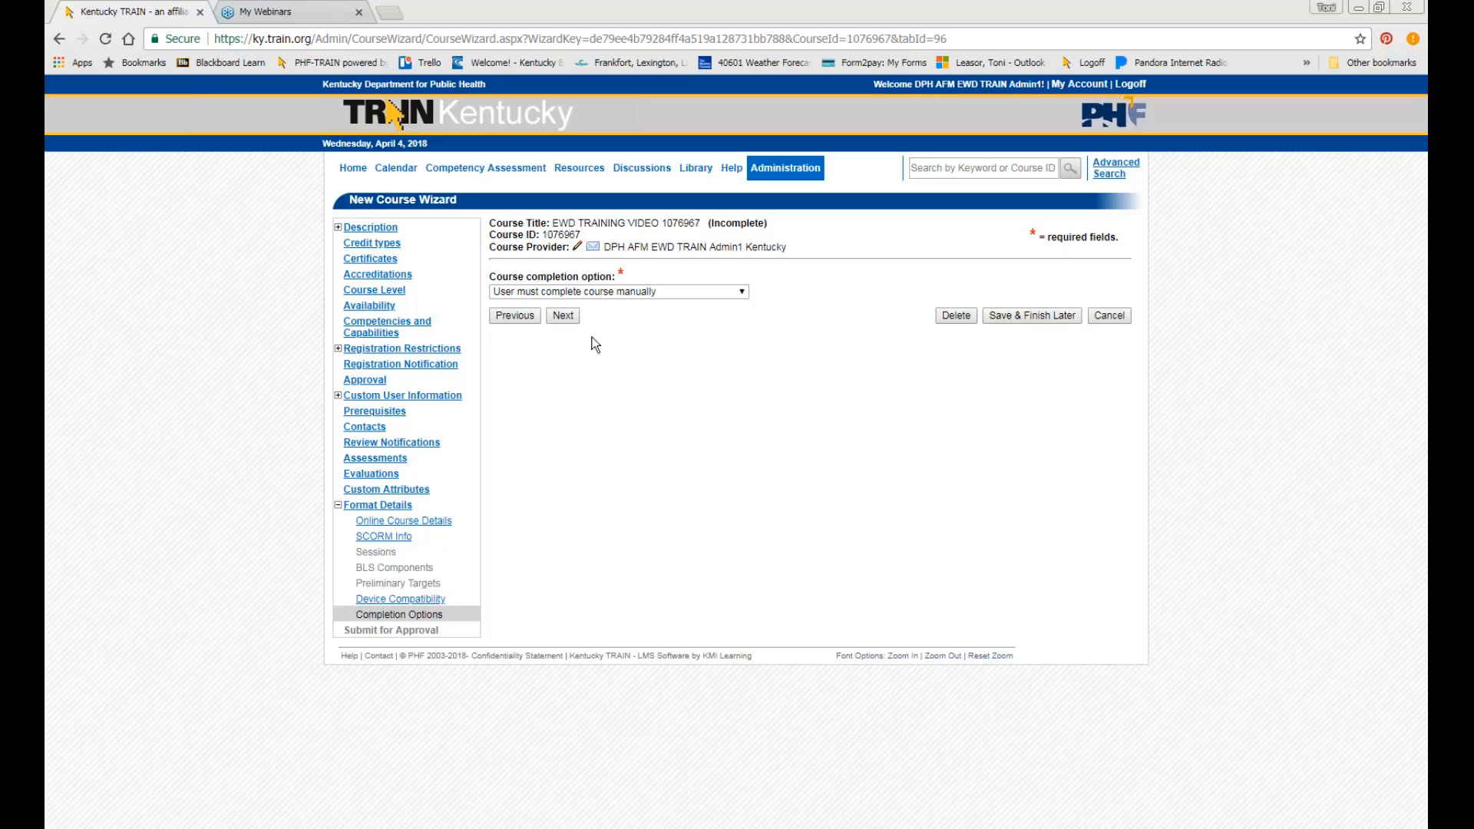
{"action": "left_click", "coordinate": [570, 319]}
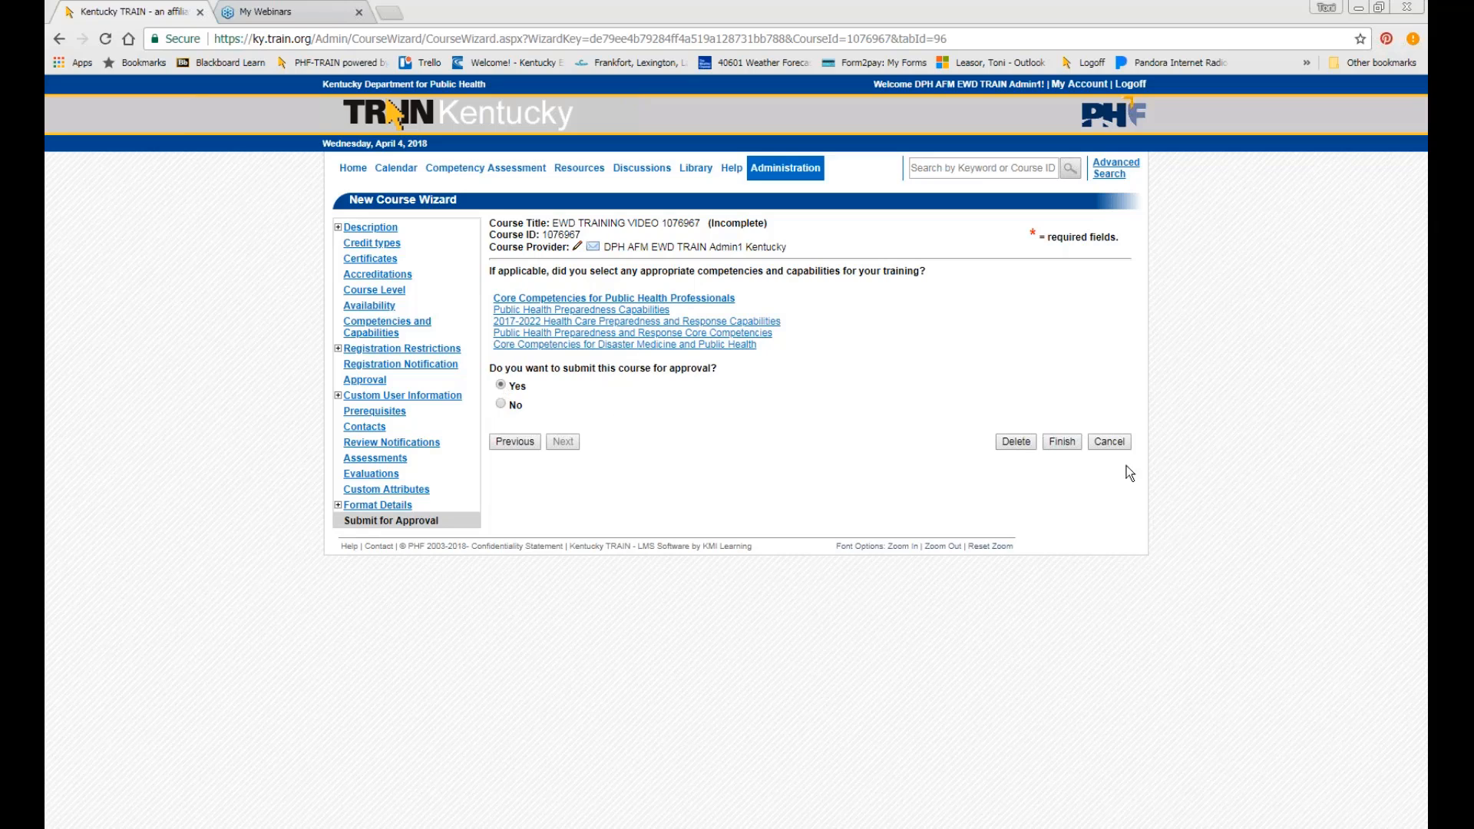
Finish the wizard with Yes selected to submit the course for approval.
{"action": "left_click", "coordinate": [1062, 443]}
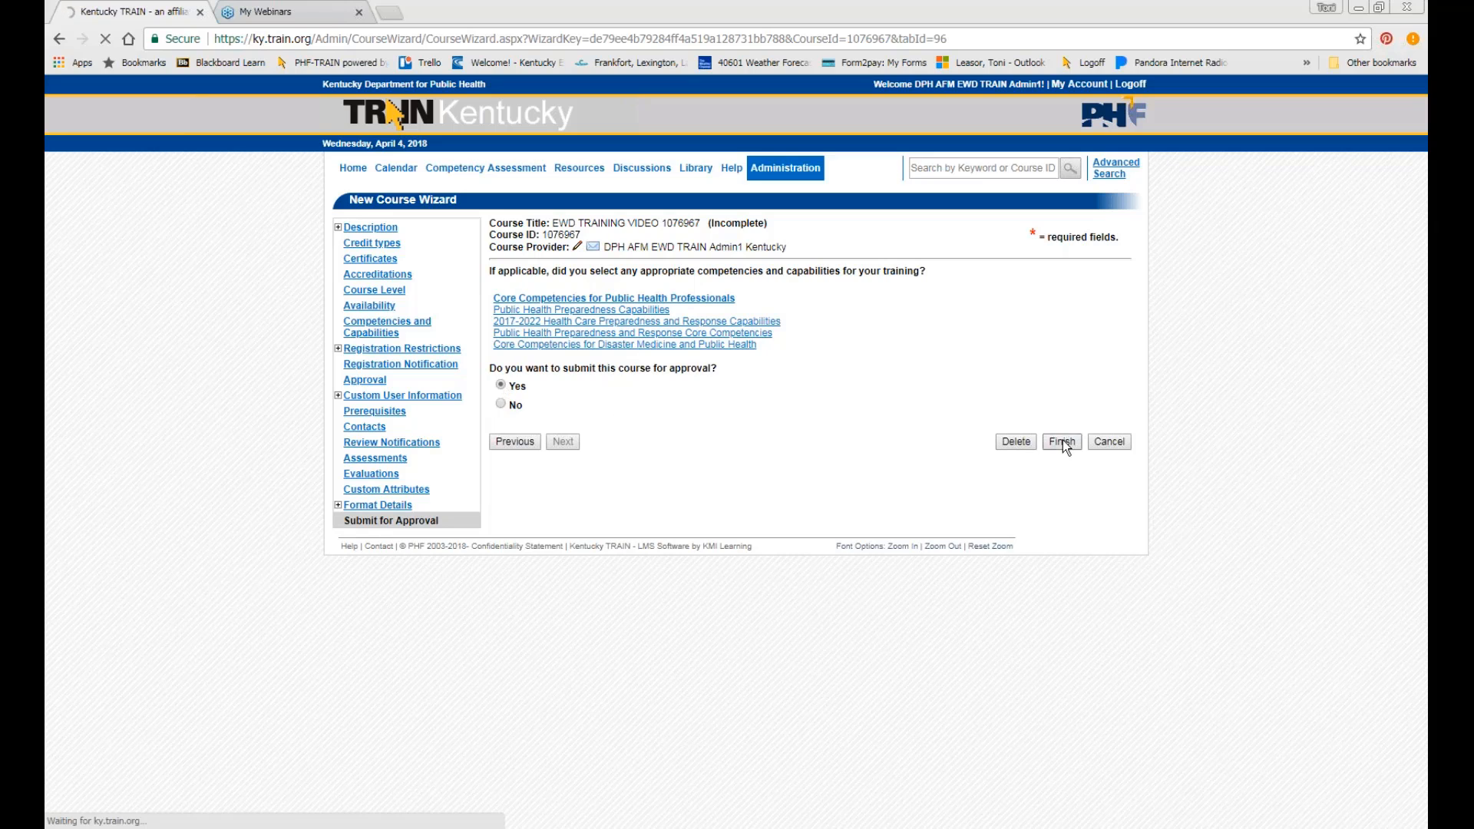